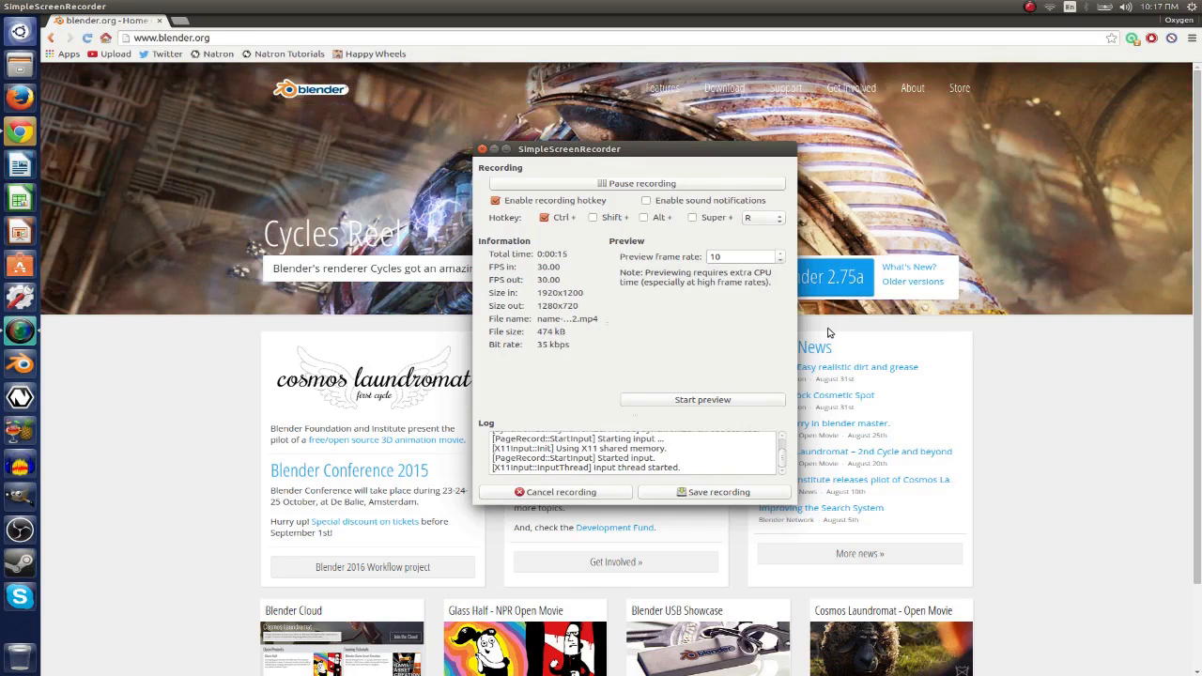
{"action": "left_click", "coordinate": [494, 149]}
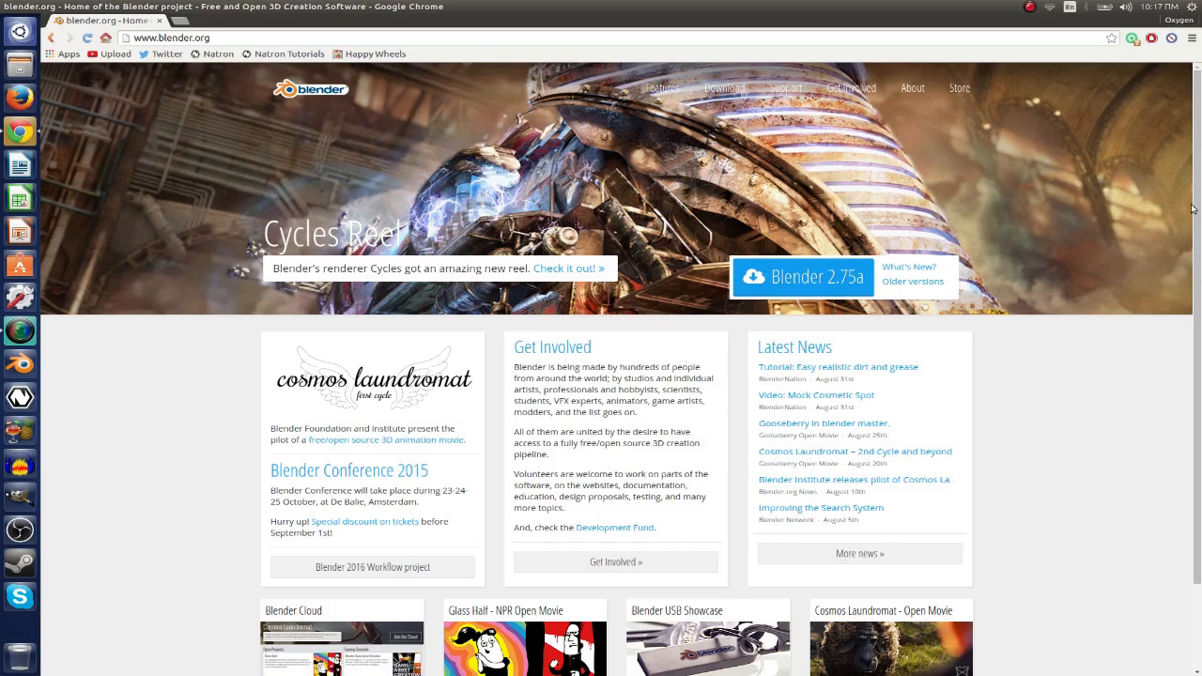
{"action": "scroll", "coordinate": [1196, 207], "scroll_direction": "down", "scroll_amount": 2}
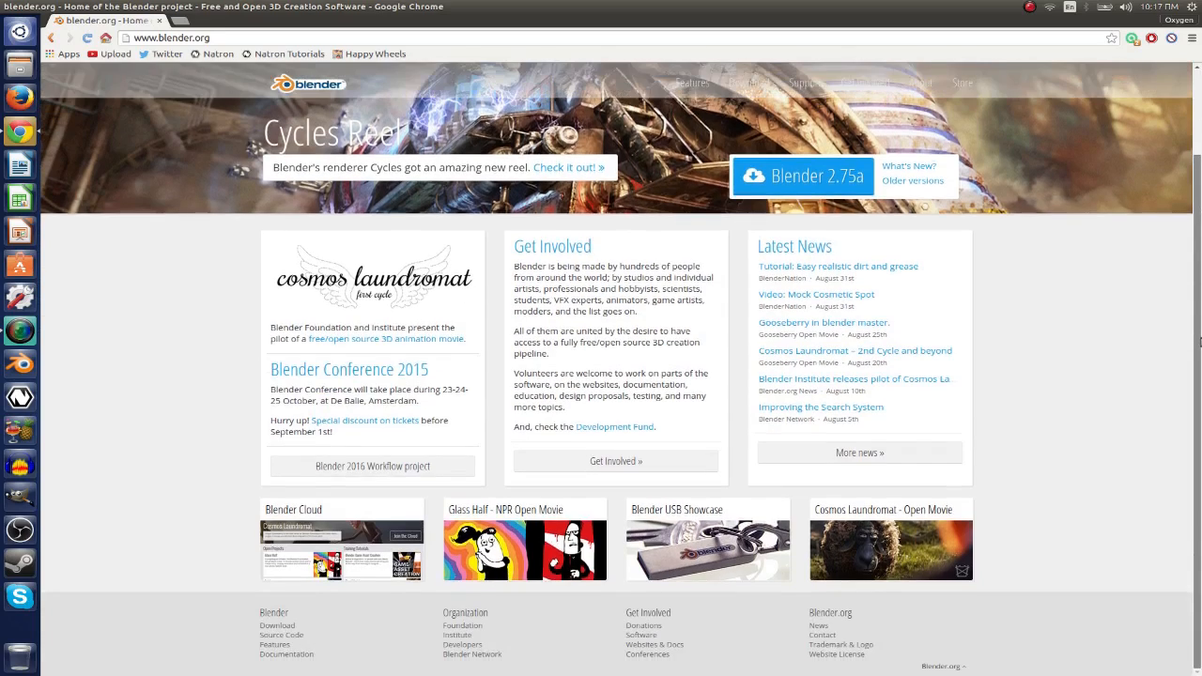
{"action": "scroll", "coordinate": [1196, 206], "scroll_direction": "up", "scroll_amount": 2}
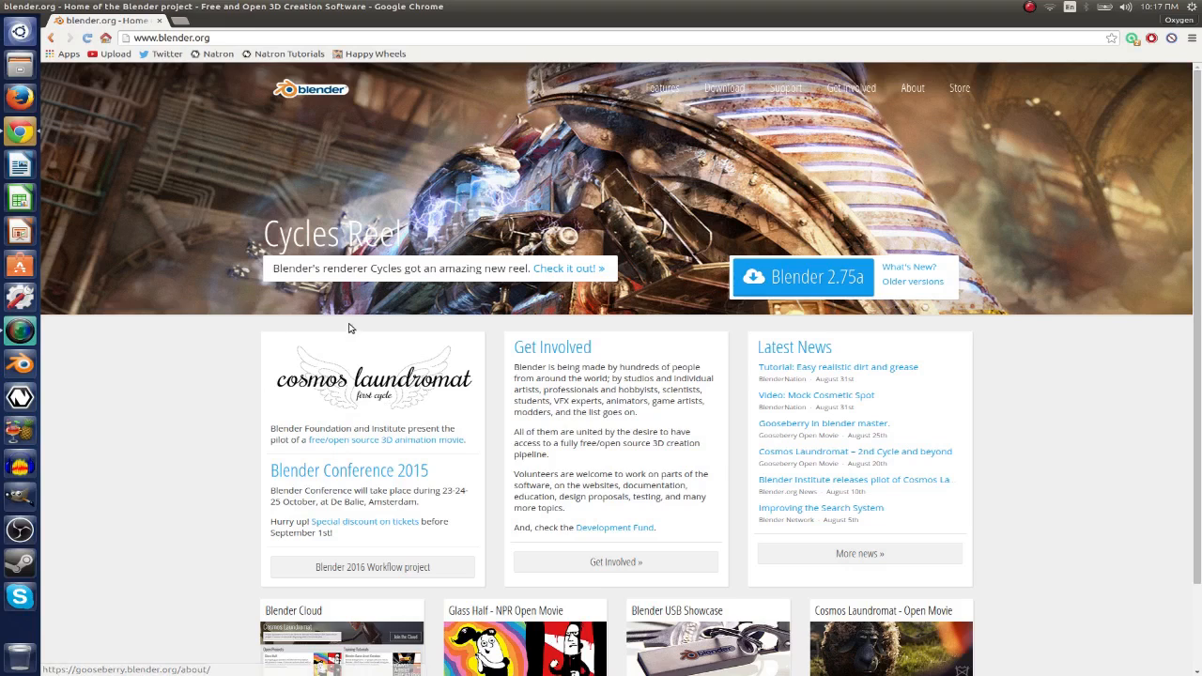
{"action": "left_click_drag", "start_coordinate": [269, 274], "coordinate": [512, 270]}
{"action": "right_click", "coordinate": [512, 271]}
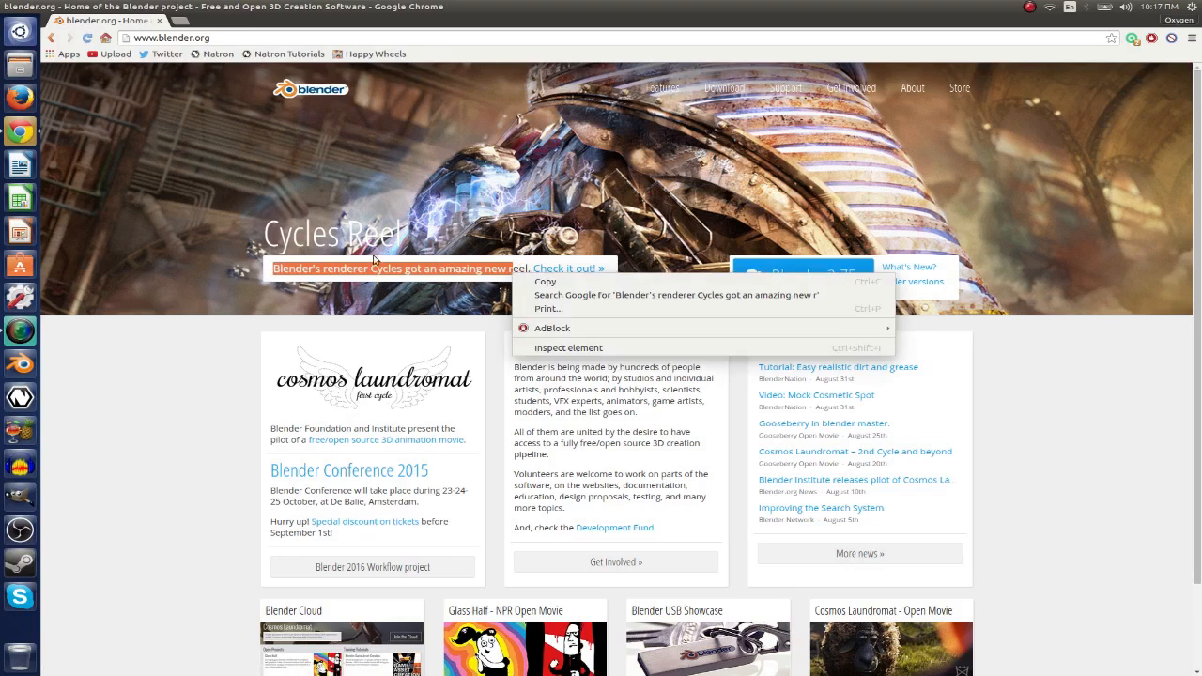
{"action": "left_click", "coordinate": [320, 267]}
{"action": "left_click", "coordinate": [456, 314]}
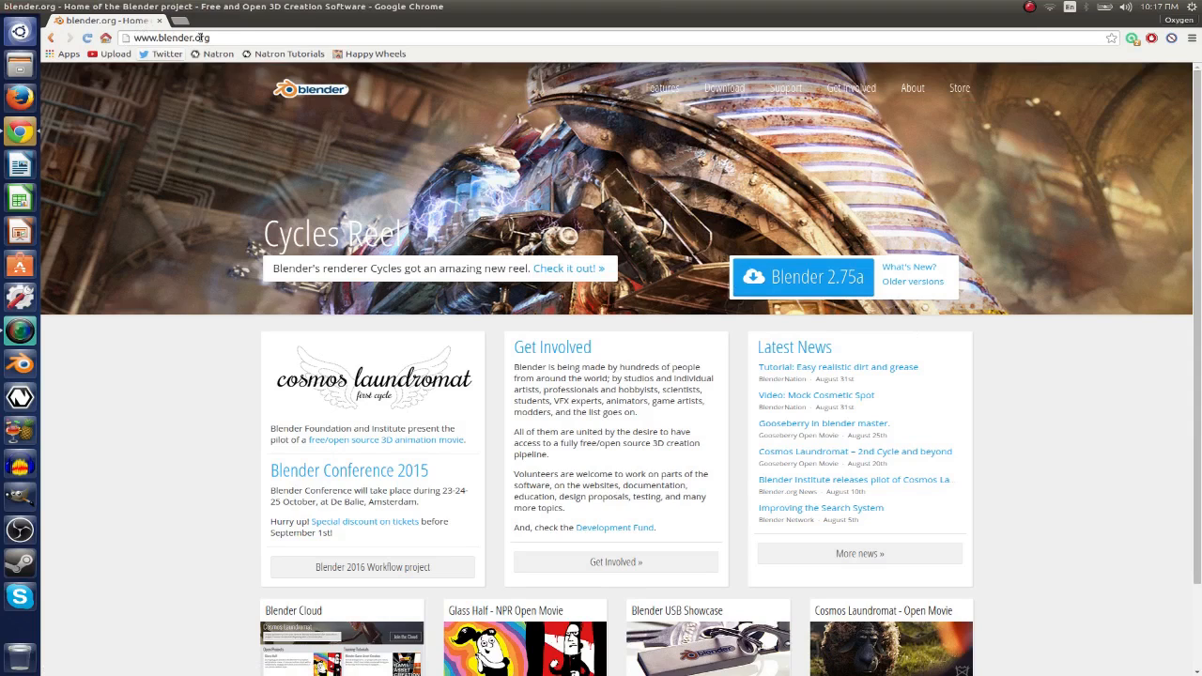
Download the 64-bit GNU/Linux package of Blender 2.75a from the Blender download page.
{"action": "left_click", "coordinate": [831, 288]}
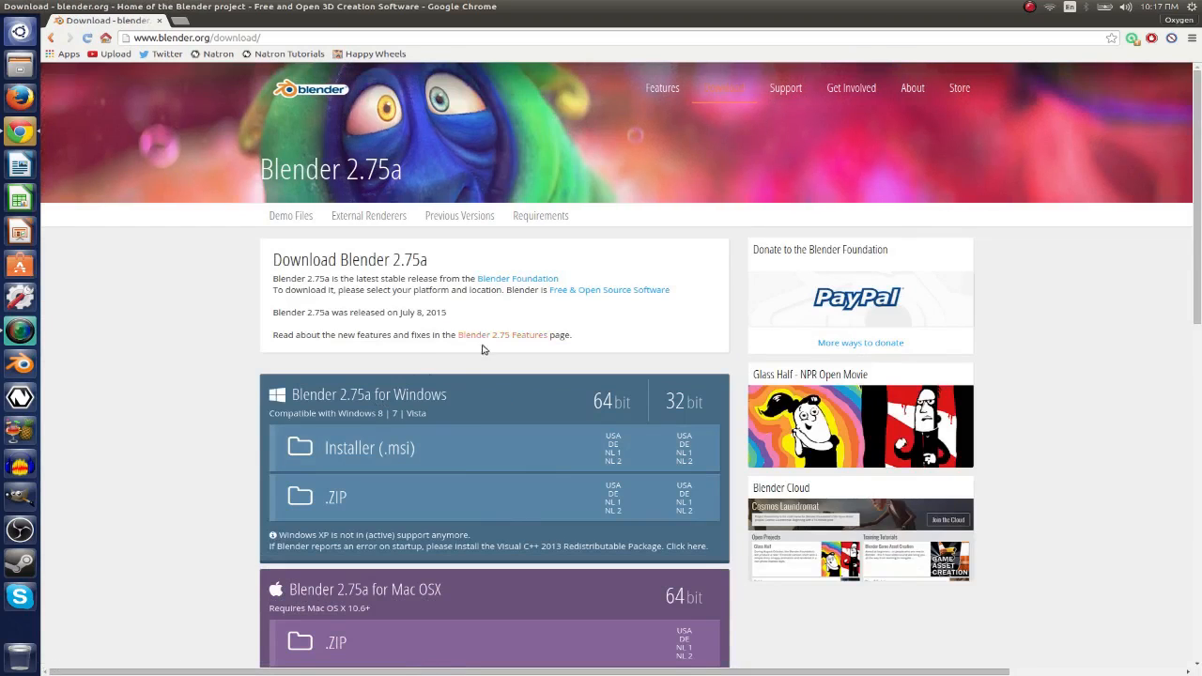
{"action": "scroll", "coordinate": [396, 366], "scroll_direction": "down", "scroll_amount": 4}
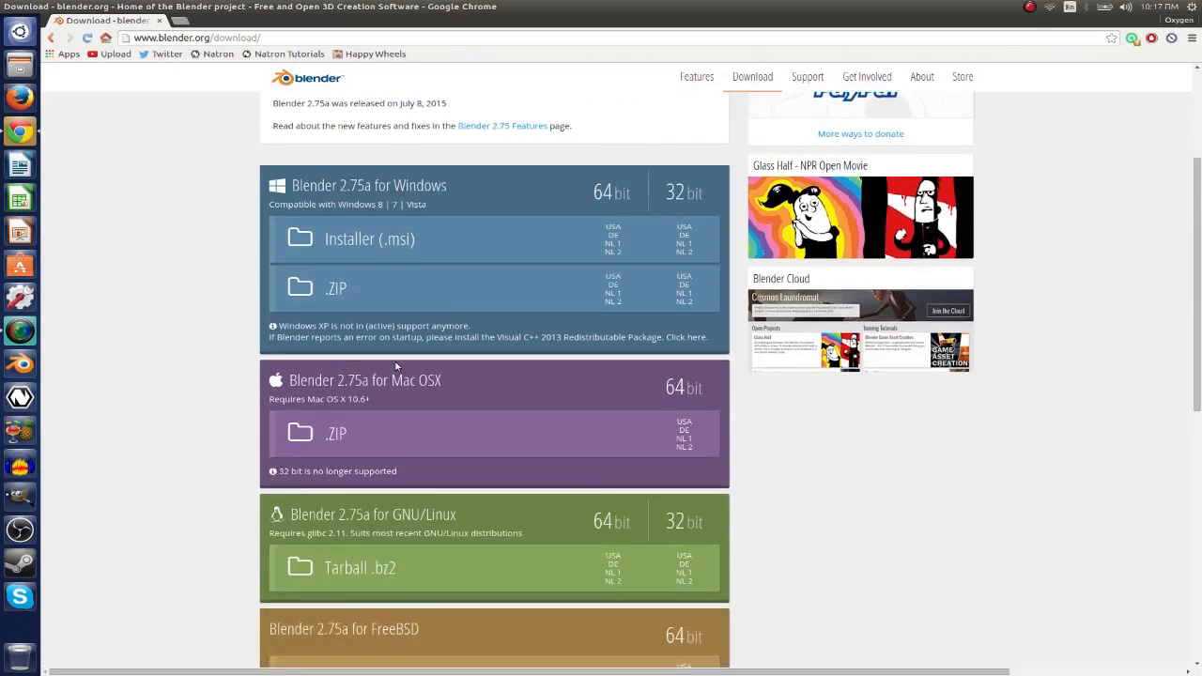
{"action": "scroll", "coordinate": [395, 366], "scroll_direction": "down", "scroll_amount": 3}
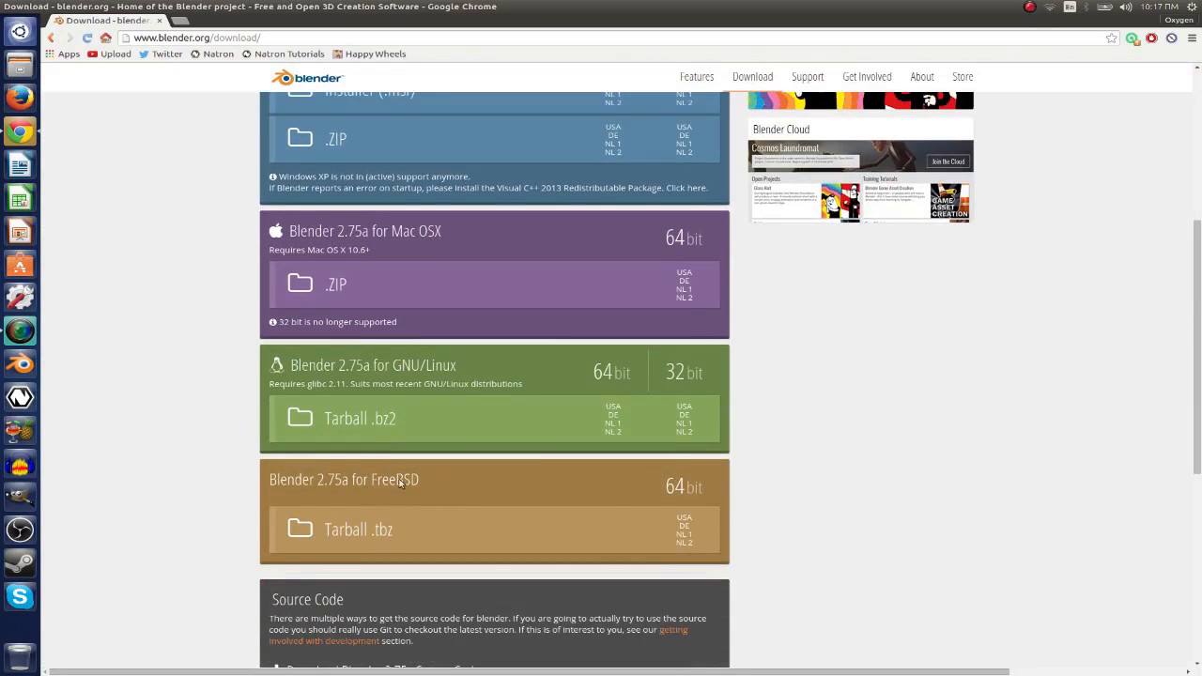
{"action": "scroll", "coordinate": [717, 568], "scroll_direction": "down", "scroll_amount": 1}
{"action": "scroll", "coordinate": [704, 542], "scroll_direction": "up", "scroll_amount": 4}
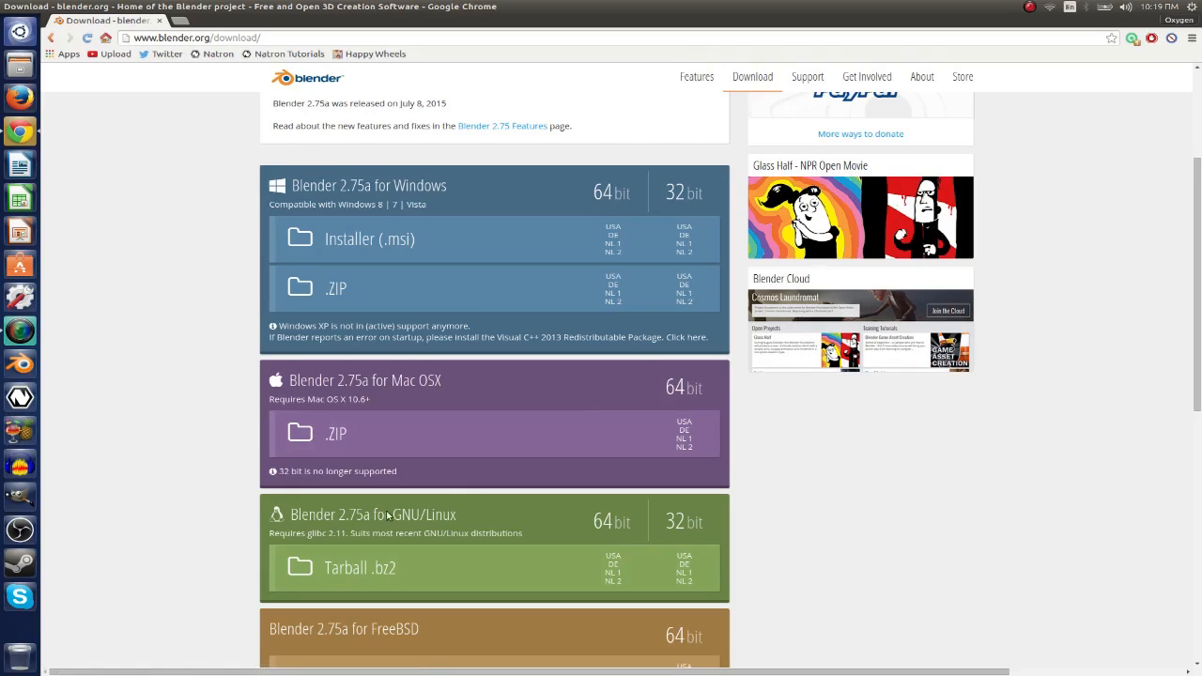
{"action": "left_click", "coordinate": [589, 516]}
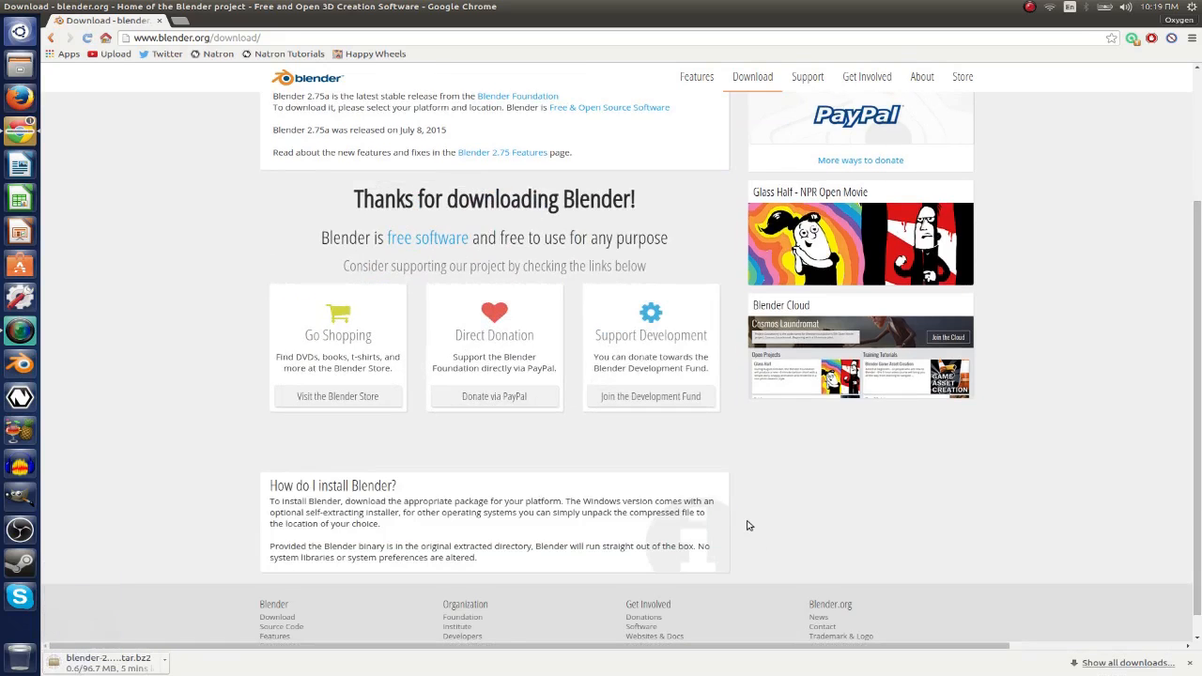
Cancel the running Blender download from the browser's full downloads list.
{"action": "left_click", "coordinate": [1138, 663]}
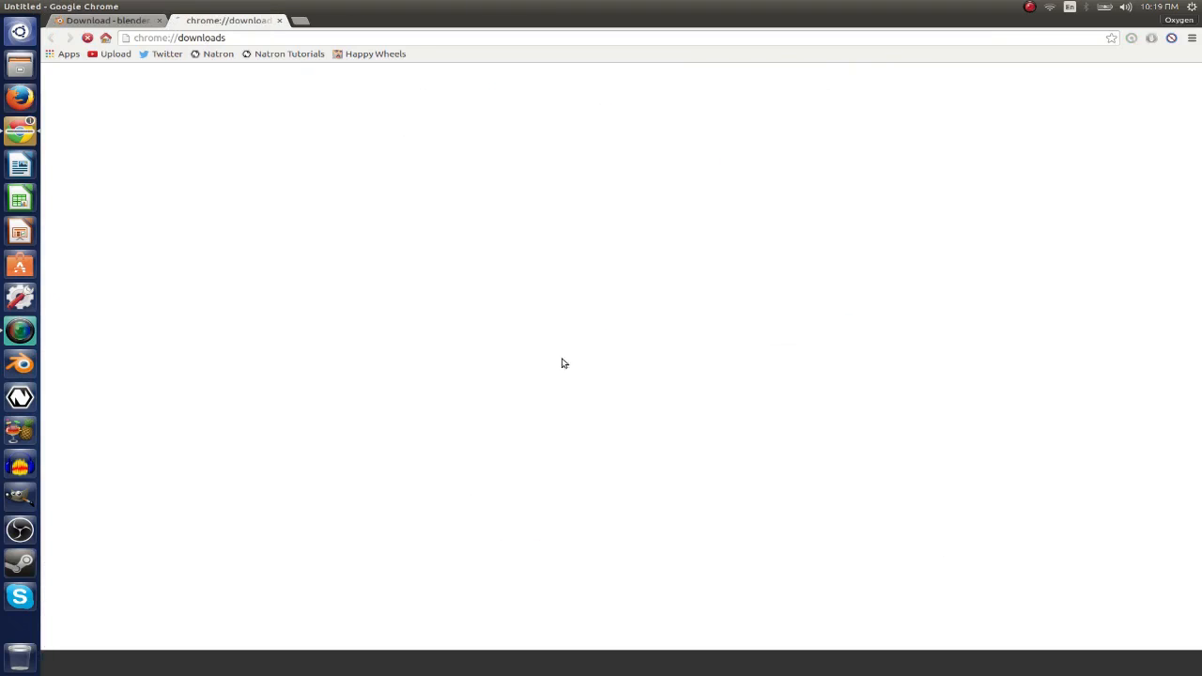
{"action": "left_click", "coordinate": [192, 128]}
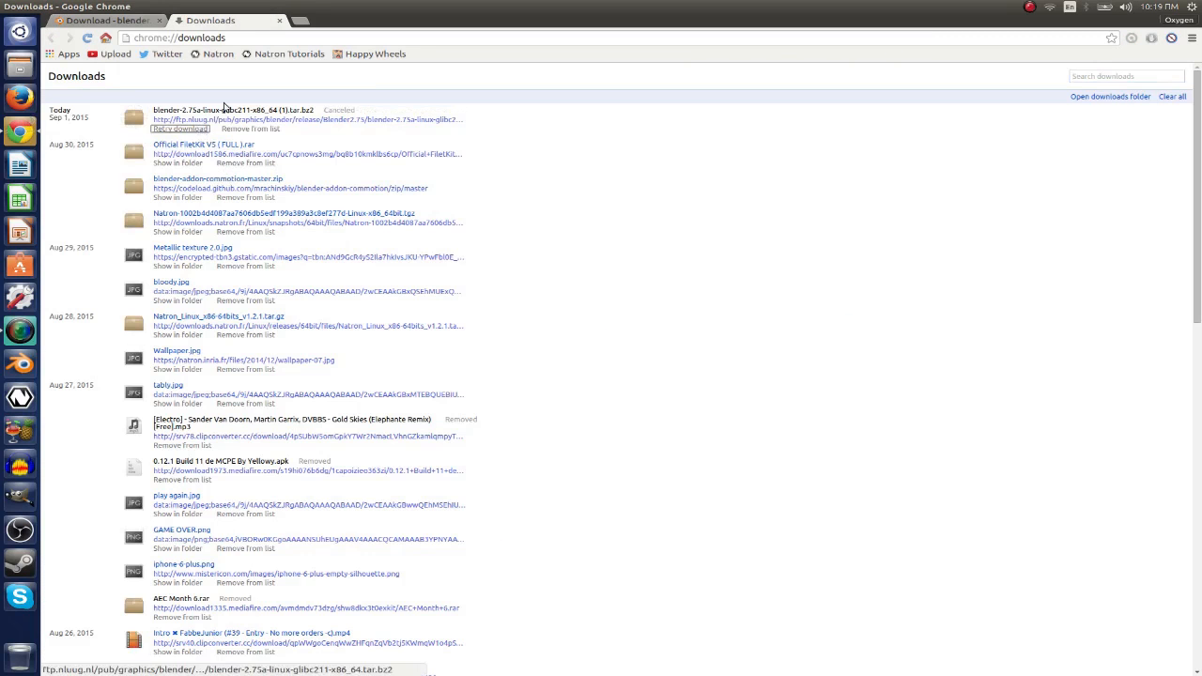
Open the existing blender-2.75a-linux-glibc211-x86_64.tar.bz2 archive from the Downloads folder in the file manager.
{"action": "left_click", "coordinate": [19, 65]}
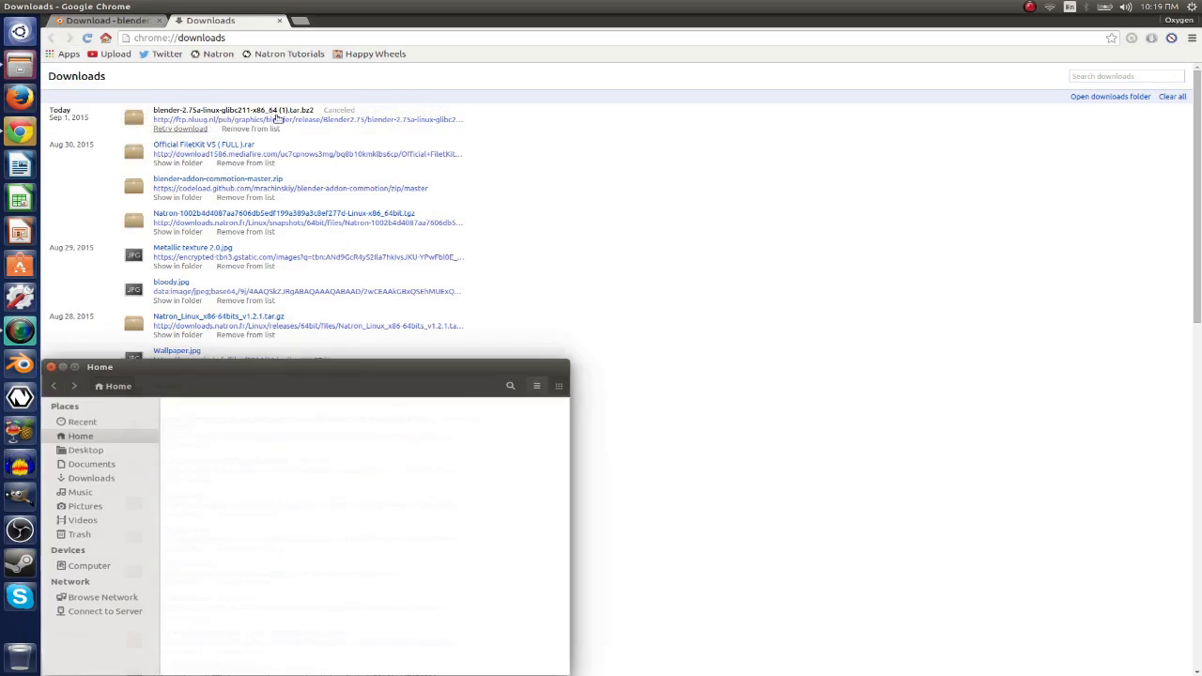
{"action": "left_click_drag", "start_coordinate": [263, 367], "coordinate": [378, 163]}
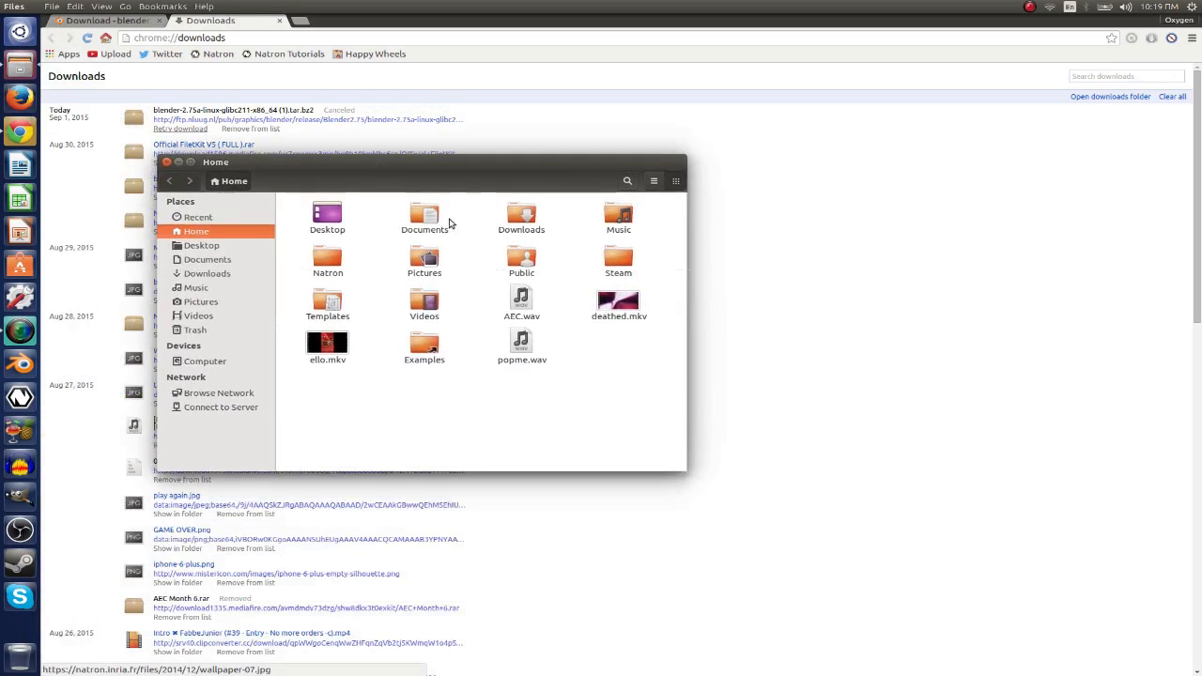
{"action": "double_click", "coordinate": [521, 217]}
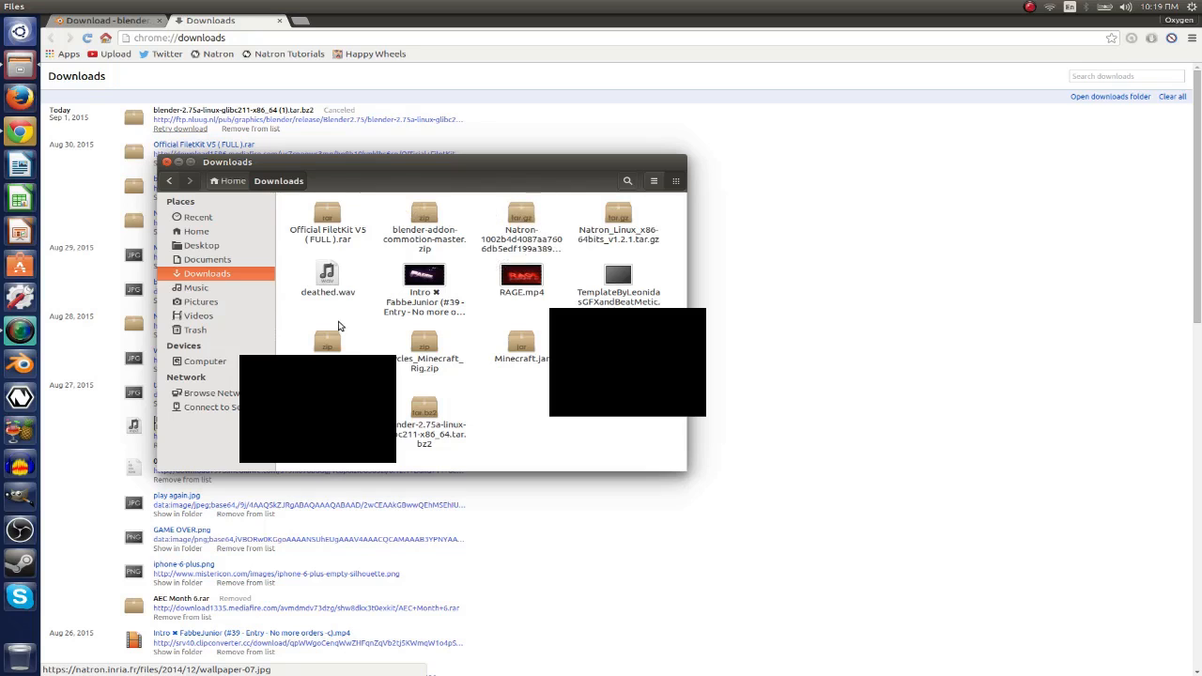
{"action": "left_click", "coordinate": [428, 411]}
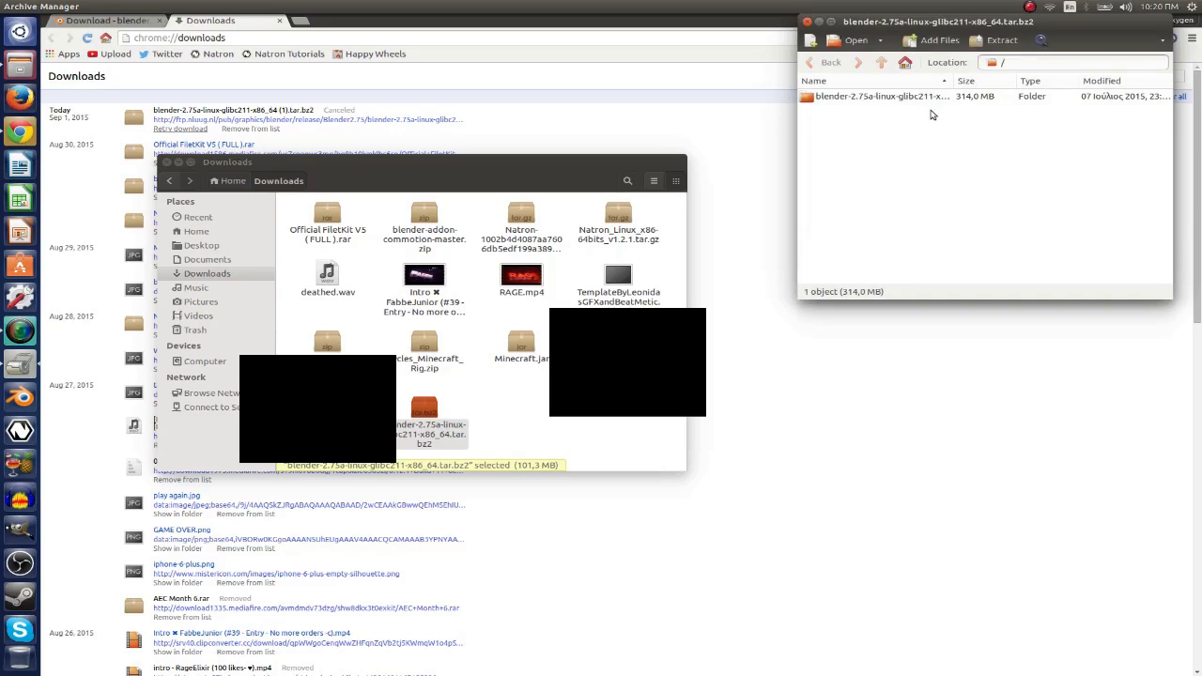
Try to extract the Blender folder from the archive, and close the archive, the file manager and the browser's downloads list.
{"action": "left_click", "coordinate": [915, 100]}
{"action": "left_click", "coordinate": [1003, 40]}
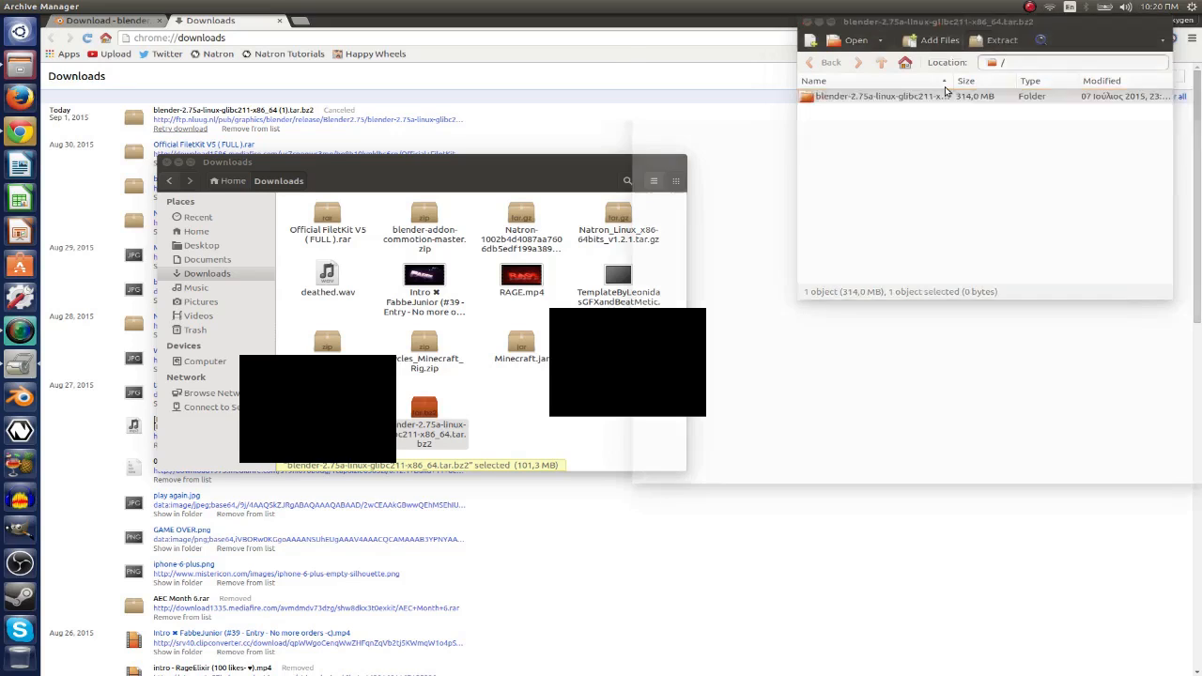
{"action": "left_click", "coordinate": [641, 22]}
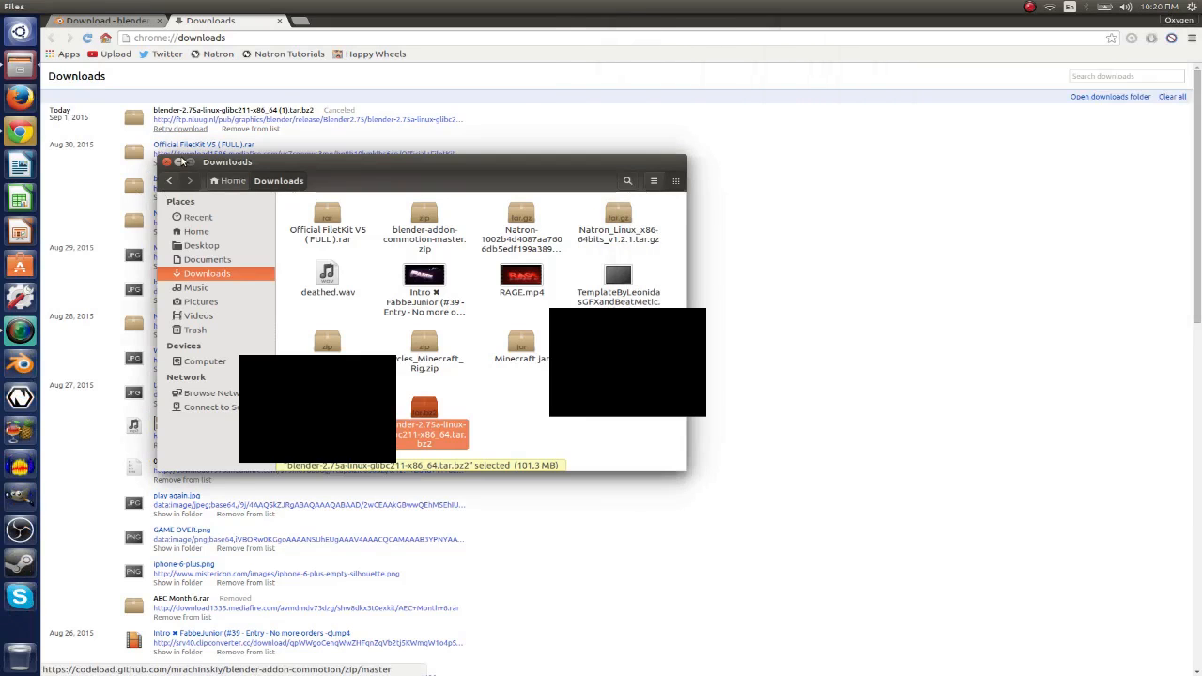
{"action": "left_click", "coordinate": [175, 165]}
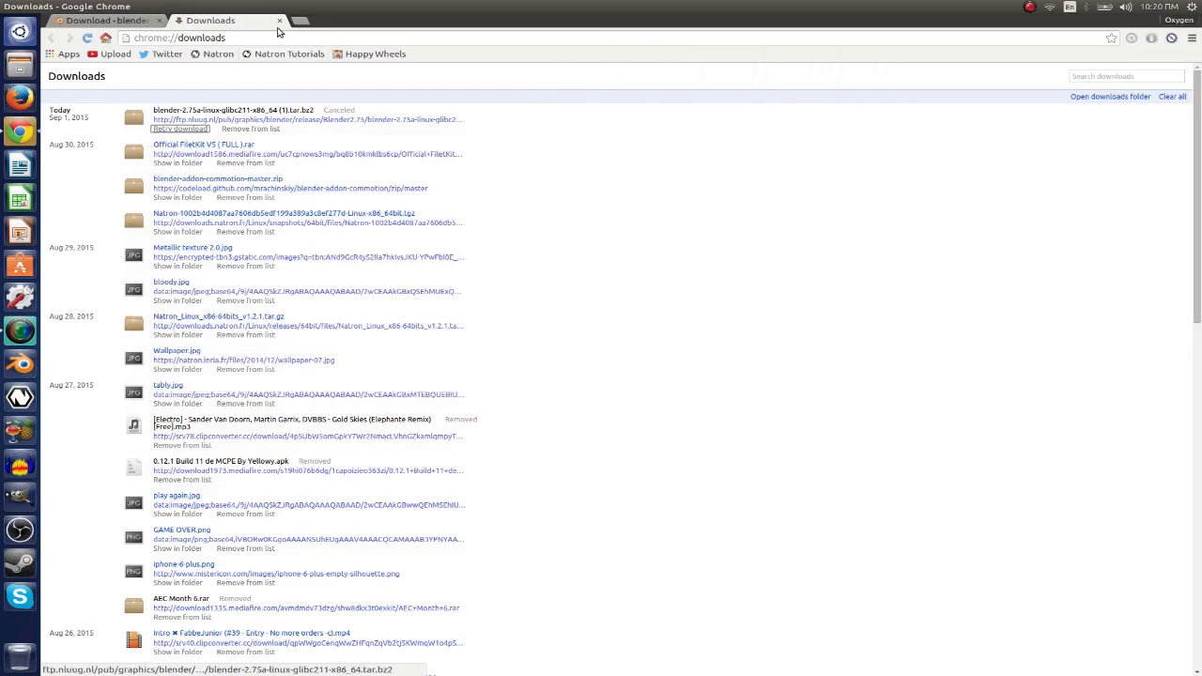
{"action": "left_click", "coordinate": [280, 21]}
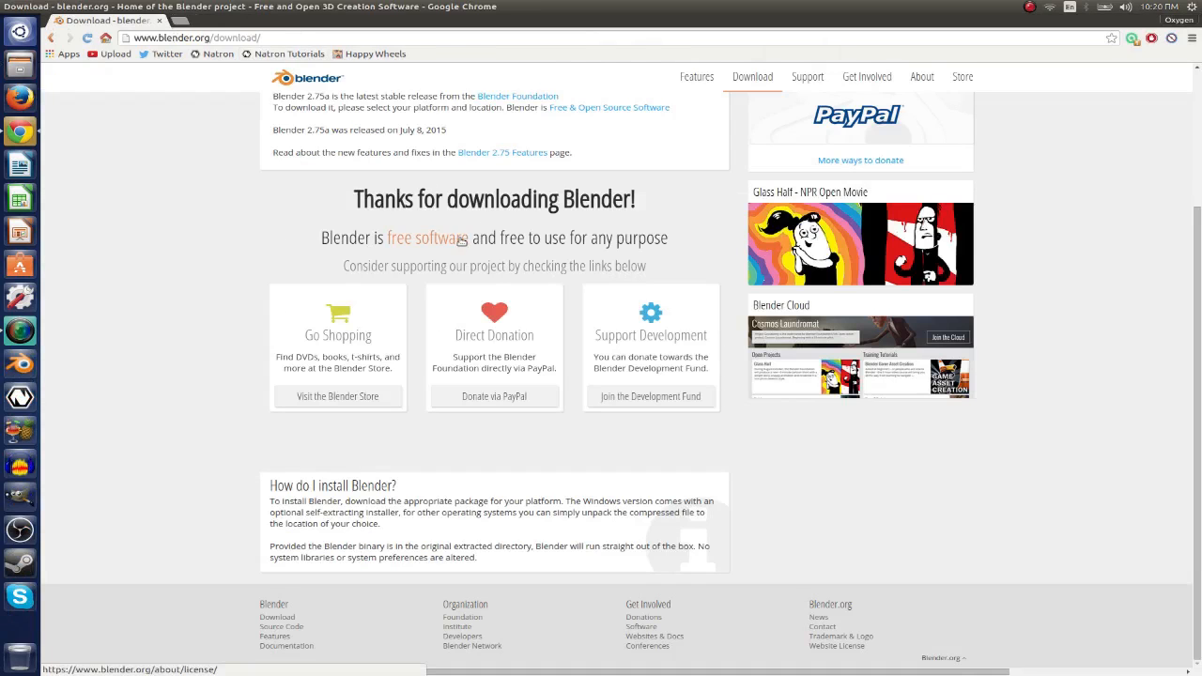
{"action": "left_click_drag", "start_coordinate": [362, 203], "coordinate": [322, 214]}
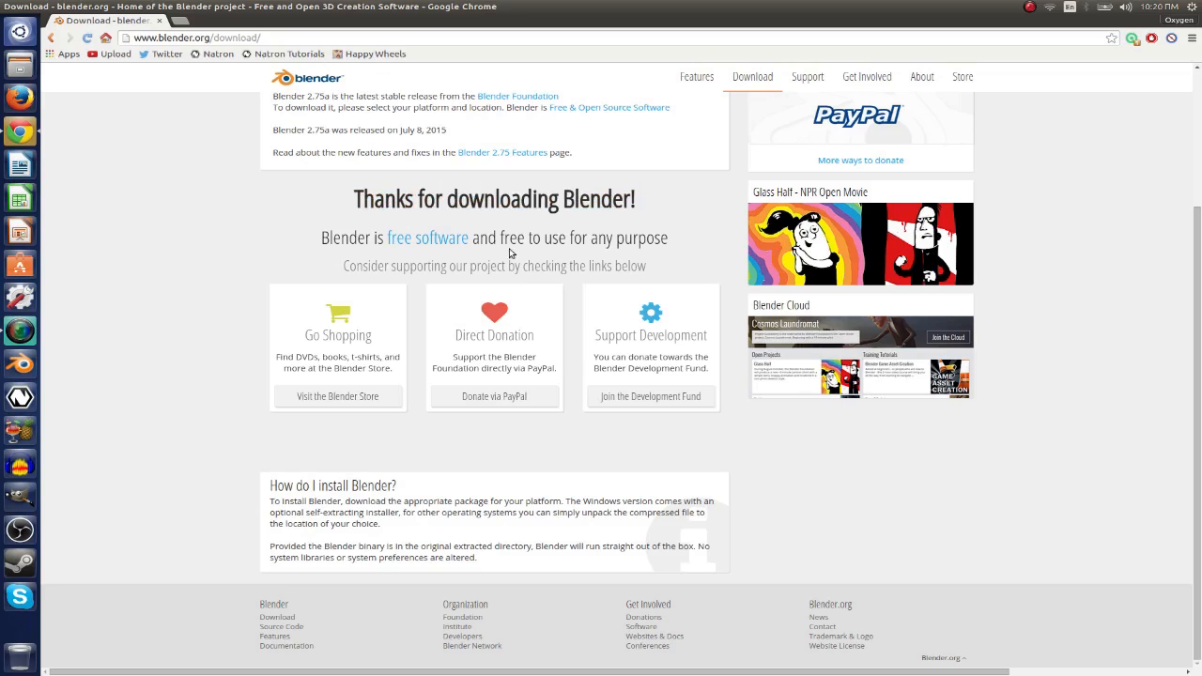
{"action": "scroll", "coordinate": [298, 521], "scroll_direction": "up", "scroll_amount": 4}
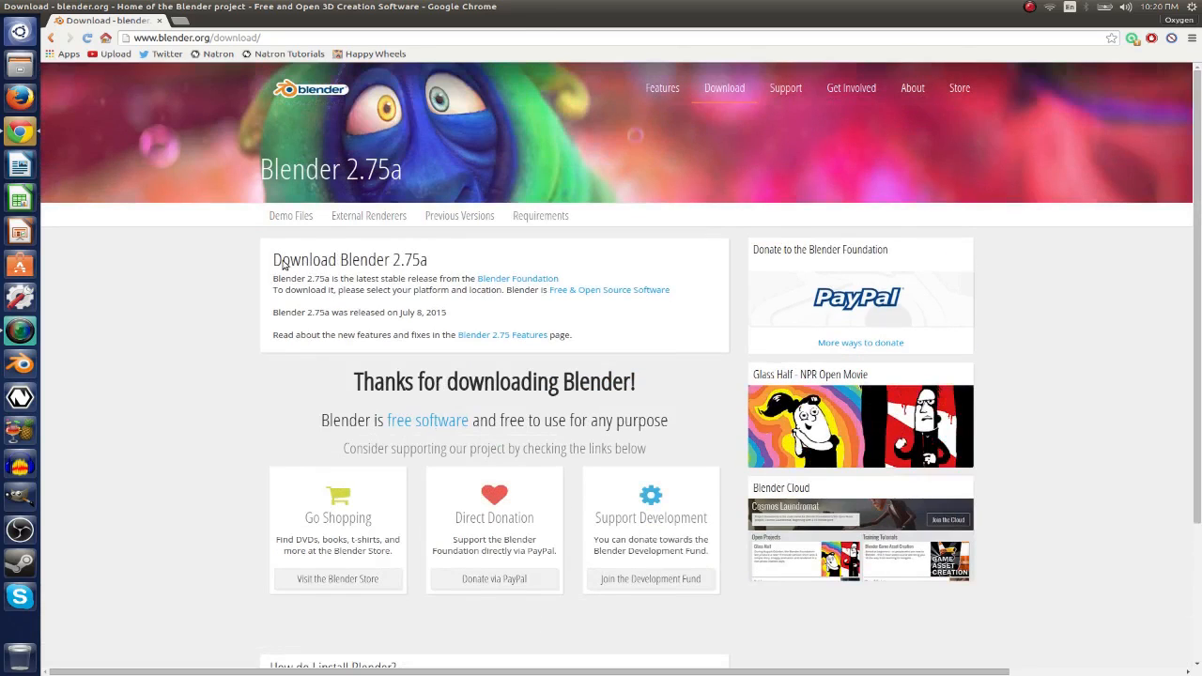
{"action": "mouse_move", "coordinate": [286, 264]}
{"action": "left_mouse_down"}
{"action": "mouse_move", "coordinate": [422, 260]}
{"action": "mouse_move", "coordinate": [263, 273]}
{"action": "mouse_move", "coordinate": [427, 269]}
{"action": "mouse_move", "coordinate": [265, 262]}
{"action": "left_mouse_up"}
{"action": "left_click", "coordinate": [268, 267]}
Close the browser, launch Blender and dismiss its splash screen to view the default cube.
{"action": "left_click", "coordinate": [28, 364]}
{"action": "left_click", "coordinate": [5, 6]}
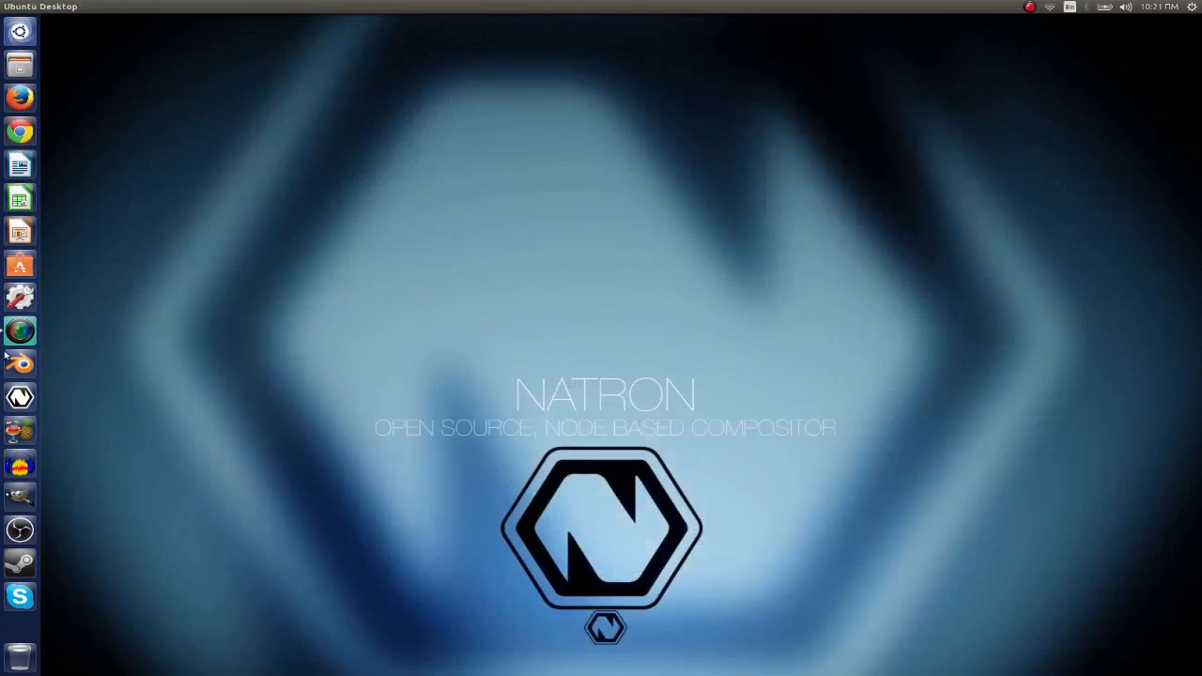
{"action": "left_click", "coordinate": [21, 364]}
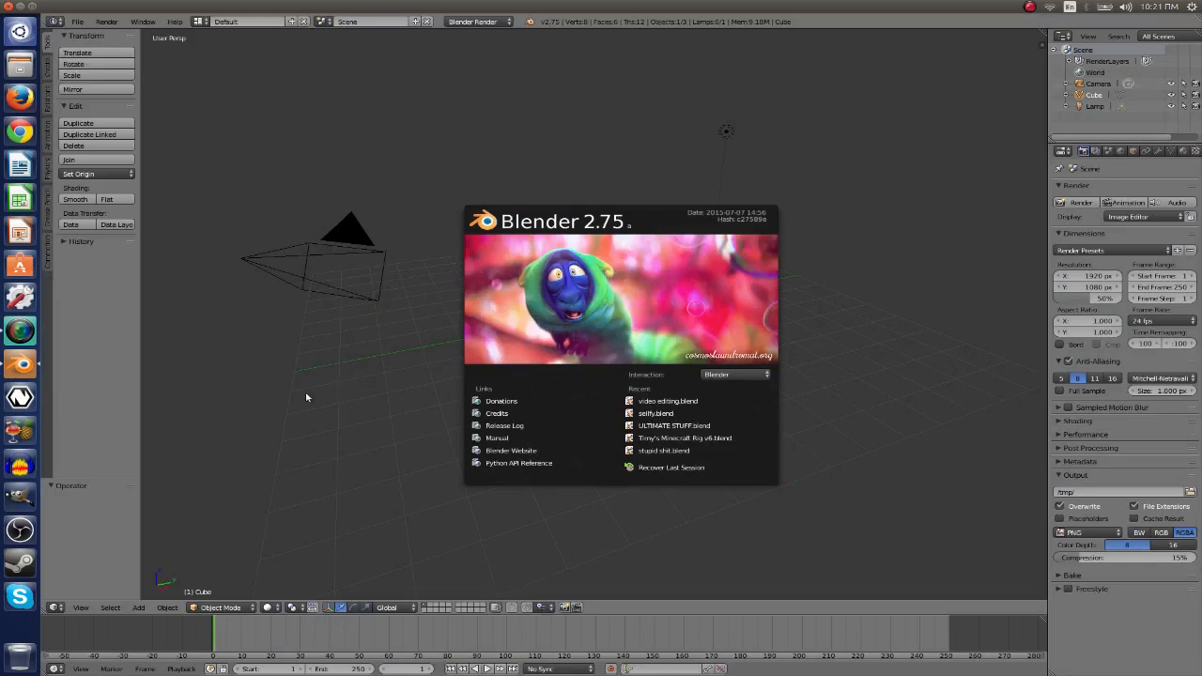
{"action": "left_click", "coordinate": [801, 224]}
{"action": "middle_click_drag", "start_coordinate": [845, 370], "coordinate": [457, 310]}
{"action": "scroll", "coordinate": [456, 311], "scroll_direction": "up", "scroll_amount": 4}
Open the recent project template.blend and preview its animation from frame 0.
{"action": "left_click", "coordinate": [76, 25]}
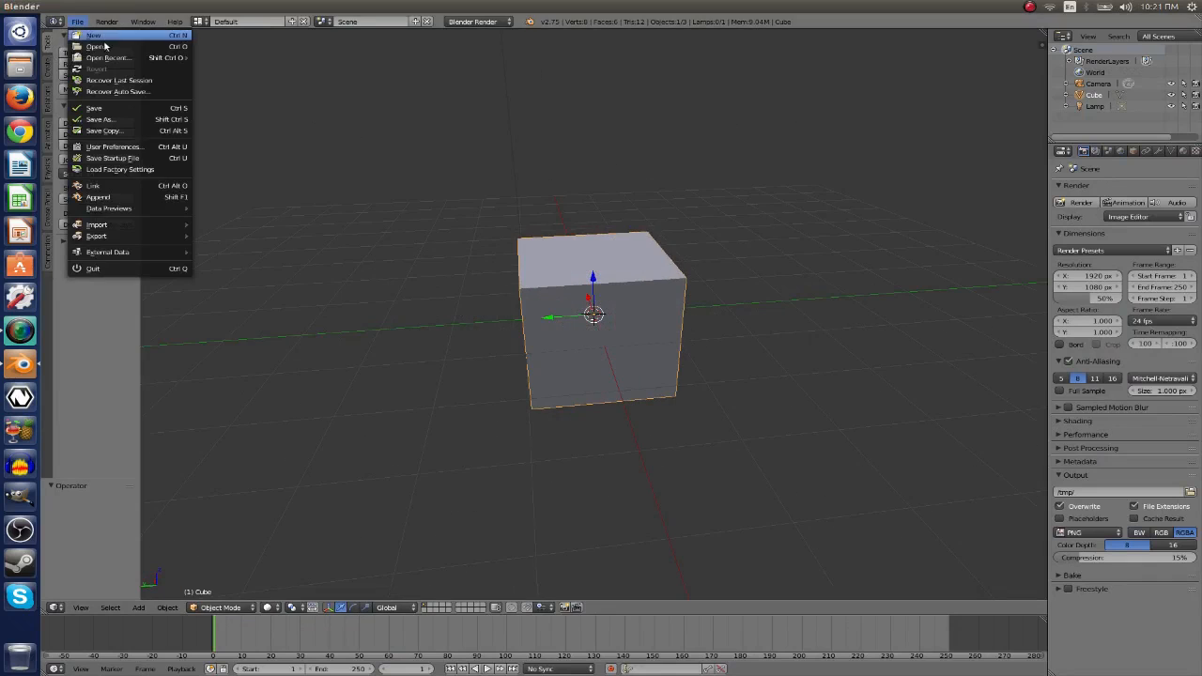
{"action": "mouse_move", "coordinate": [112, 58]}
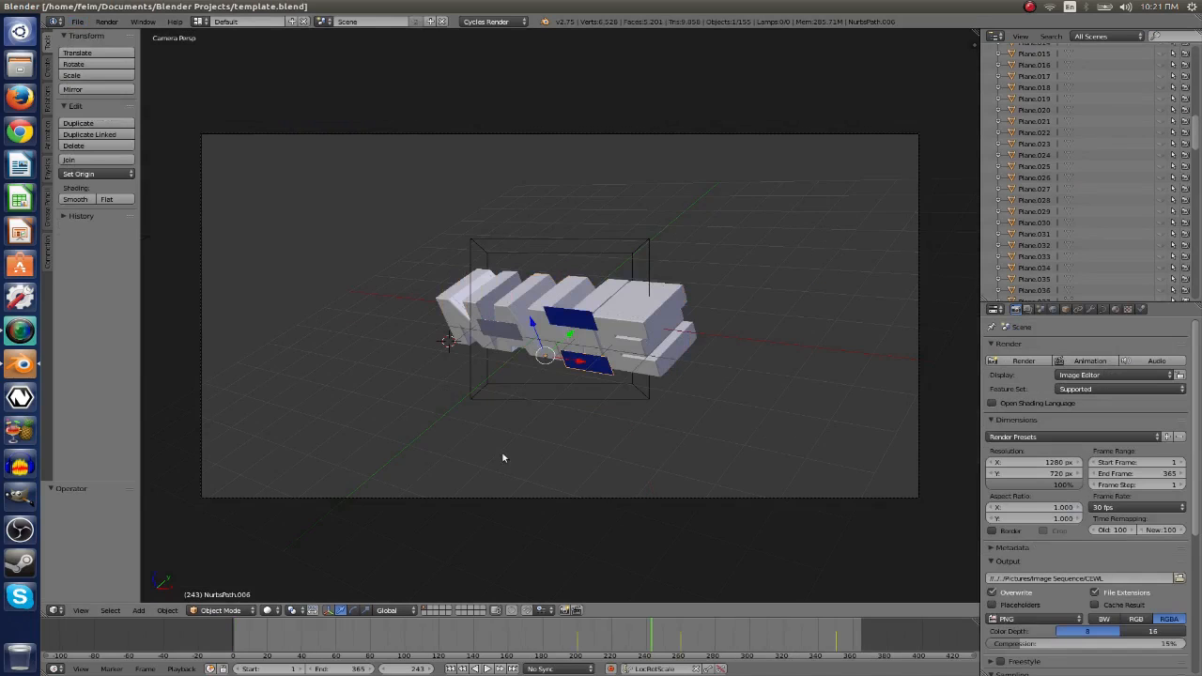
{"action": "left_click", "coordinate": [233, 642]}
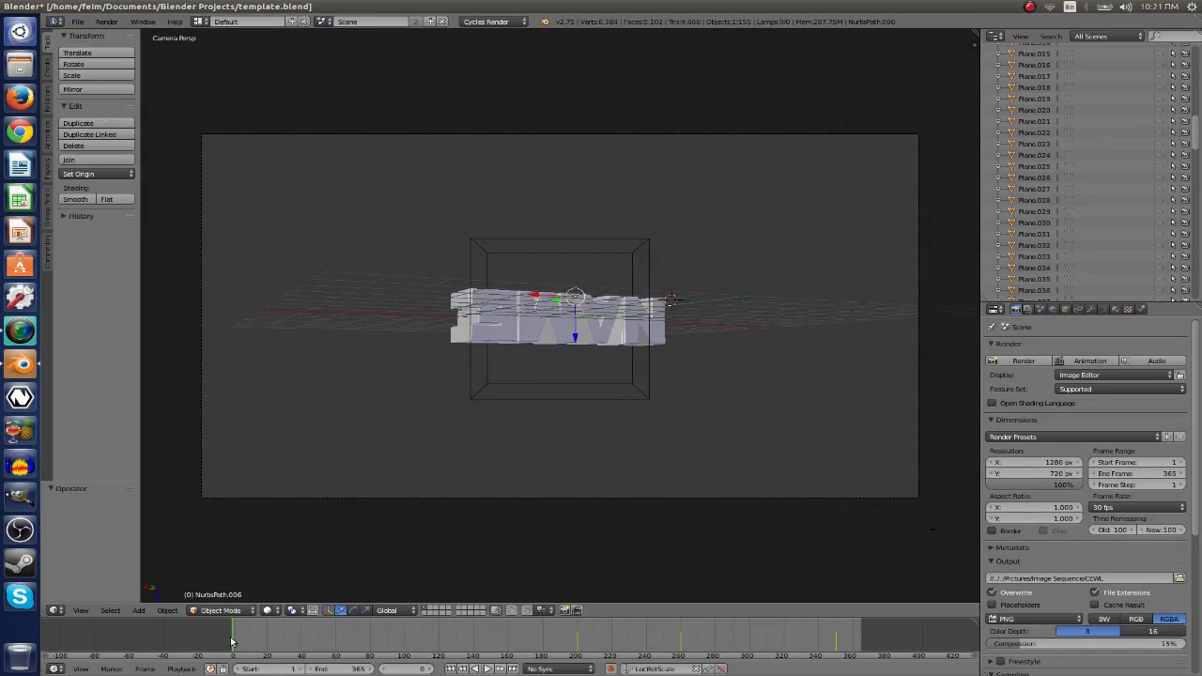
{"action": "left_click", "coordinate": [489, 669]}
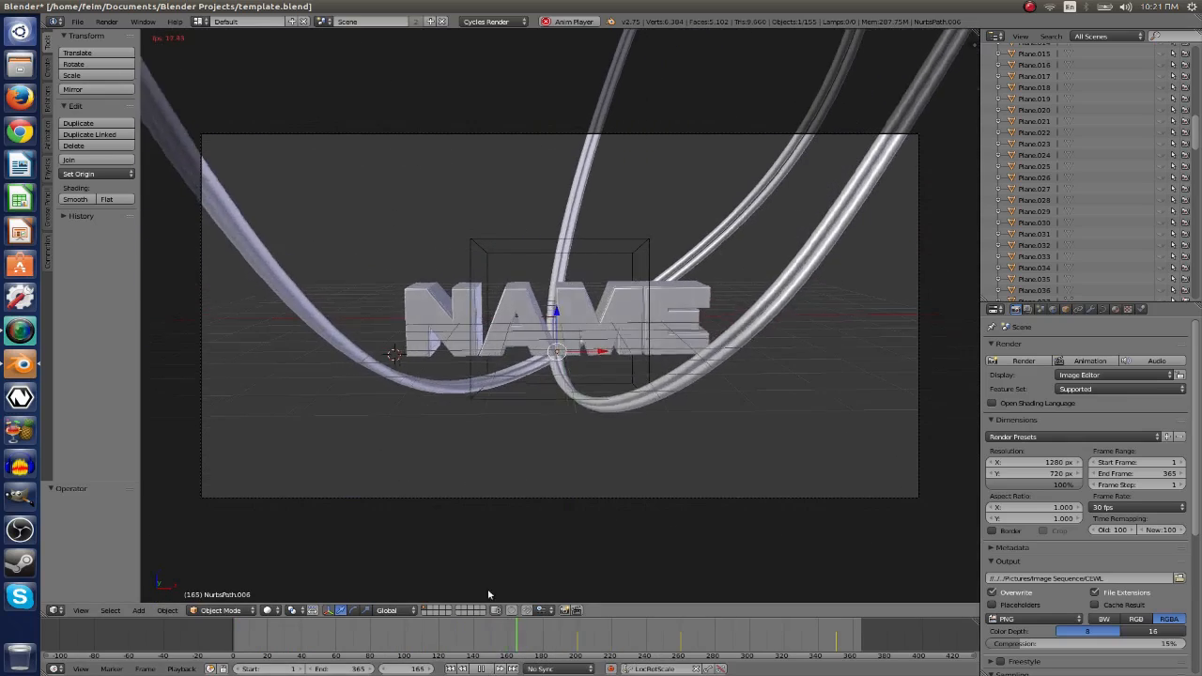
{"action": "key", "text": "alt+a"}
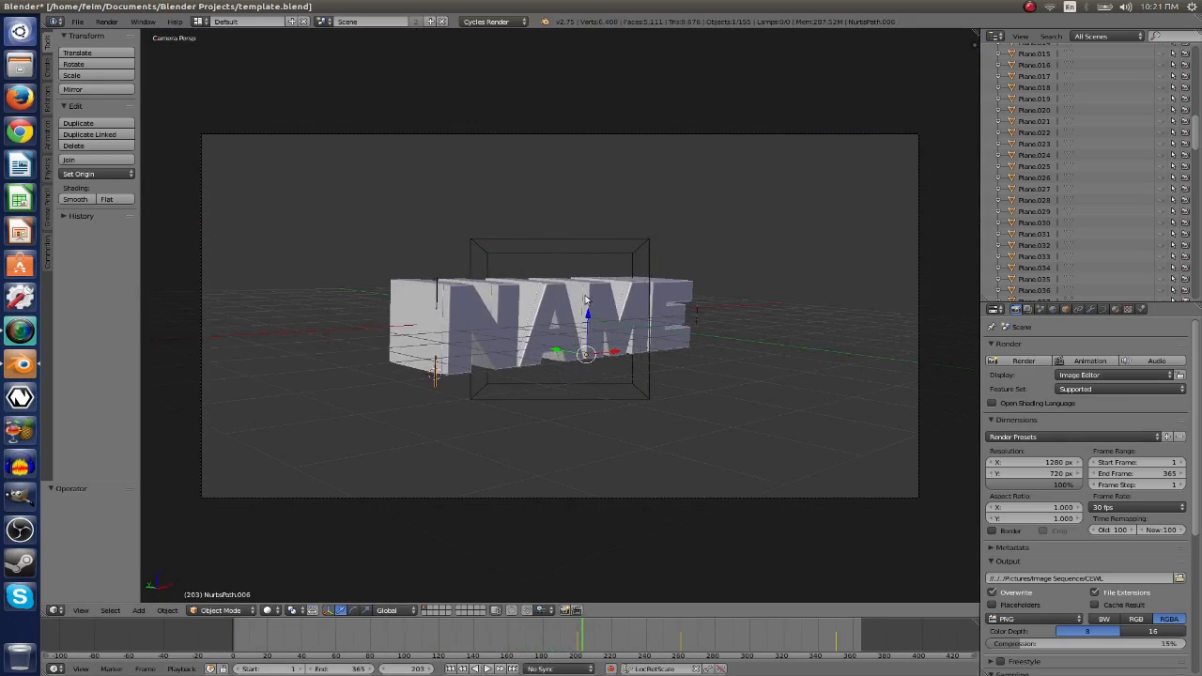
Open the recent project video editing.blend.
{"action": "left_click", "coordinate": [80, 21]}
{"action": "left_click", "coordinate": [79, 22]}
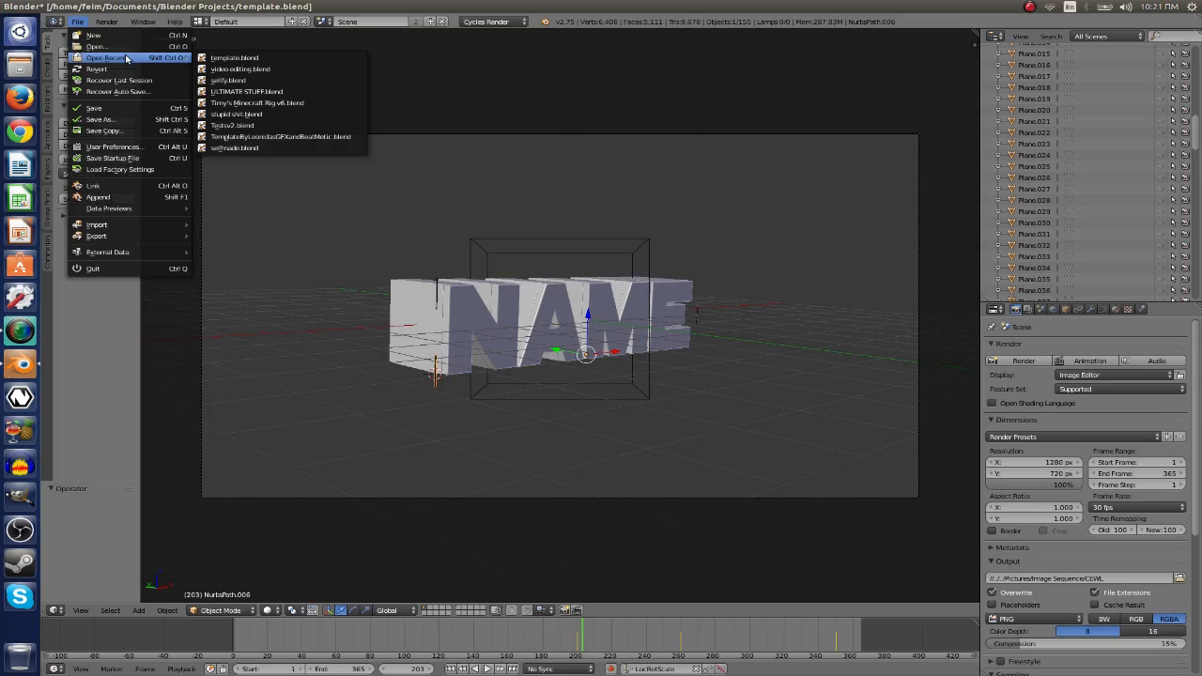
{"action": "left_click", "coordinate": [238, 70]}
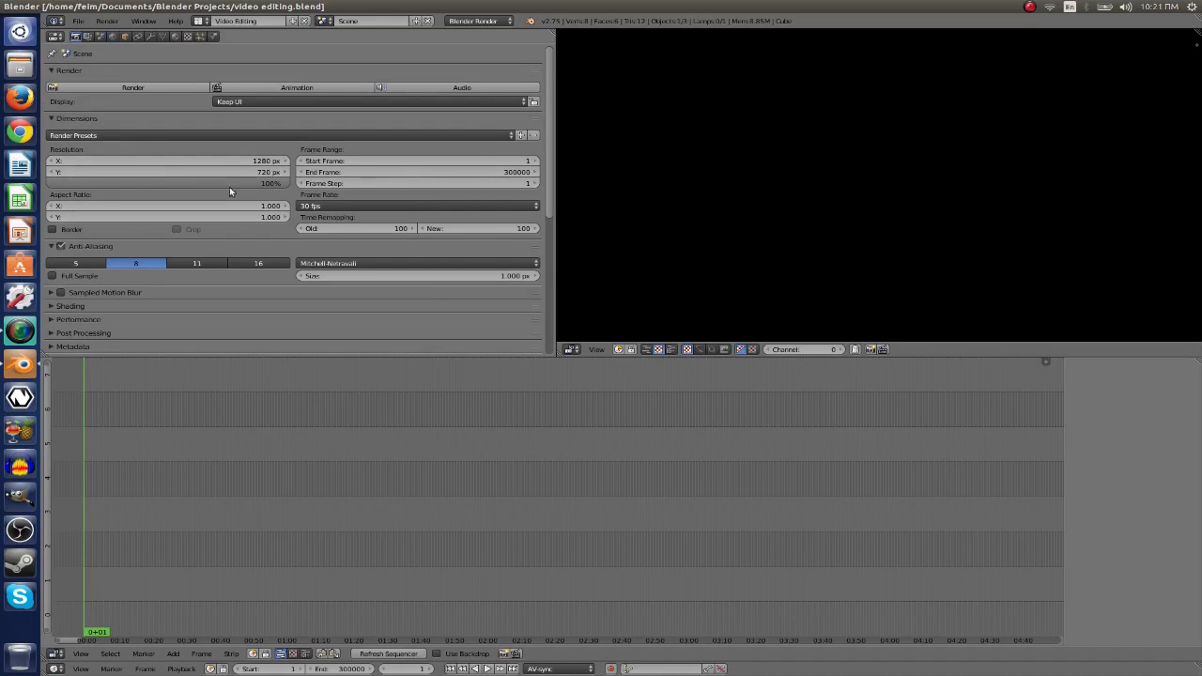
Examine the video editing project's render presets, dimensions, output and encoding settings.
{"action": "left_click", "coordinate": [223, 137]}
{"action": "key", "text": "Escape"}
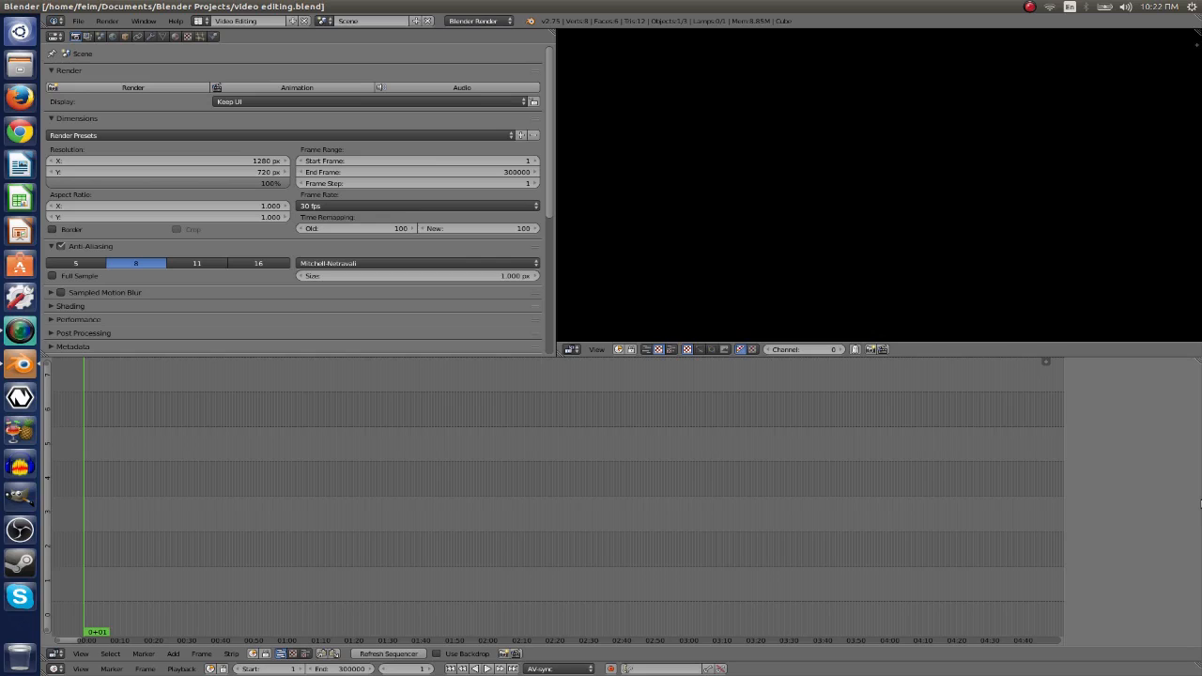
{"action": "scroll", "coordinate": [156, 343], "scroll_direction": "down", "scroll_amount": 5}
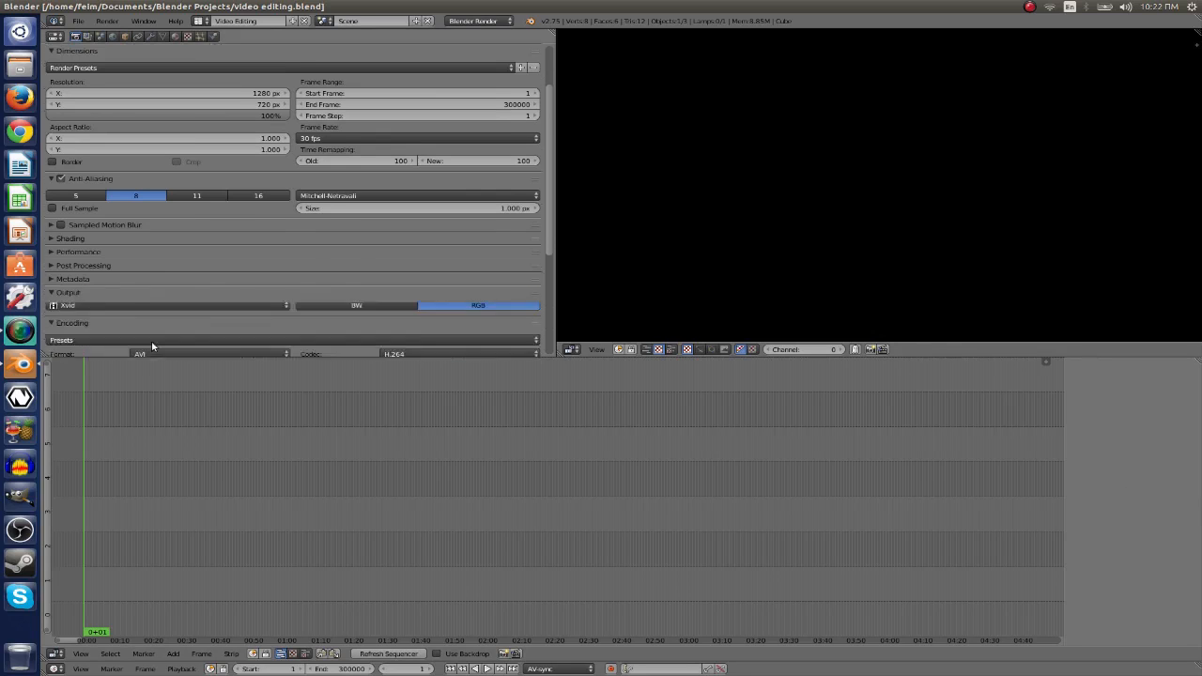
{"action": "scroll", "coordinate": [244, 225], "scroll_direction": "up", "scroll_amount": 5}
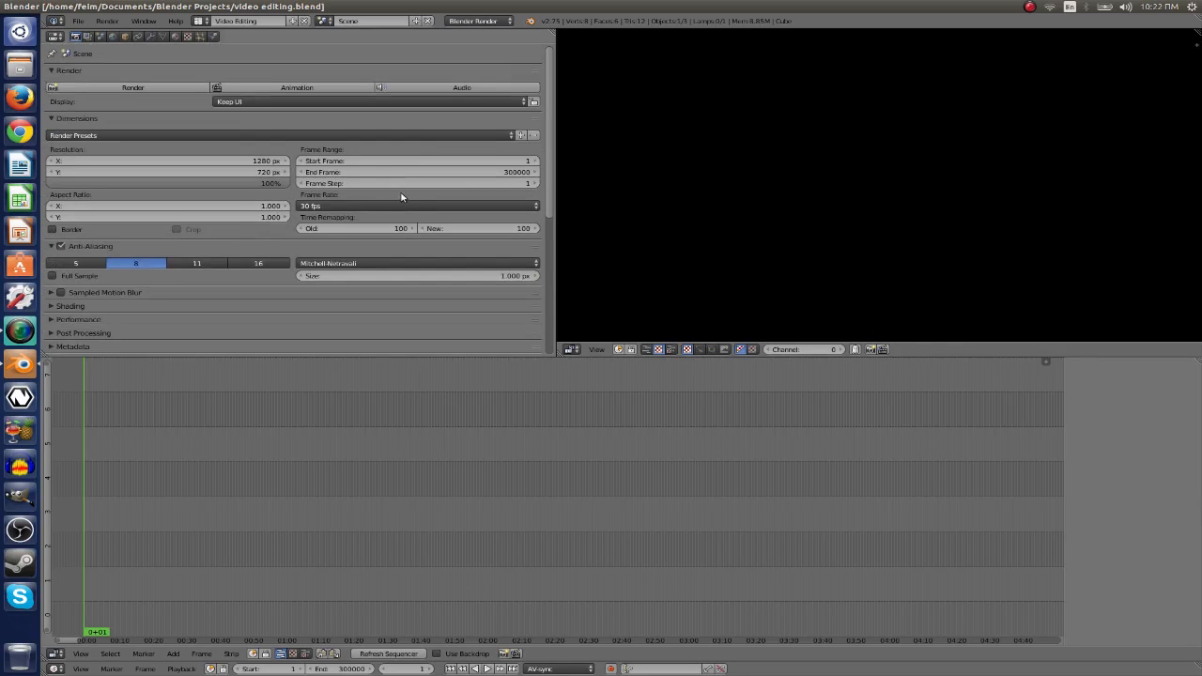
{"action": "scroll", "coordinate": [296, 270], "scroll_direction": "down", "scroll_amount": 4}
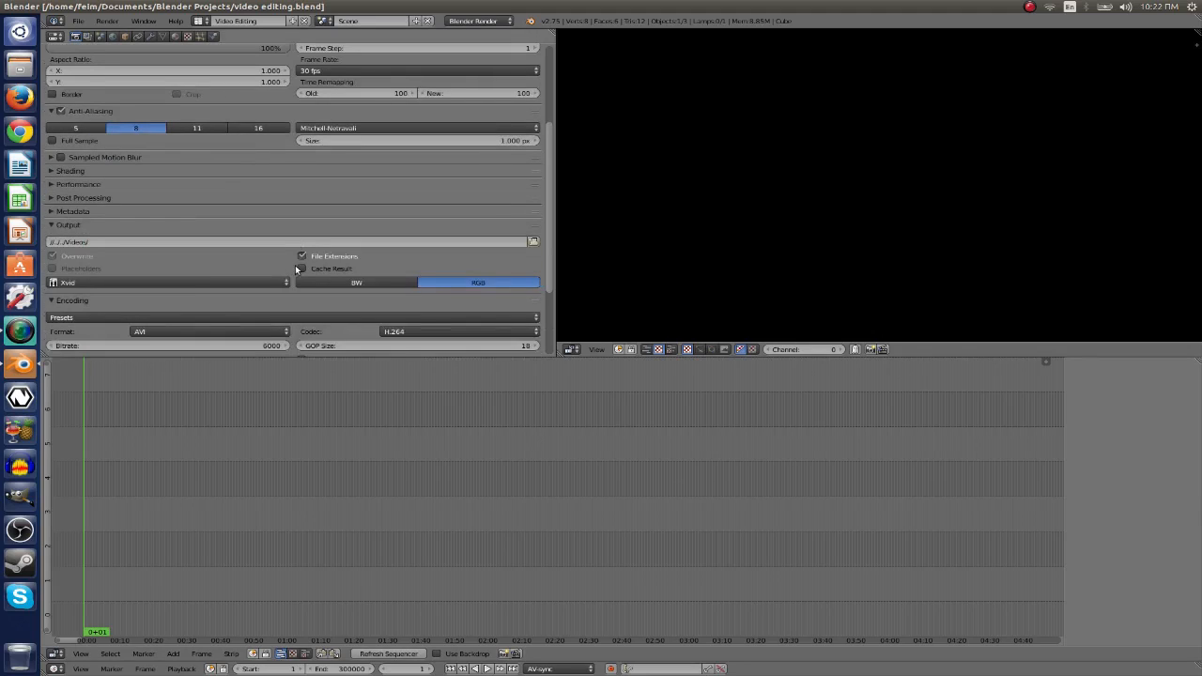
Browse the home folder as a possible render output location and cancel without choosing one.
{"action": "left_click", "coordinate": [533, 242]}
{"action": "left_click", "coordinate": [94, 130]}
{"action": "key", "text": "BackSpace"}
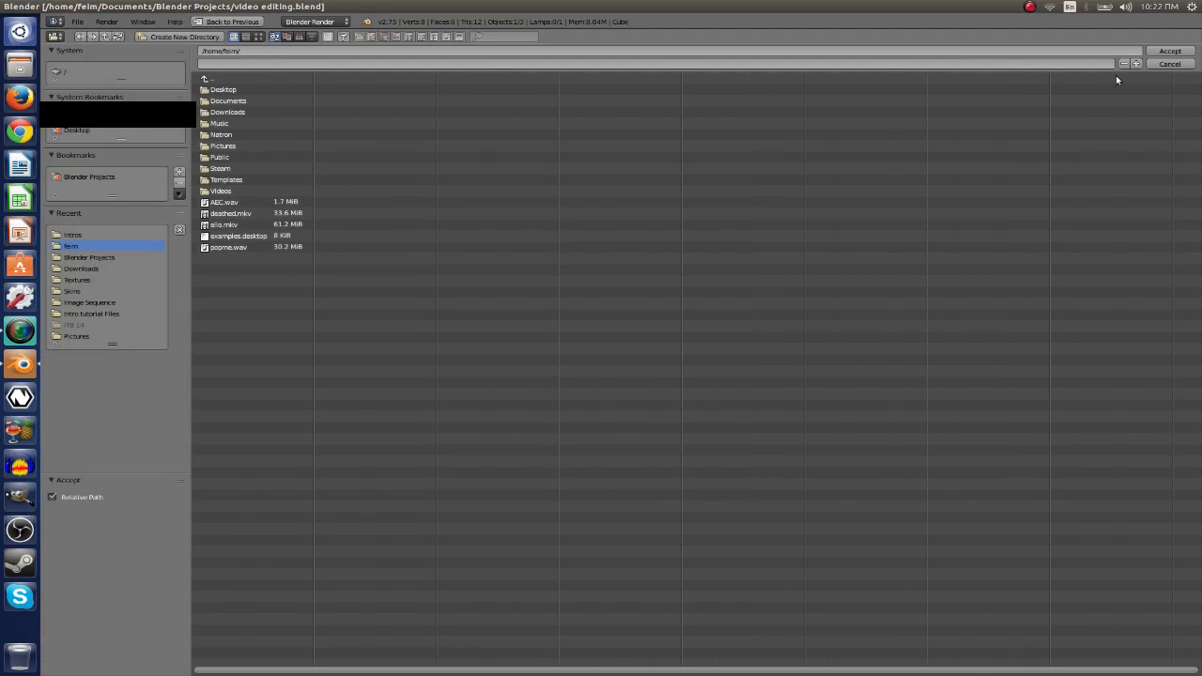
{"action": "left_click", "coordinate": [1184, 64]}
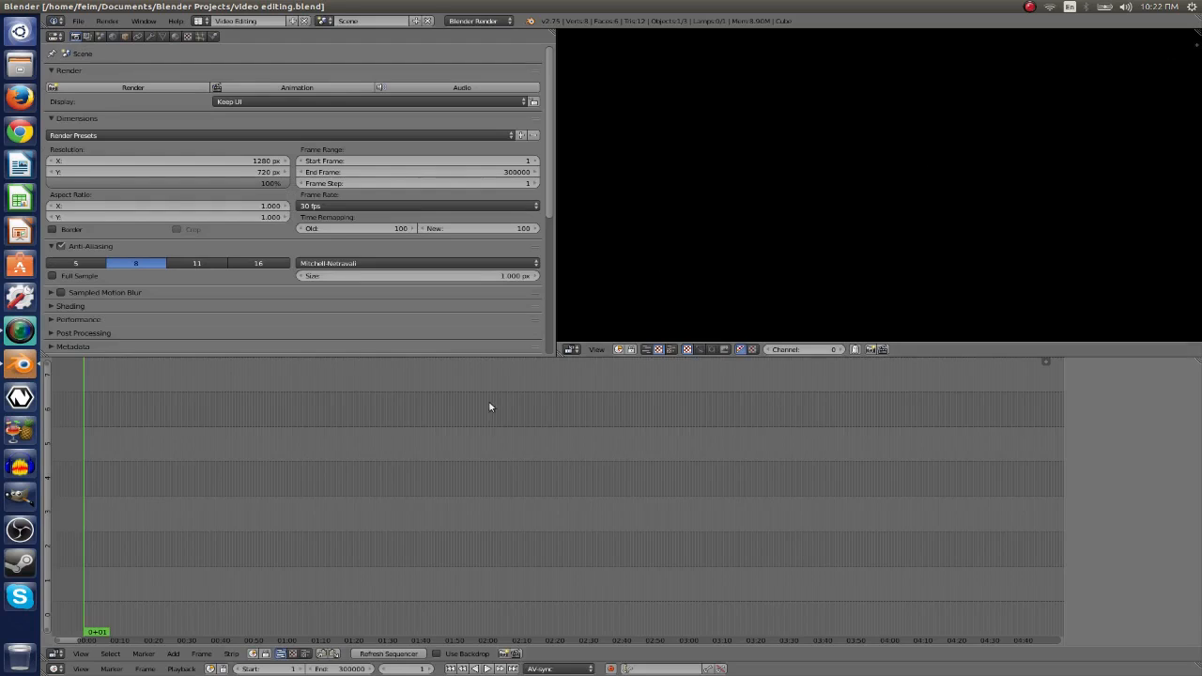
Examine the project's output, encoding, audio codec and Post Processing render settings.
{"action": "scroll", "coordinate": [283, 253], "scroll_direction": "down", "scroll_amount": 8}
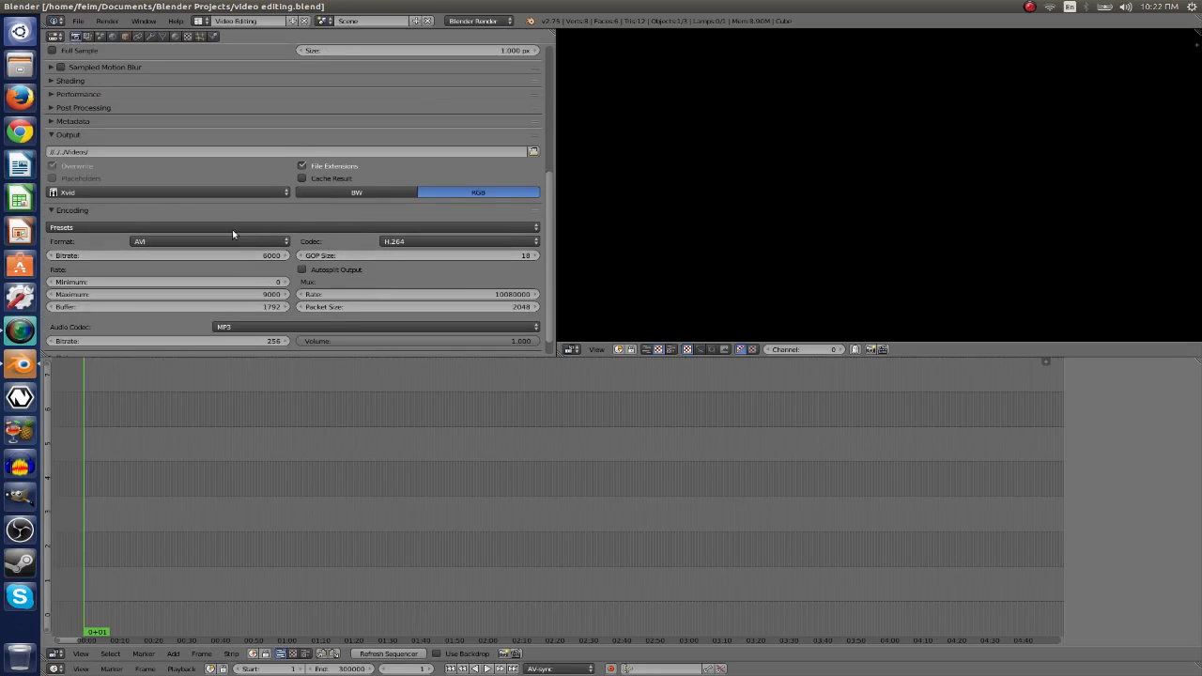
{"action": "scroll", "coordinate": [283, 277], "scroll_direction": "down", "scroll_amount": 1}
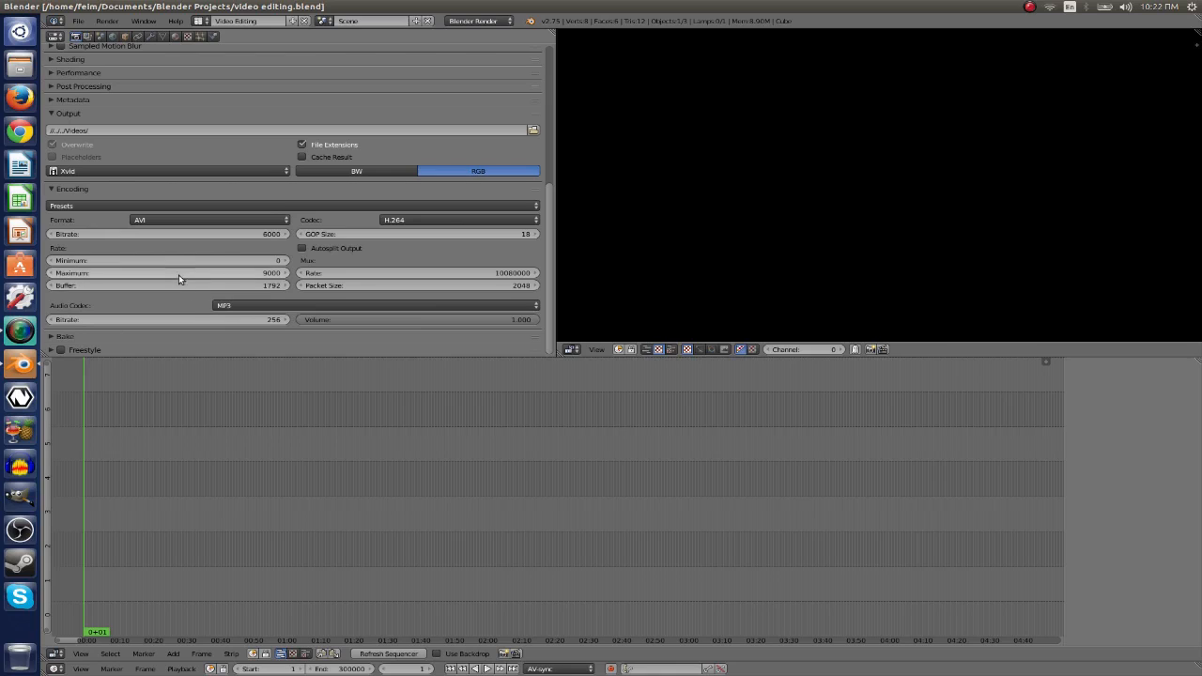
{"action": "scroll", "coordinate": [141, 352], "scroll_direction": "up", "scroll_amount": 2}
{"action": "scroll", "coordinate": [139, 357], "scroll_direction": "up", "scroll_amount": 1}
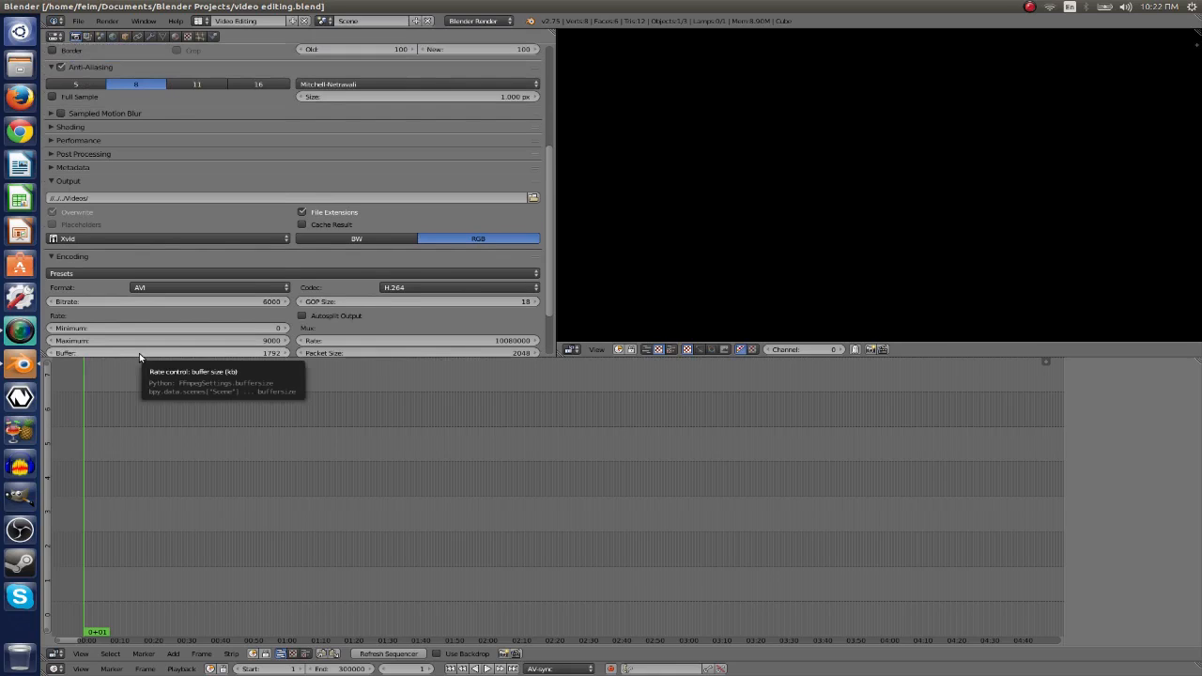
{"action": "scroll", "coordinate": [88, 299], "scroll_direction": "down", "scroll_amount": 3}
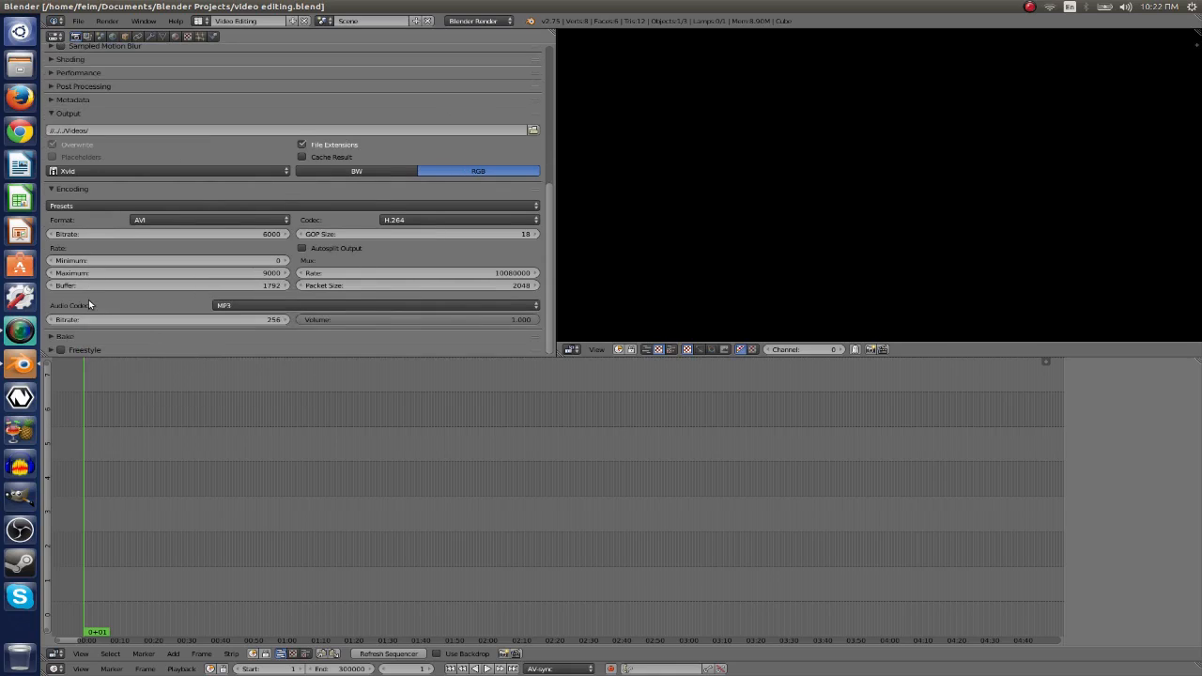
{"action": "scroll", "coordinate": [88, 299], "scroll_direction": "up", "scroll_amount": 9}
{"action": "scroll", "coordinate": [88, 302], "scroll_direction": "up", "scroll_amount": 2}
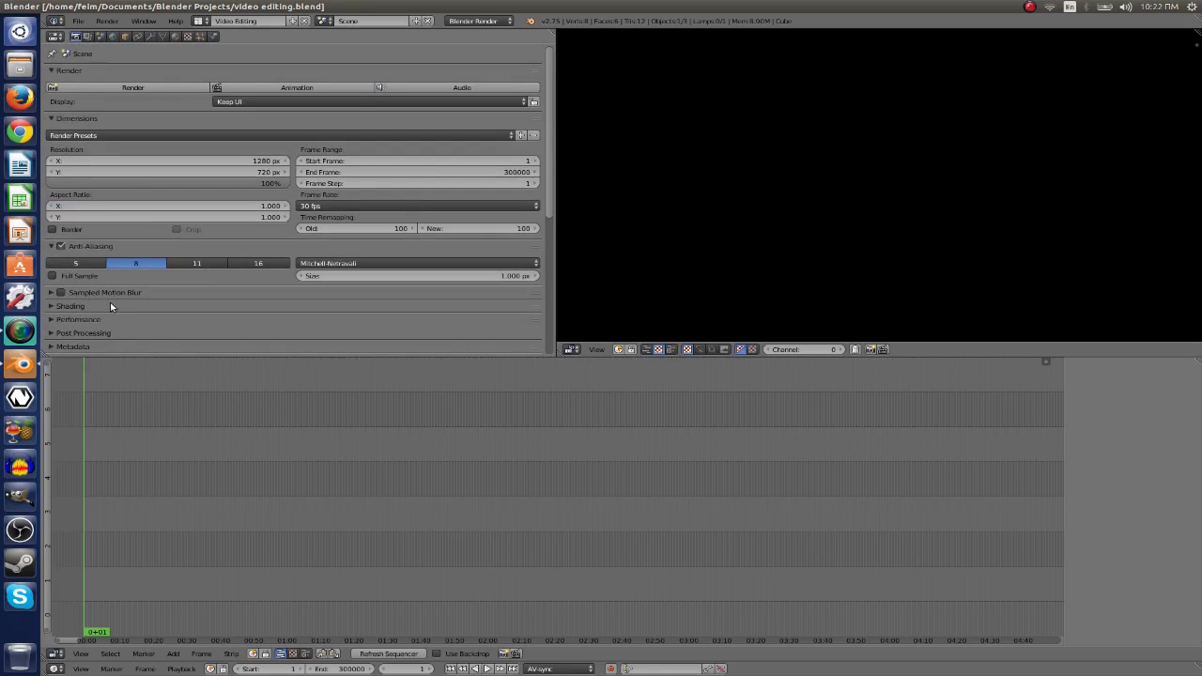
{"action": "scroll", "coordinate": [116, 323], "scroll_direction": "down", "scroll_amount": 3}
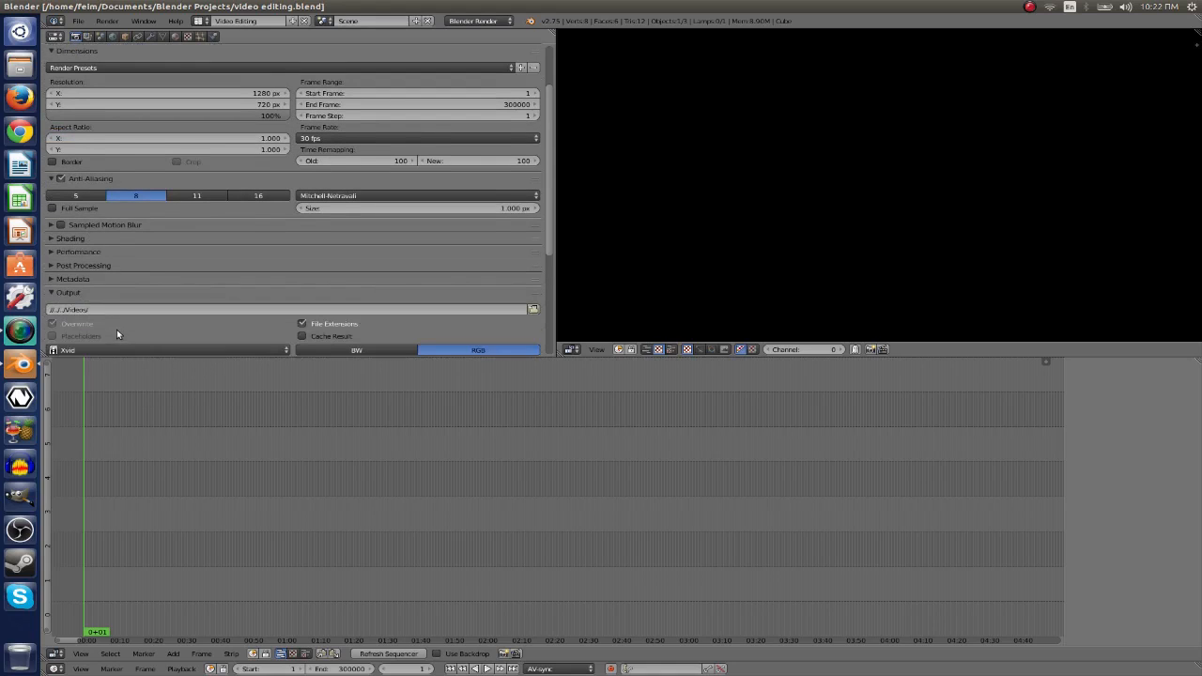
{"action": "left_click", "coordinate": [94, 266]}
{"action": "scroll", "coordinate": [107, 266], "scroll_direction": "down", "scroll_amount": 1}
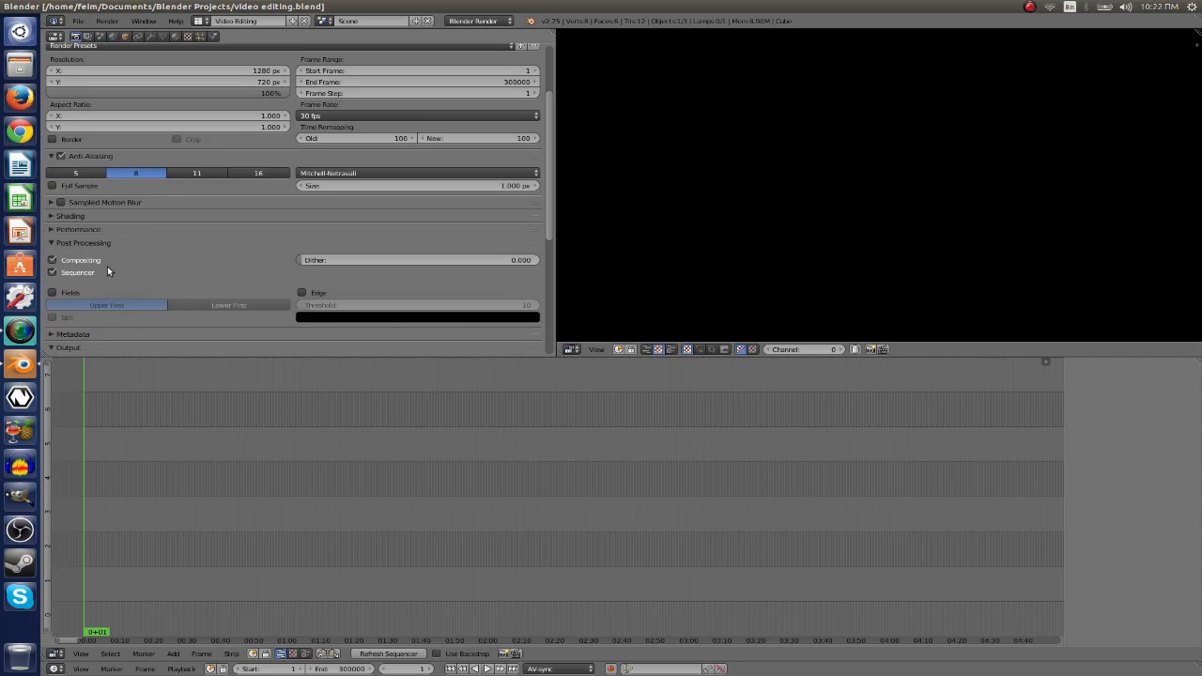
{"action": "left_click", "coordinate": [103, 244]}
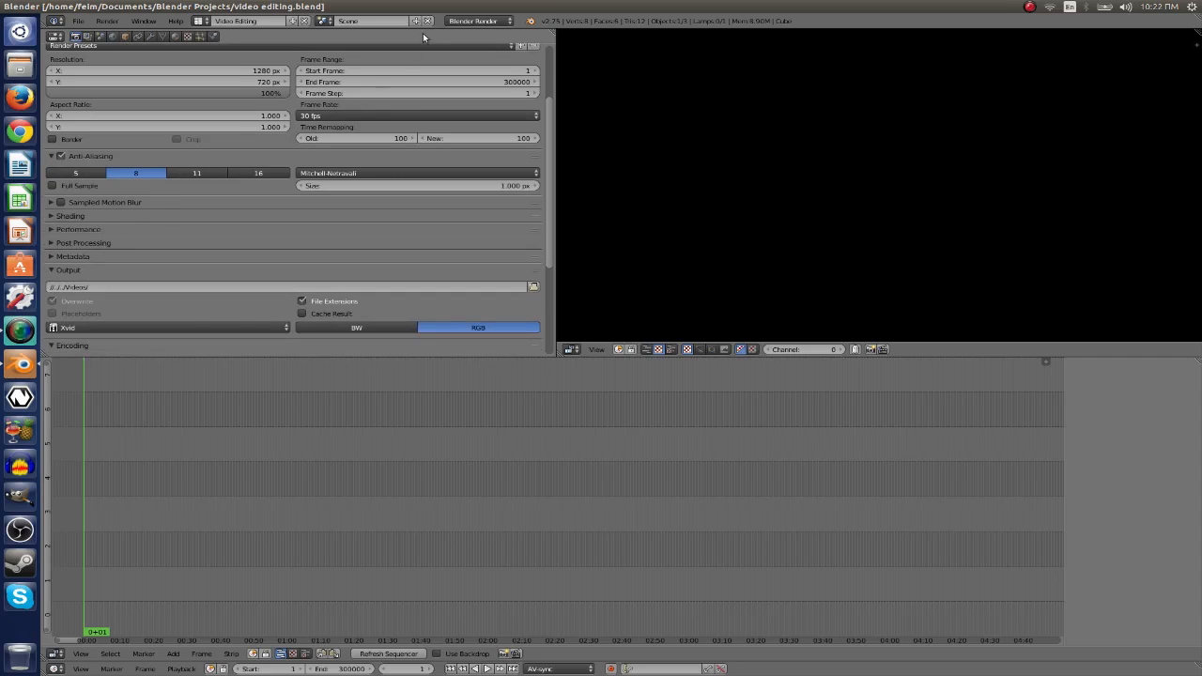
Switch the render engine to Cycles Render, look through its settings, and turn Motion Blur on and off again.
{"action": "left_click", "coordinate": [479, 21]}
{"action": "left_click", "coordinate": [478, 58]}
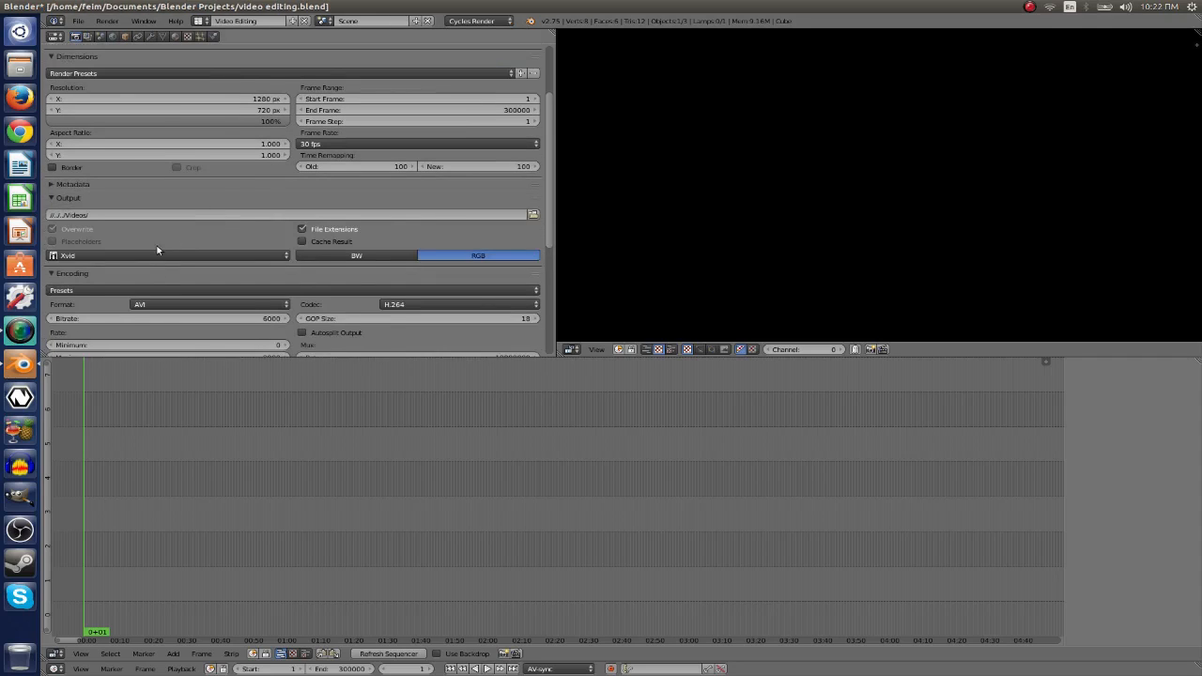
{"action": "scroll", "coordinate": [157, 247], "scroll_direction": "up", "scroll_amount": 4}
{"action": "scroll", "coordinate": [157, 249], "scroll_direction": "down", "scroll_amount": 10}
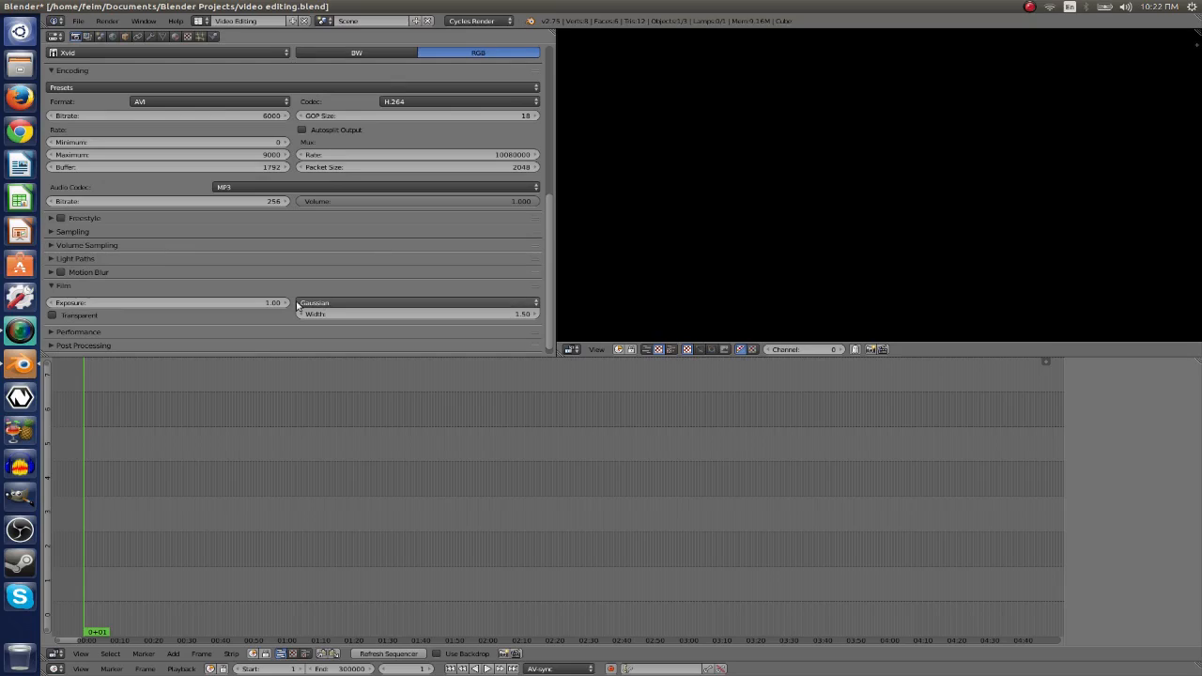
{"action": "left_click", "coordinate": [54, 271]}
{"action": "left_click", "coordinate": [63, 272]}
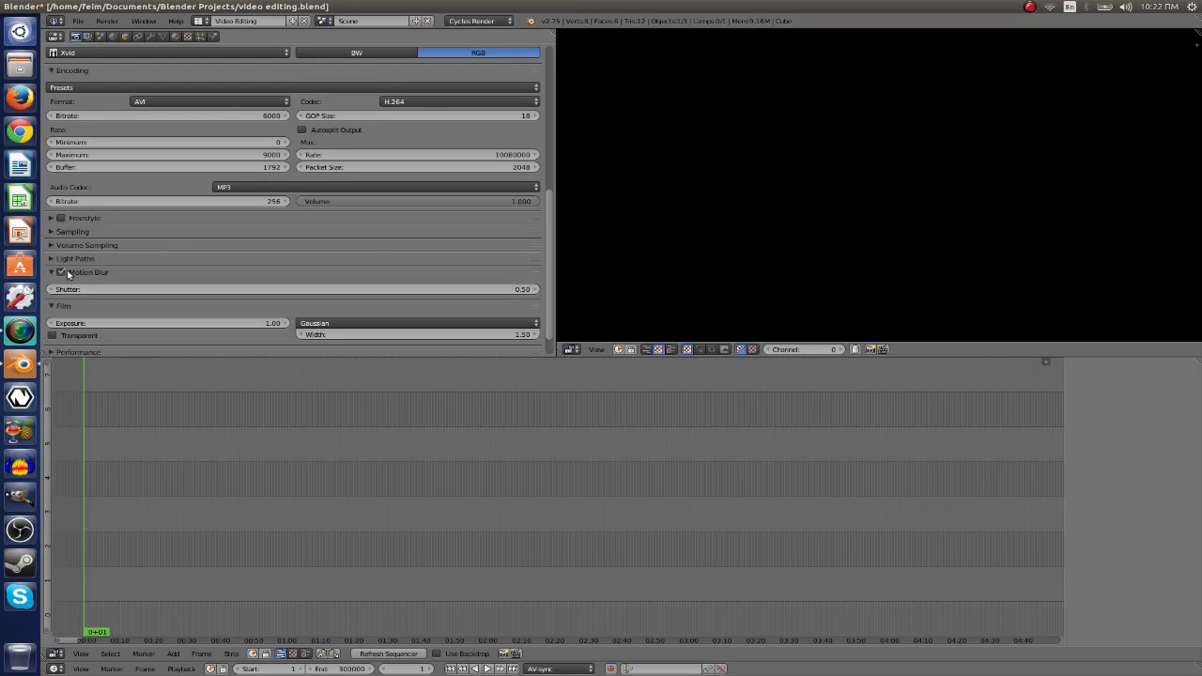
{"action": "left_click", "coordinate": [61, 272]}
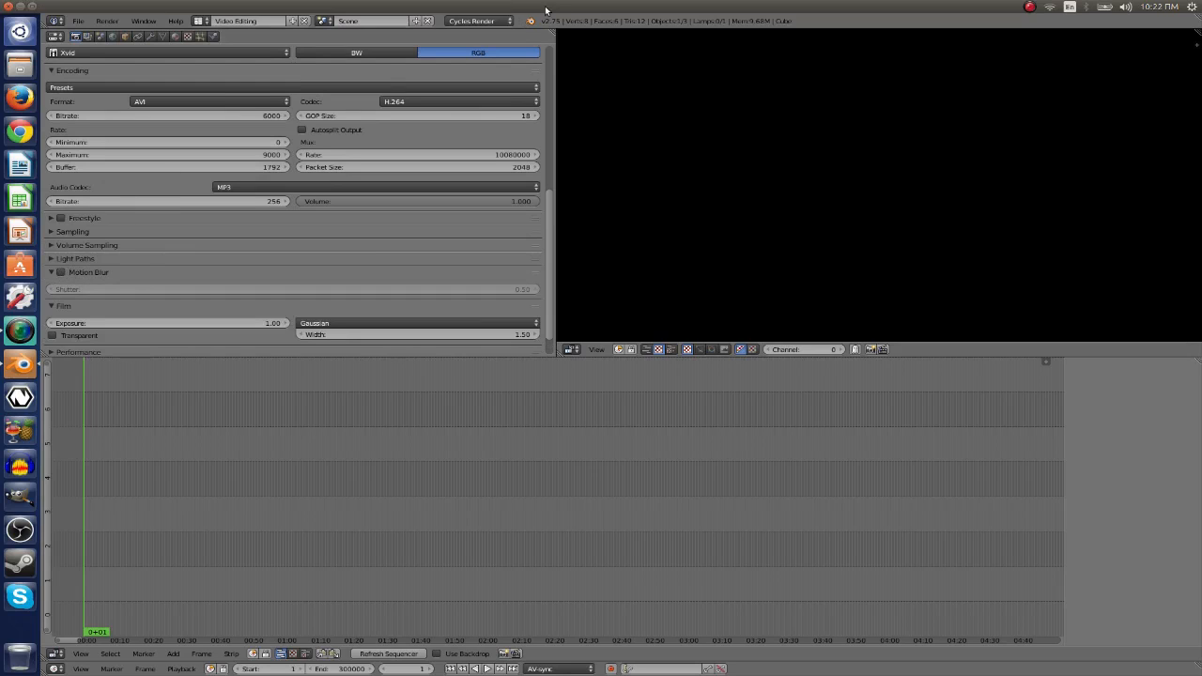
Reload the recent project video editing.blend to discard the render engine change.
{"action": "left_click", "coordinate": [480, 21]}
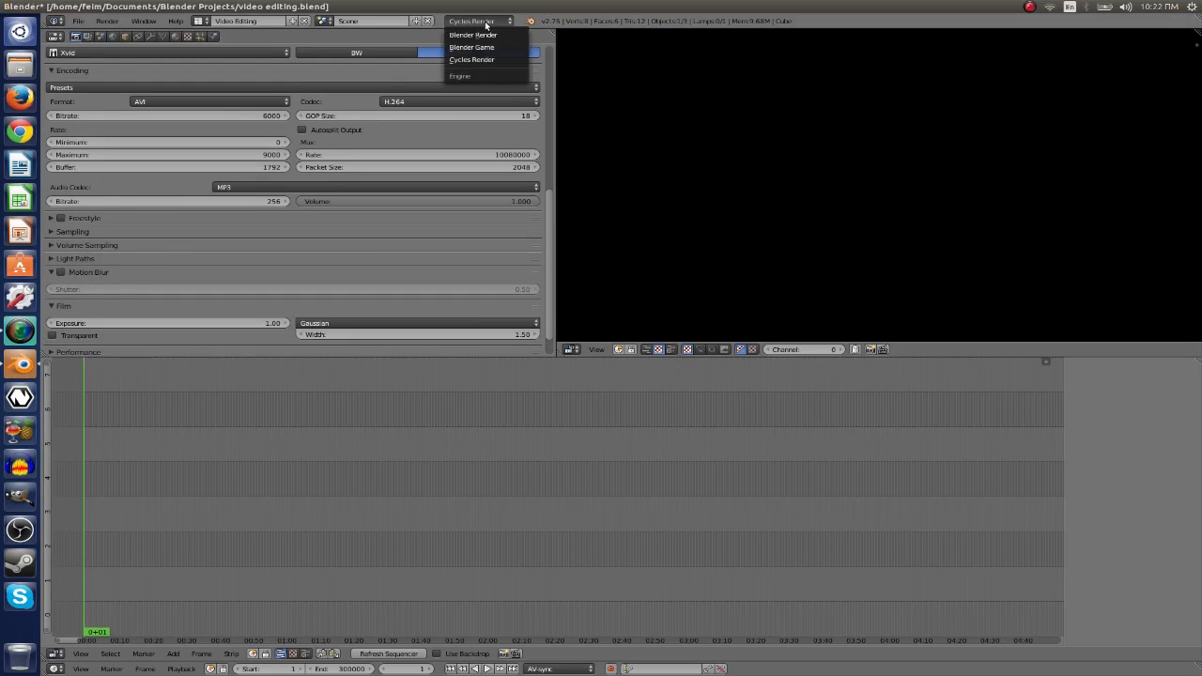
{"action": "left_click", "coordinate": [78, 21]}
{"action": "mouse_move", "coordinate": [141, 57]}
{"action": "left_click", "coordinate": [223, 57]}
{"action": "scroll", "coordinate": [252, 258], "scroll_direction": "down", "scroll_amount": 8}
{"action": "scroll", "coordinate": [252, 258], "scroll_direction": "up", "scroll_amount": 8}
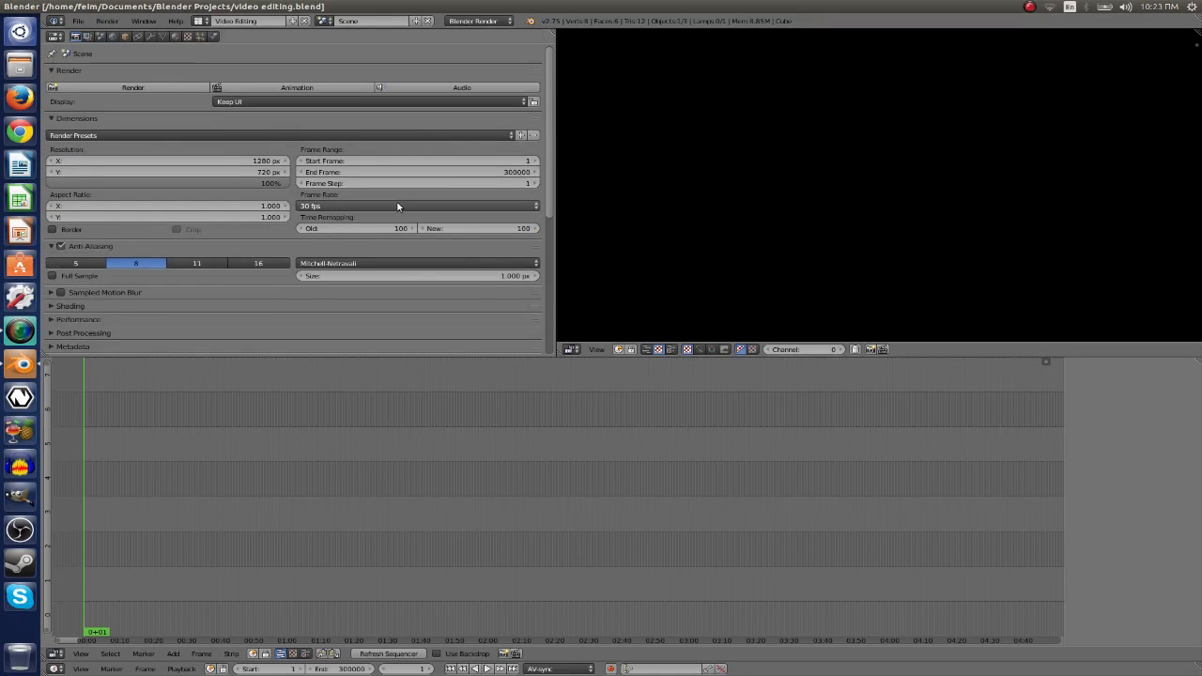
{"action": "scroll", "coordinate": [392, 238], "scroll_direction": "down", "scroll_amount": 7}
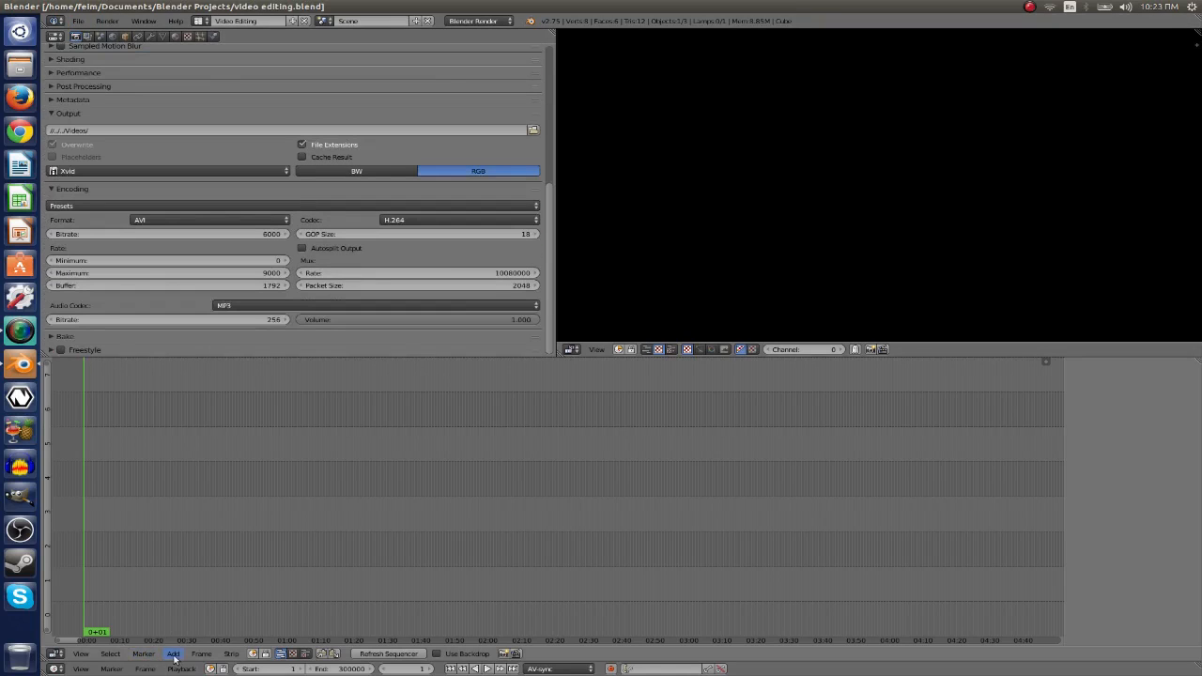
Add ello.mkv from the home folder to the sequencer as a movie strip with sound.
{"action": "left_click", "coordinate": [172, 656]}
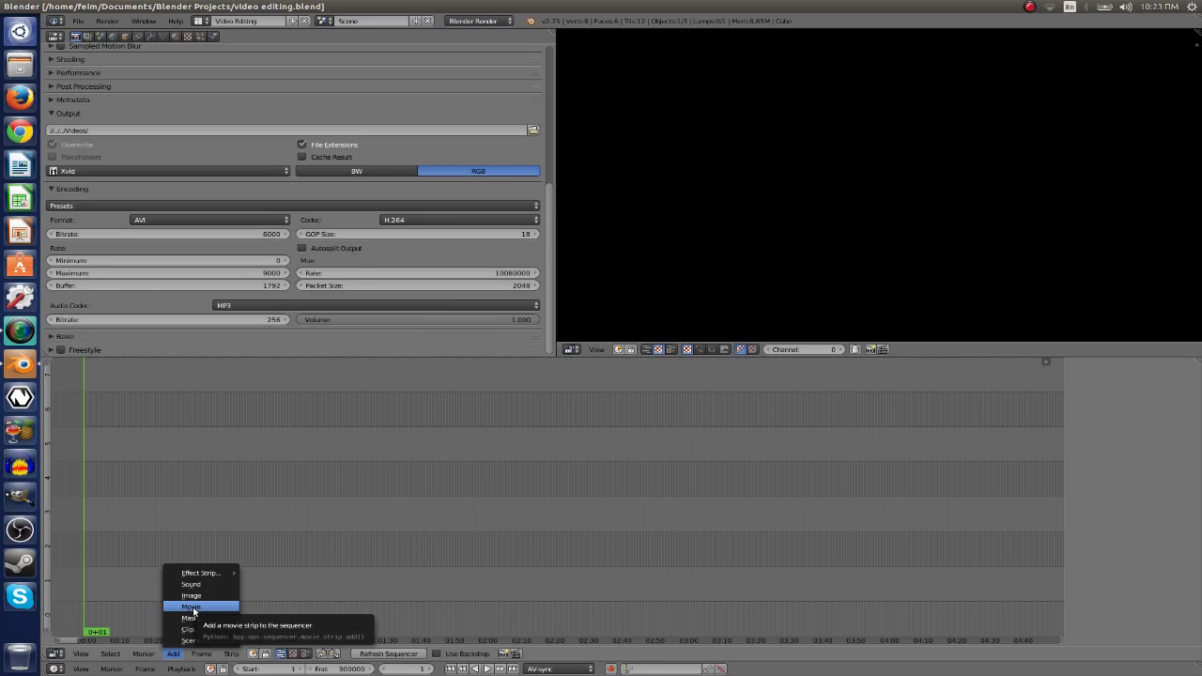
{"action": "left_click", "coordinate": [179, 656]}
{"action": "scroll", "coordinate": [488, 554], "scroll_direction": "down", "scroll_amount": 9}
{"action": "scroll", "coordinate": [488, 554], "scroll_direction": "up", "scroll_amount": 11}
{"action": "middle_click_drag", "start_coordinate": [434, 555], "coordinate": [466, 560]}
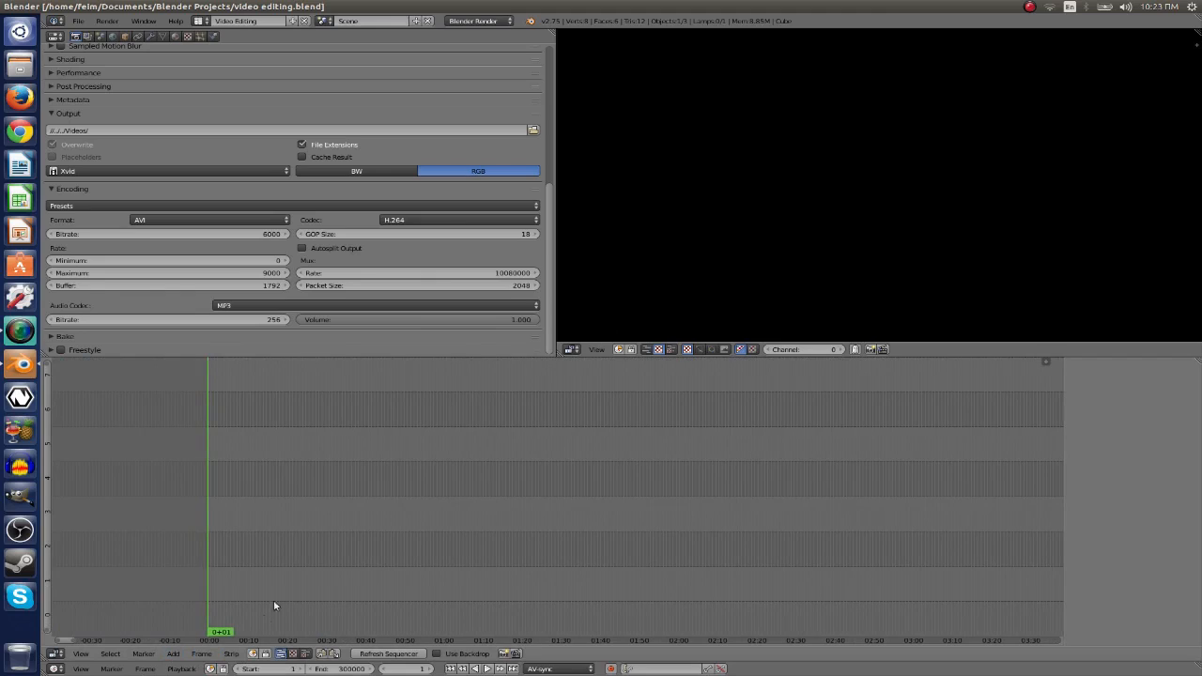
{"action": "left_click", "coordinate": [174, 654]}
{"action": "left_click", "coordinate": [192, 607]}
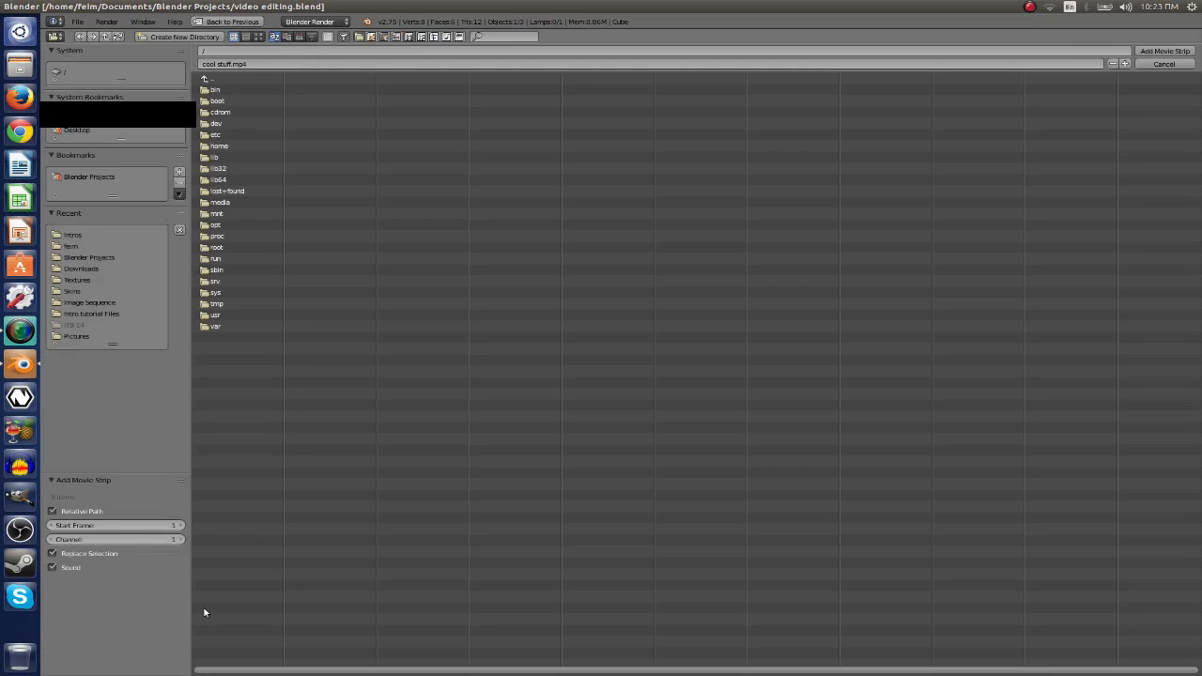
{"action": "left_click", "coordinate": [71, 246]}
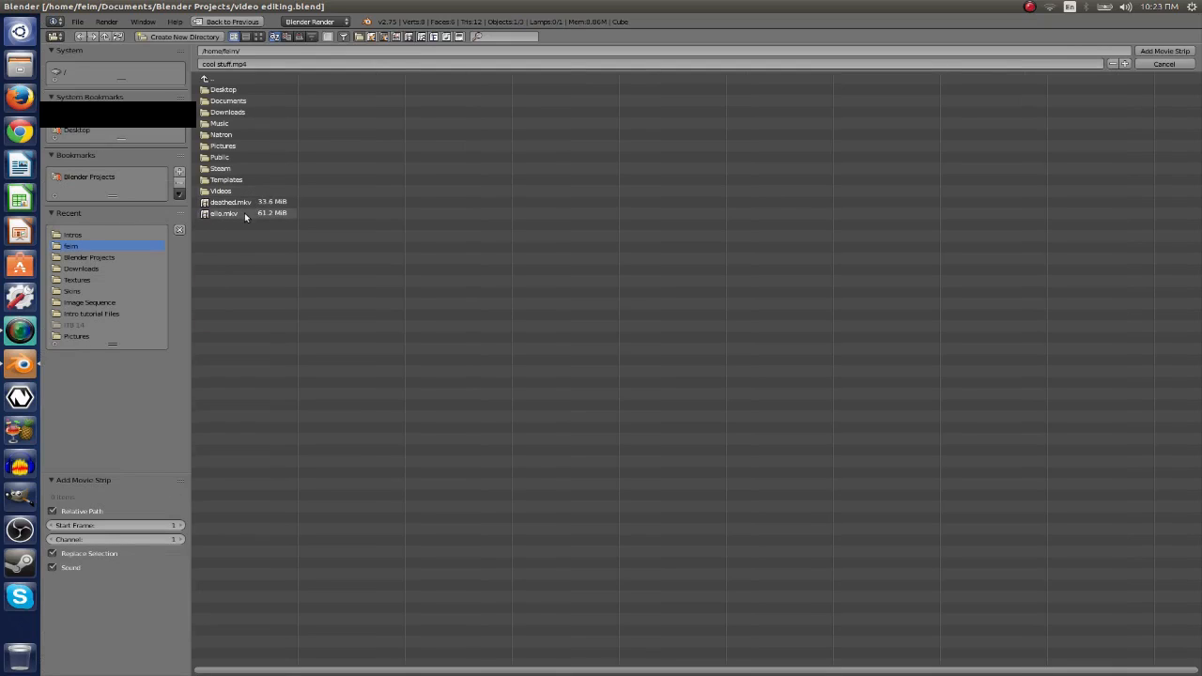
{"action": "left_click", "coordinate": [246, 214]}
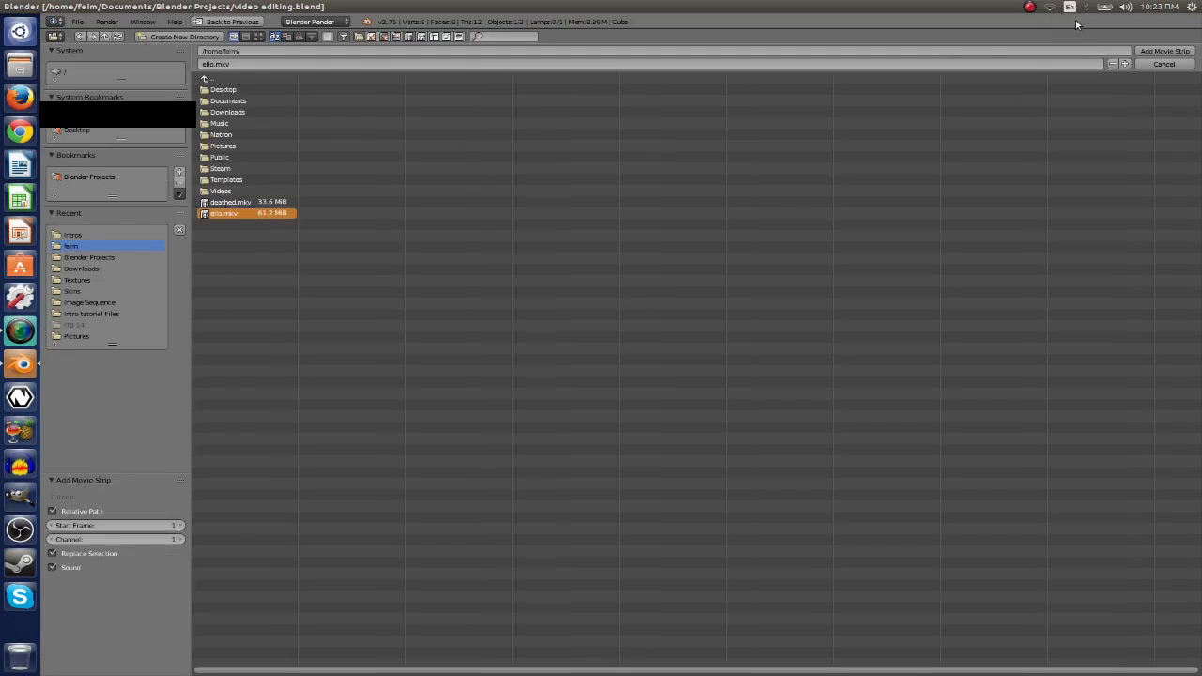
{"action": "key", "text": "Return"}
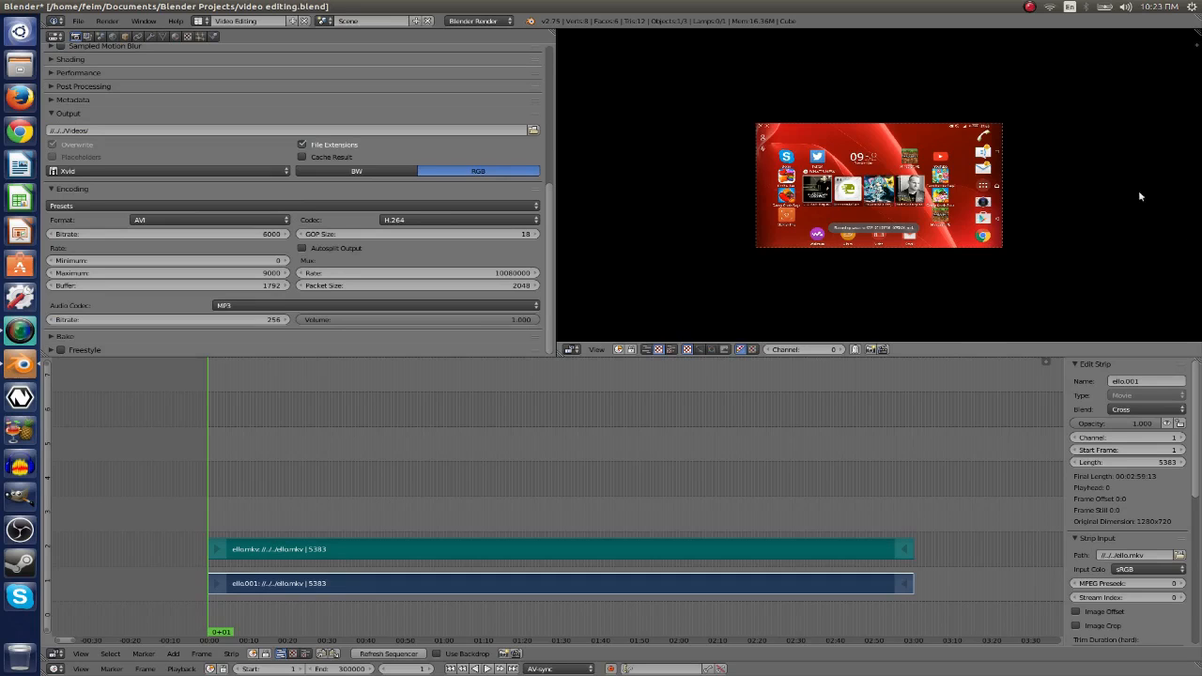
Enlarge the preview image and shift the ello.mkv video and sound strips to start at frame 727.
{"action": "scroll", "coordinate": [849, 193], "scroll_direction": "up", "scroll_amount": 5}
{"action": "scroll", "coordinate": [850, 194], "scroll_direction": "down", "scroll_amount": 1}
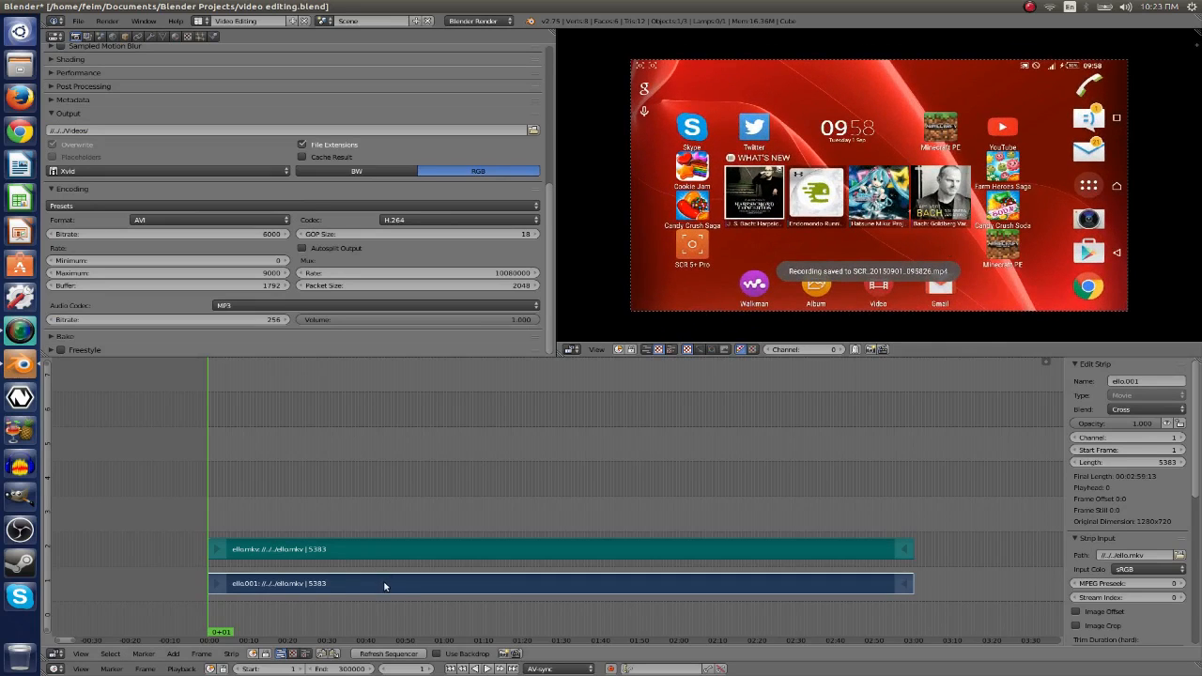
{"action": "key", "text": "g"}
{"action": "left_click", "coordinate": [477, 590]}
Add IntroV2.avi from the Videos/Intros folder as a movie strip with sound at frame 1.
{"action": "left_click", "coordinate": [173, 654]}
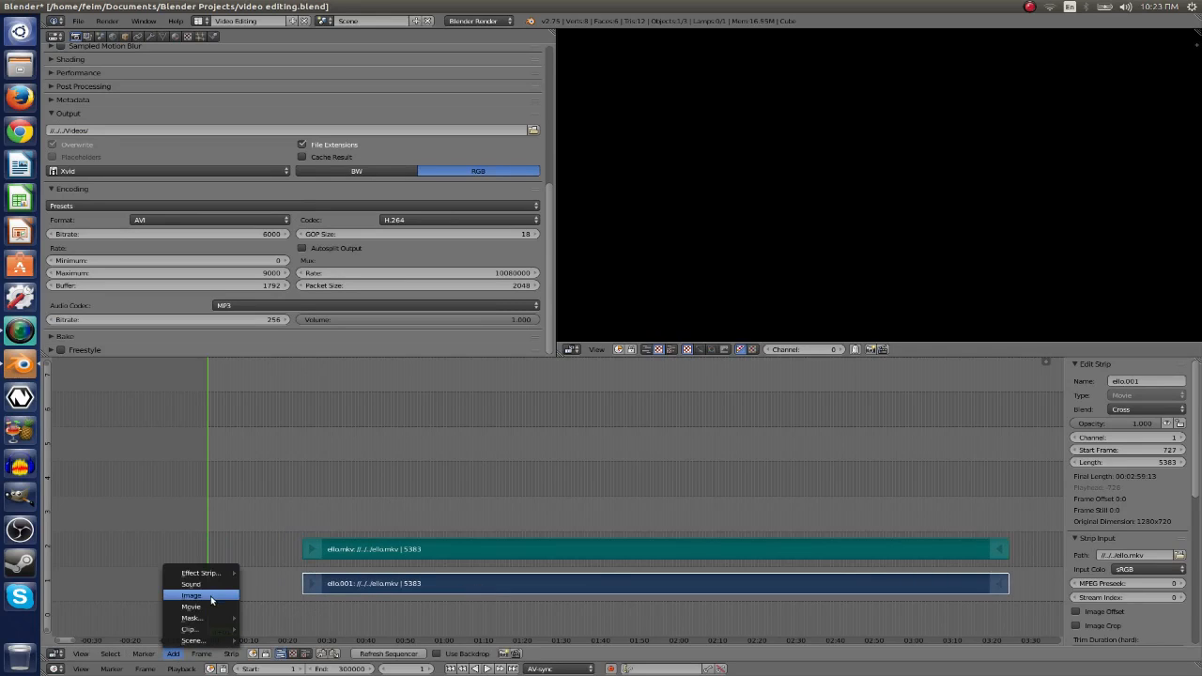
{"action": "left_click", "coordinate": [201, 600]}
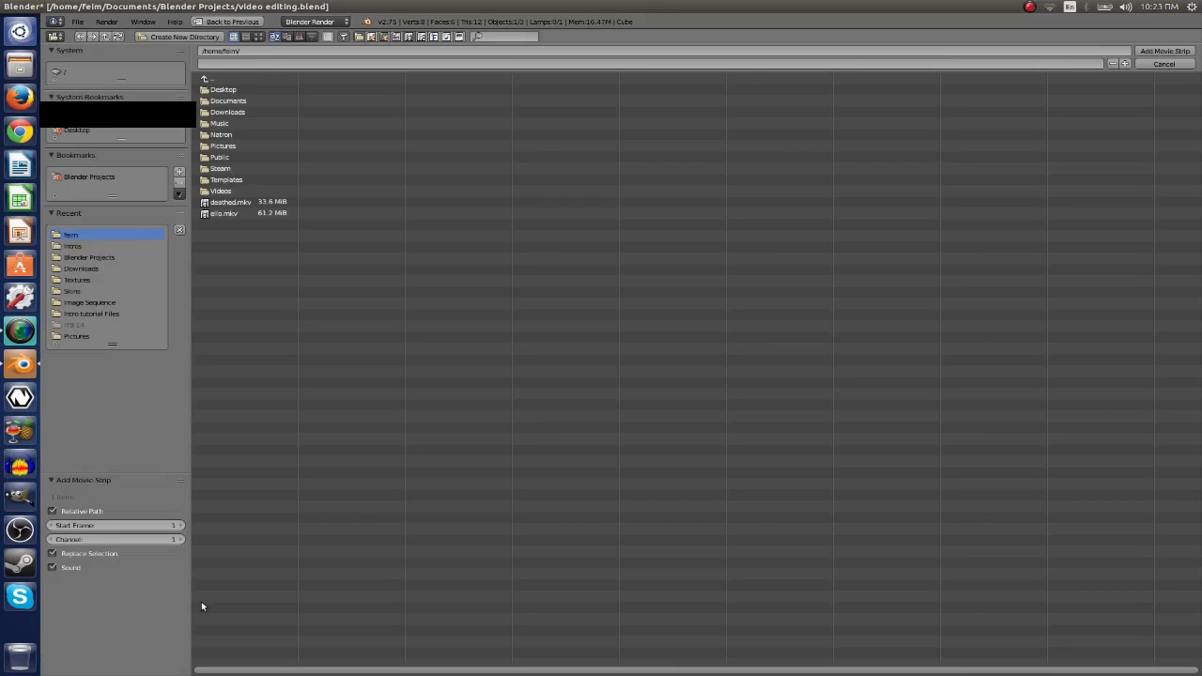
{"action": "left_click", "coordinate": [225, 191]}
{"action": "left_click", "coordinate": [235, 102]}
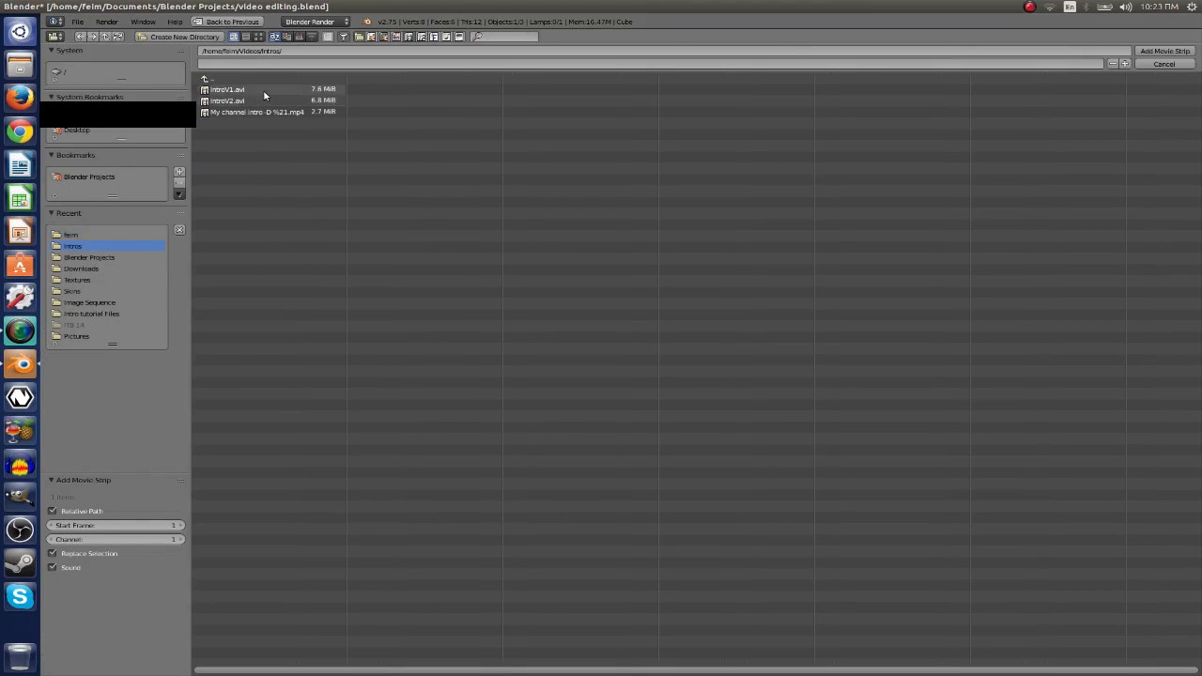
{"action": "left_click", "coordinate": [253, 101]}
{"action": "left_click", "coordinate": [1162, 51]}
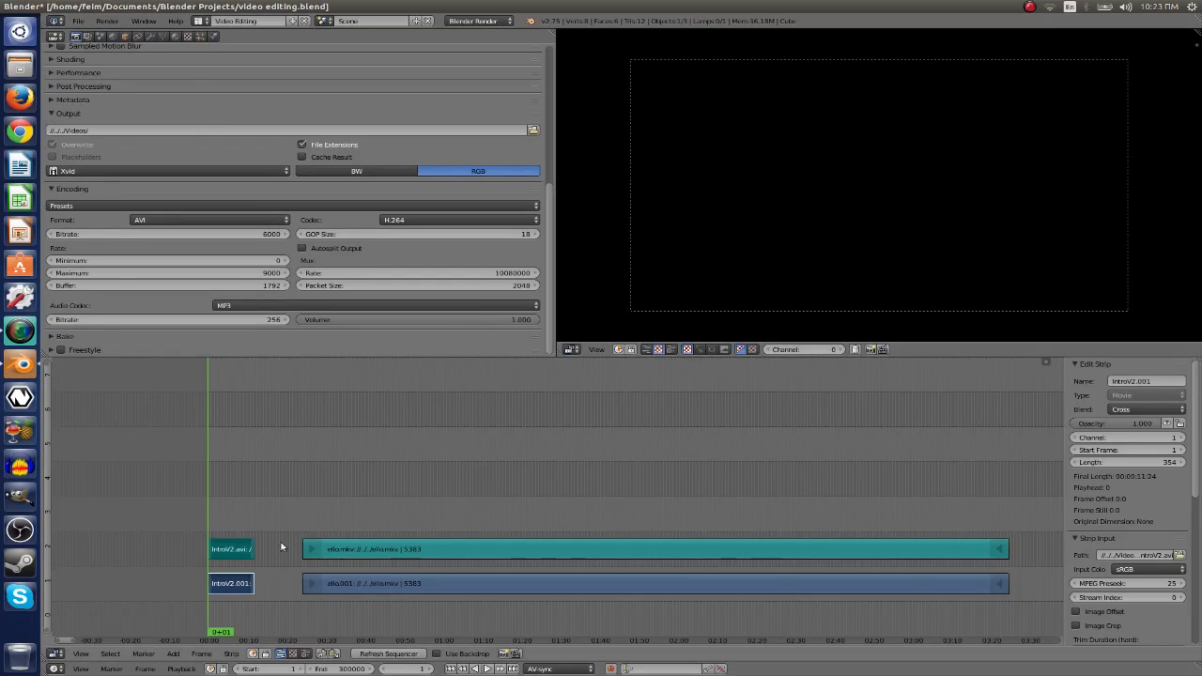
Move the ello.mkv video and sound strips to frame 355, directly after the intro strips.
{"action": "right_click", "coordinate": [472, 552]}
{"action": "key", "text": "g"}
{"action": "left_click", "coordinate": [403, 558]}
{"action": "scroll", "coordinate": [403, 555], "scroll_direction": "down", "scroll_amount": 3}
{"action": "scroll", "coordinate": [402, 553], "scroll_direction": "up", "scroll_amount": 5}
{"action": "middle_click_drag", "start_coordinate": [377, 519], "coordinate": [621, 507]}
{"action": "scroll", "coordinate": [467, 505], "scroll_direction": "up", "scroll_amount": 9}
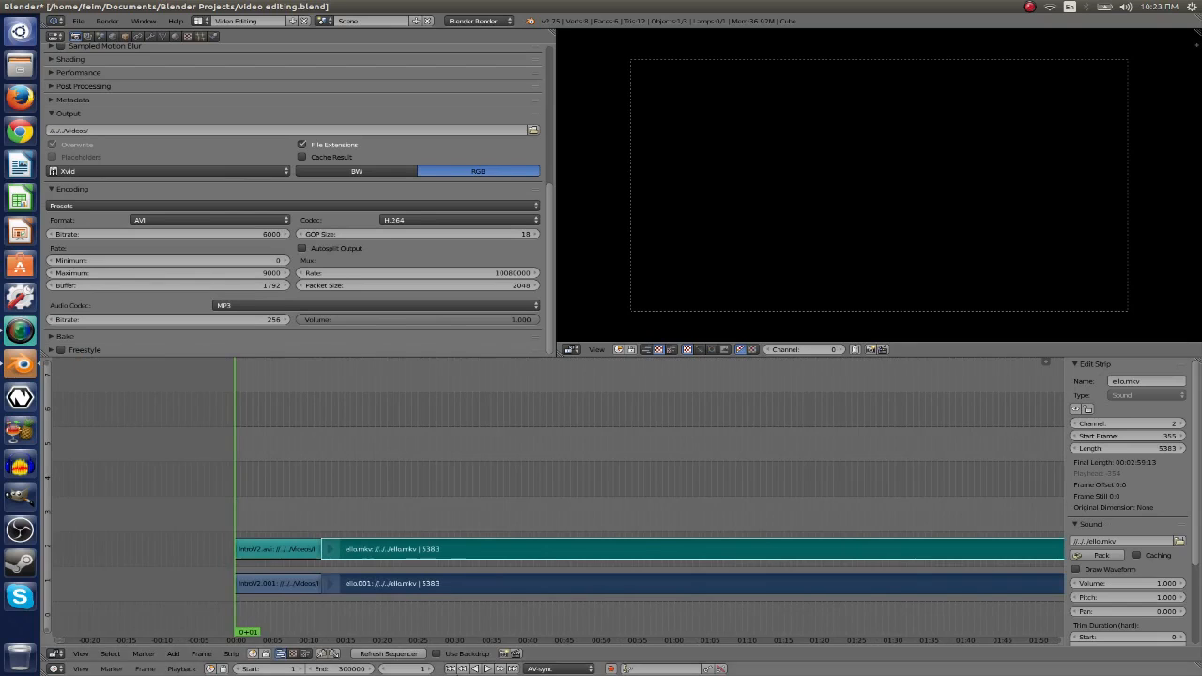
Play the sequence through the intro into the ello.mkv clip and stop playback.
{"action": "left_click", "coordinate": [487, 669]}
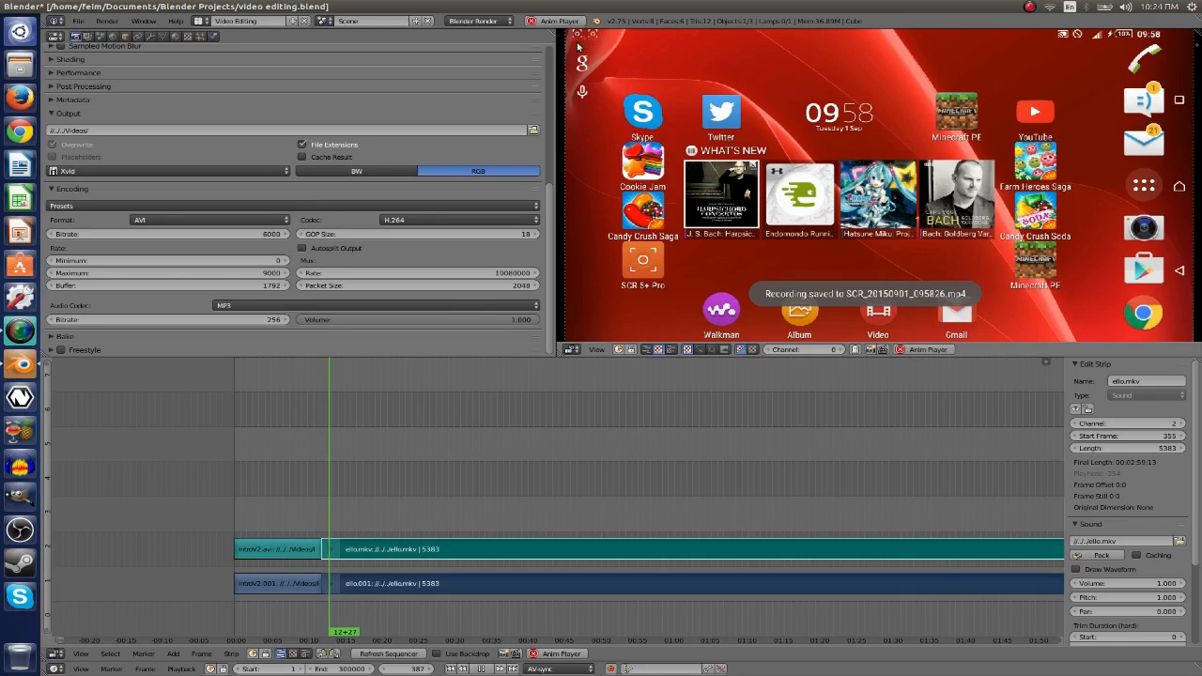
{"action": "left_click", "coordinate": [482, 668]}
{"action": "scroll", "coordinate": [548, 530], "scroll_direction": "down", "scroll_amount": 3}
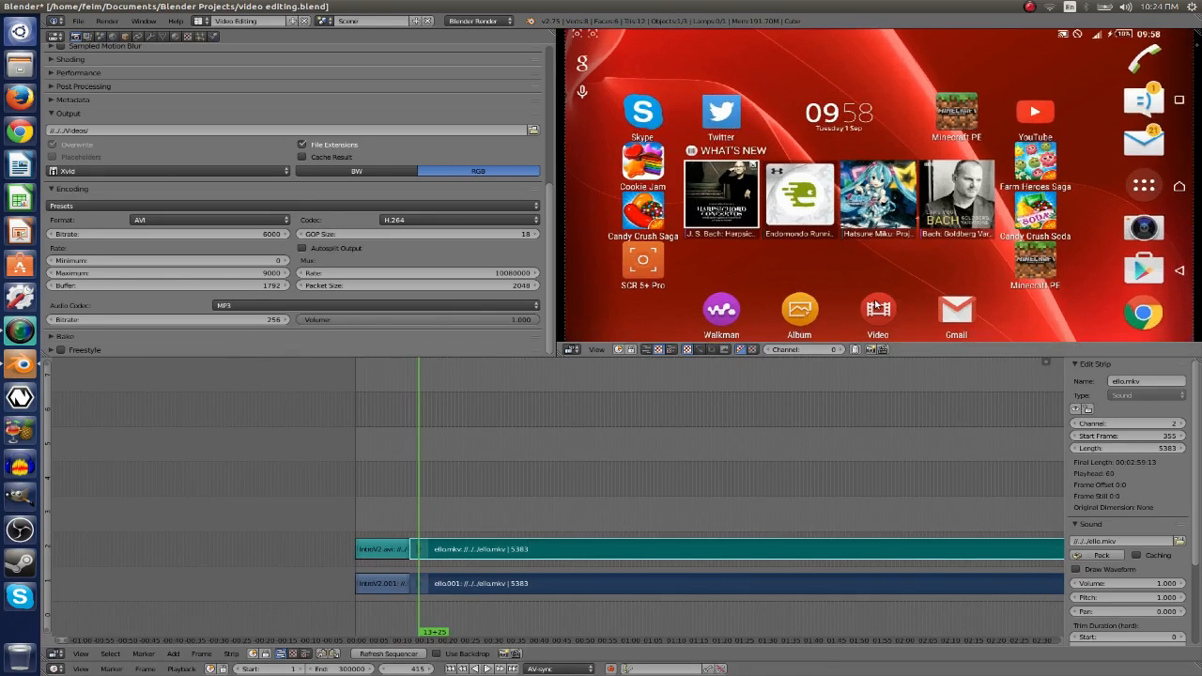
{"action": "scroll", "coordinate": [876, 306], "scroll_direction": "down", "scroll_amount": 1}
{"action": "middle_click_drag", "start_coordinate": [724, 491], "coordinate": [503, 403]}
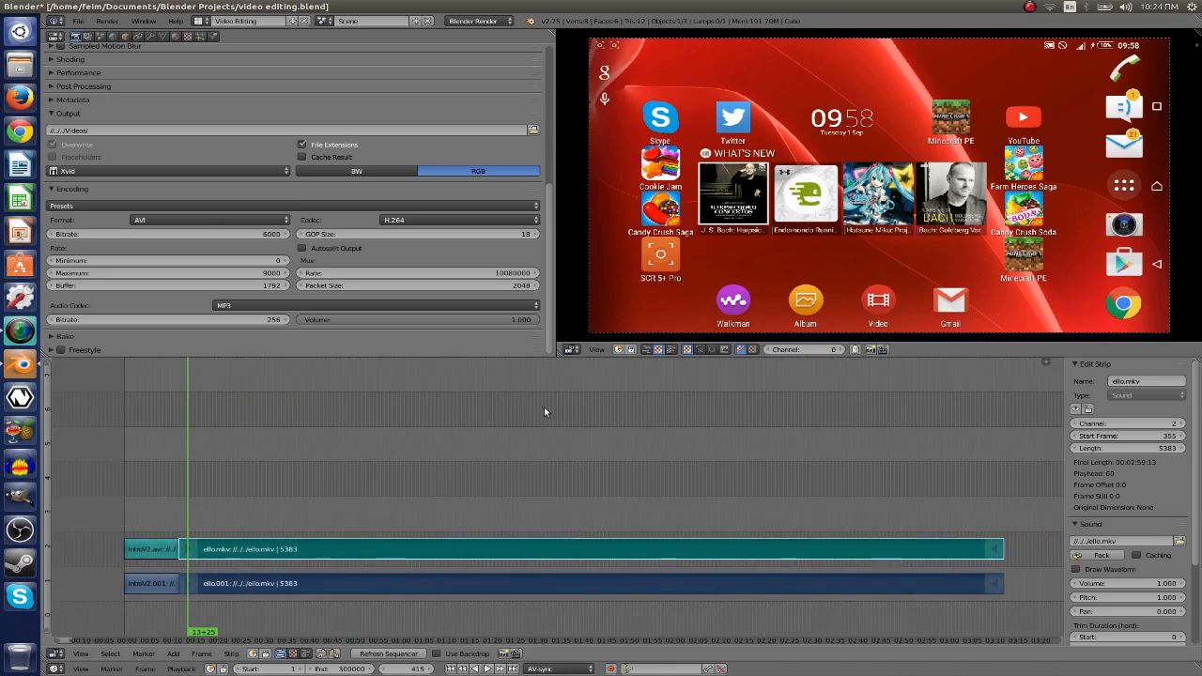
Select the ello.mkv video strip and examine its strip input and trim settings.
{"action": "right_click", "coordinate": [551, 587]}
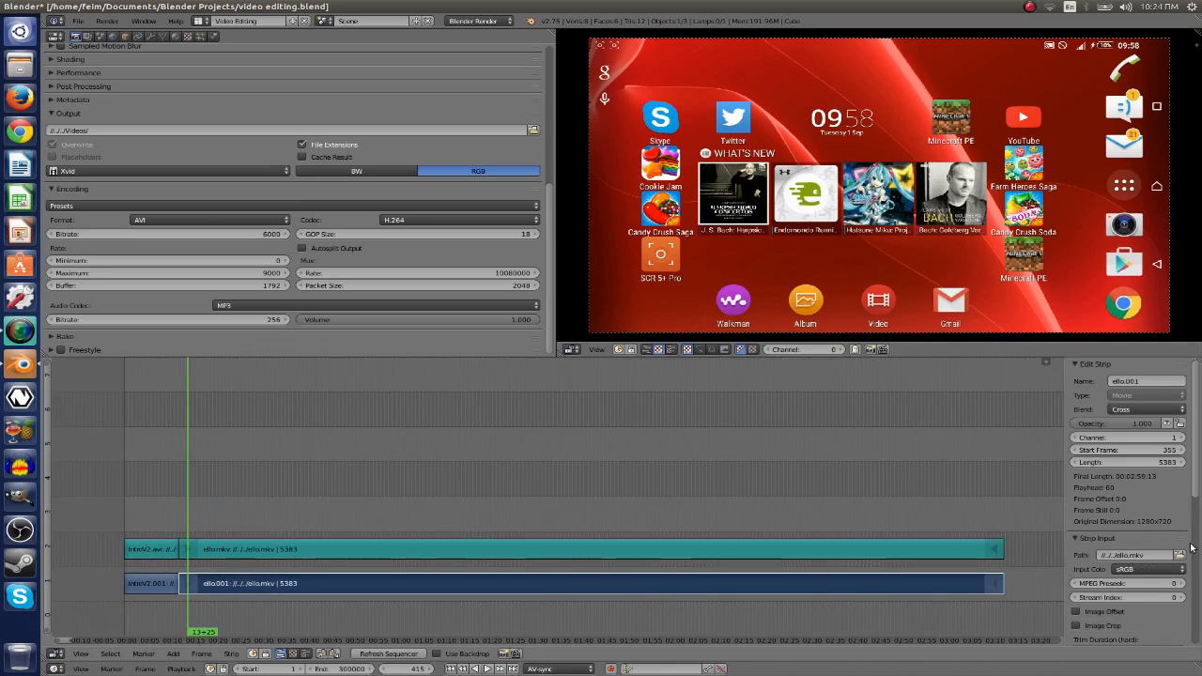
{"action": "scroll", "coordinate": [1190, 546], "scroll_direction": "down", "scroll_amount": 3}
{"action": "scroll", "coordinate": [1091, 479], "scroll_direction": "up", "scroll_amount": 3}
{"action": "scroll", "coordinate": [1109, 478], "scroll_direction": "down", "scroll_amount": 3}
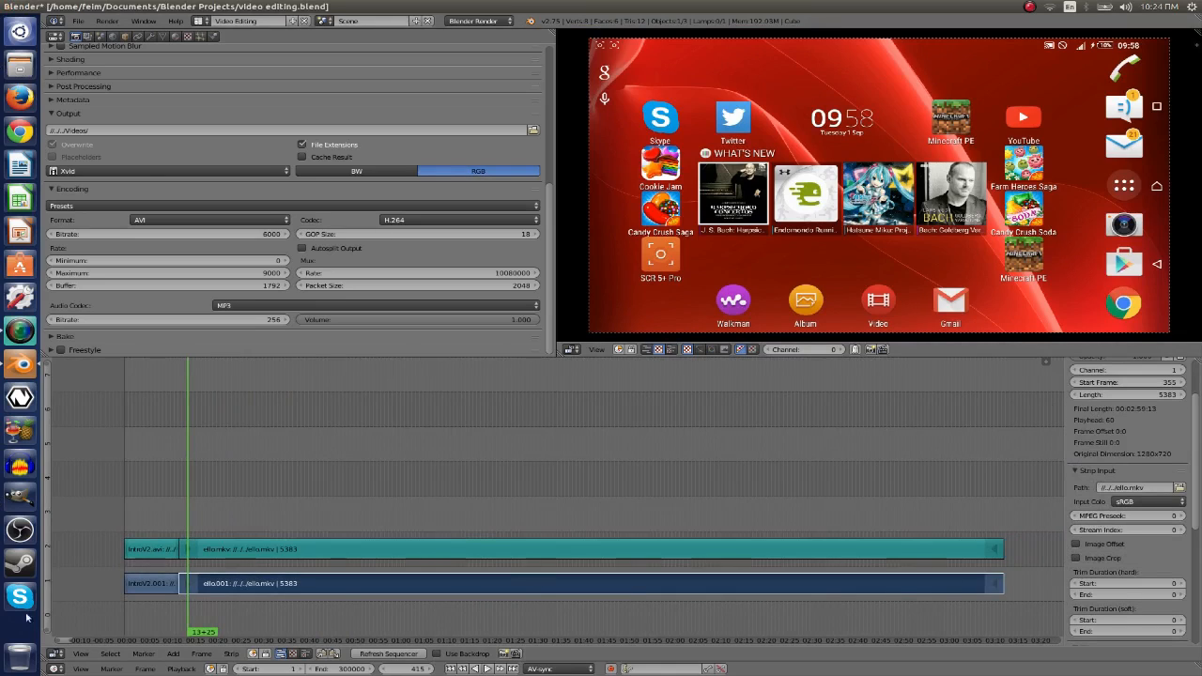
{"action": "scroll", "coordinate": [176, 166], "scroll_direction": "up", "scroll_amount": 5}
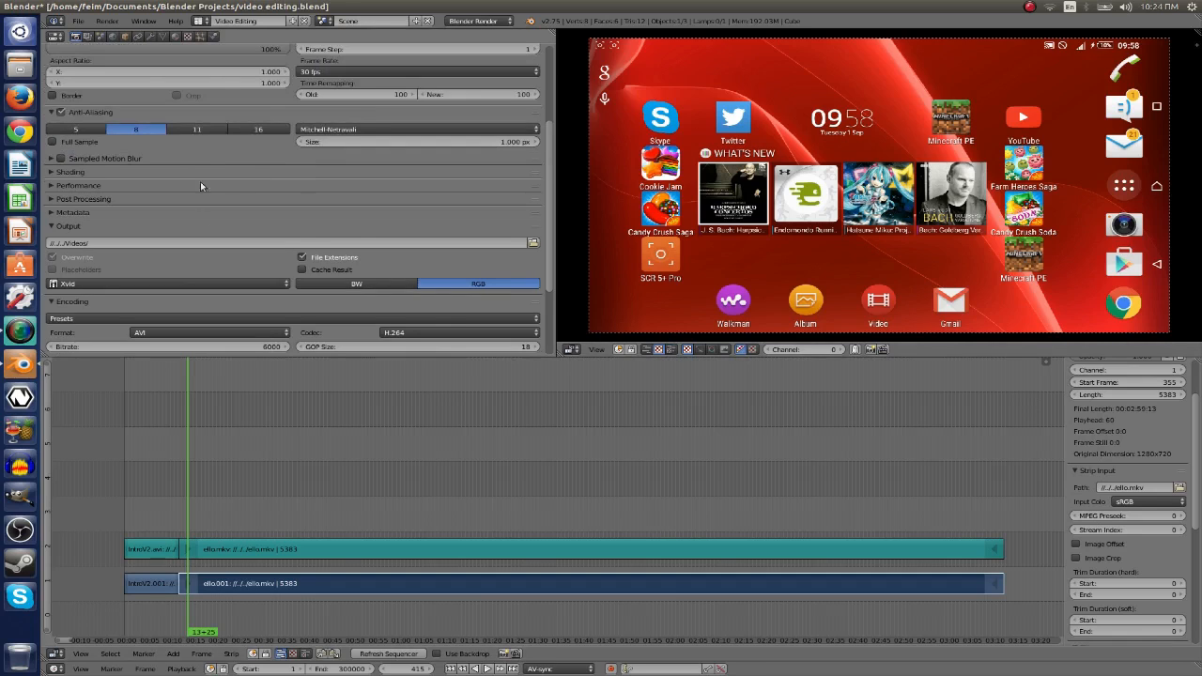
Examine the top of the render settings and the ello.mkv strip's properties, hiding and showing the strip properties repeatedly.
{"action": "scroll", "coordinate": [231, 177], "scroll_direction": "up", "scroll_amount": 6}
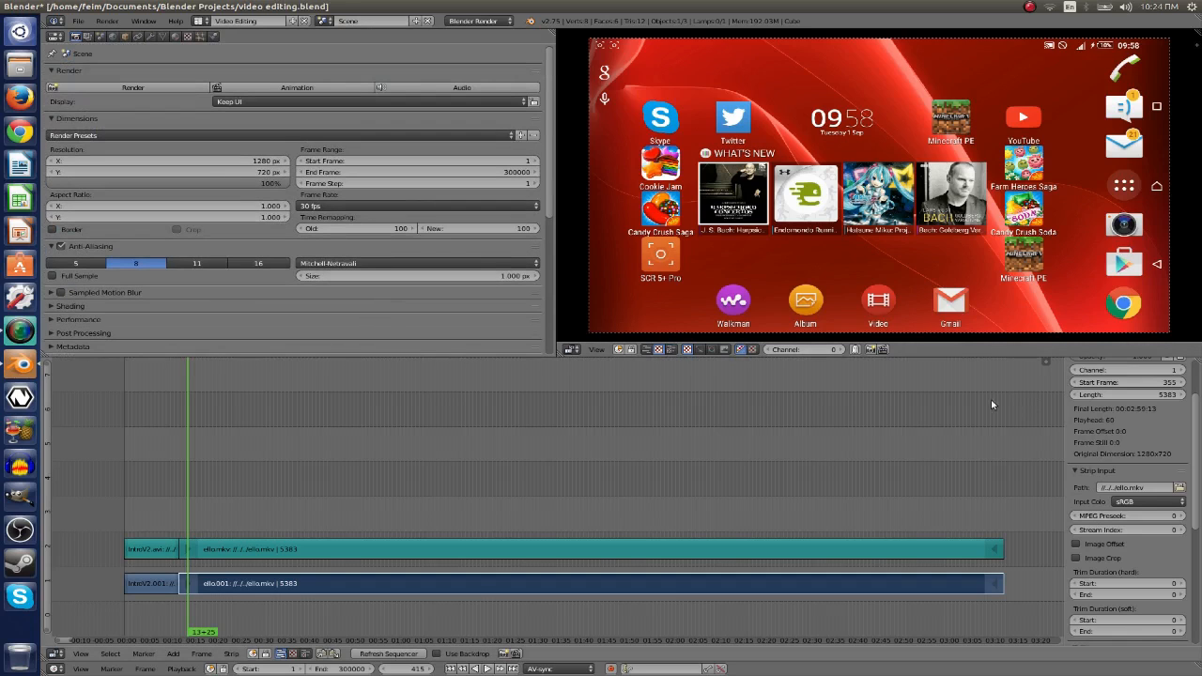
{"action": "scroll", "coordinate": [1133, 471], "scroll_direction": "up", "scroll_amount": 3}
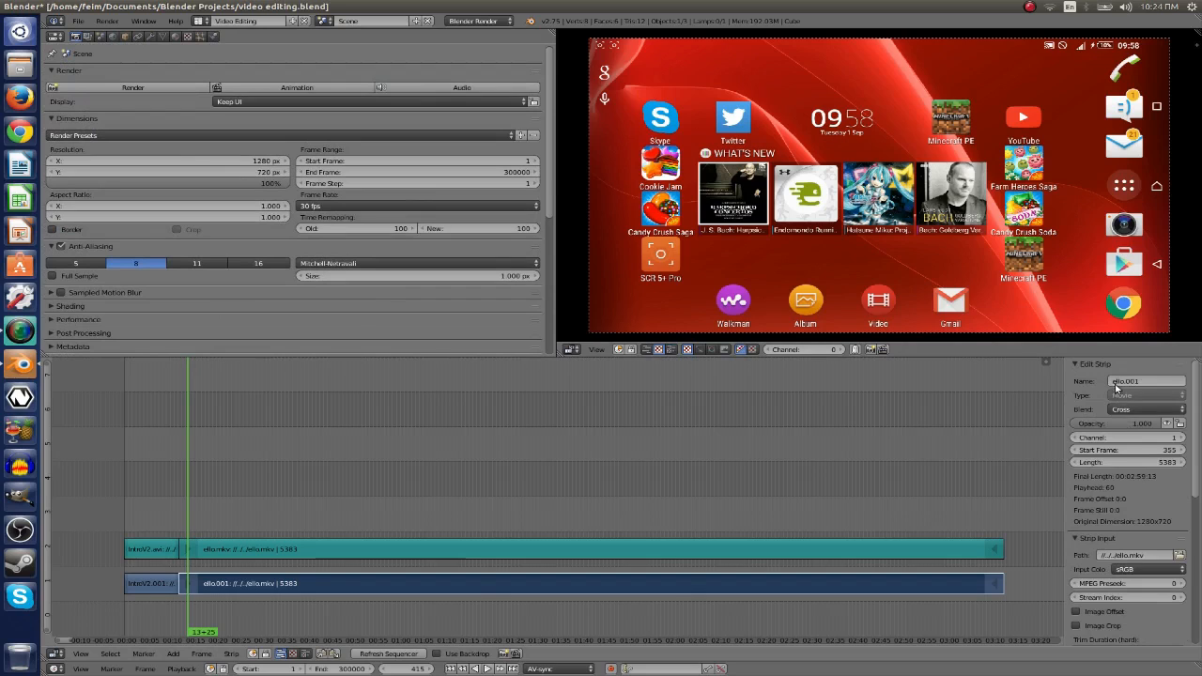
{"action": "key", "text": "n"}
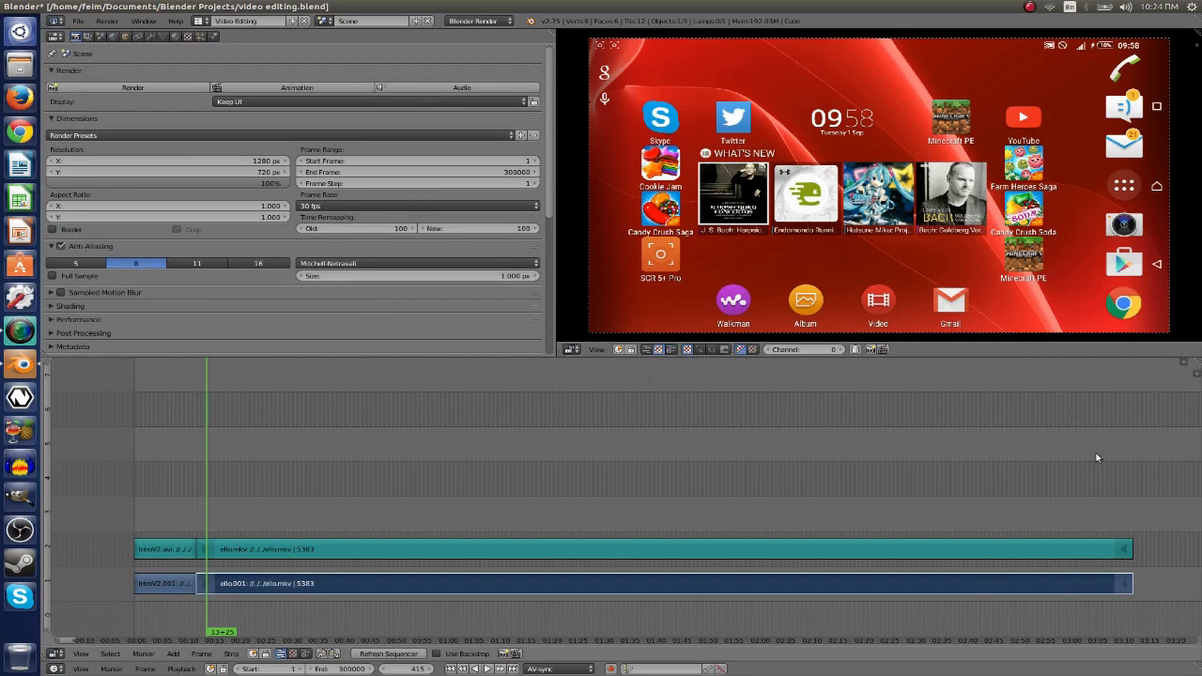
{"action": "key", "text": "n"}
{"action": "key", "text": "n"}
{"action": "key", "text": "n"}
{"action": "key", "text": "n"}
{"action": "key", "text": "n"}
{"action": "key", "text": "n"}
{"action": "right_click", "coordinate": [651, 554]}
{"action": "right_click", "coordinate": [650, 584]}
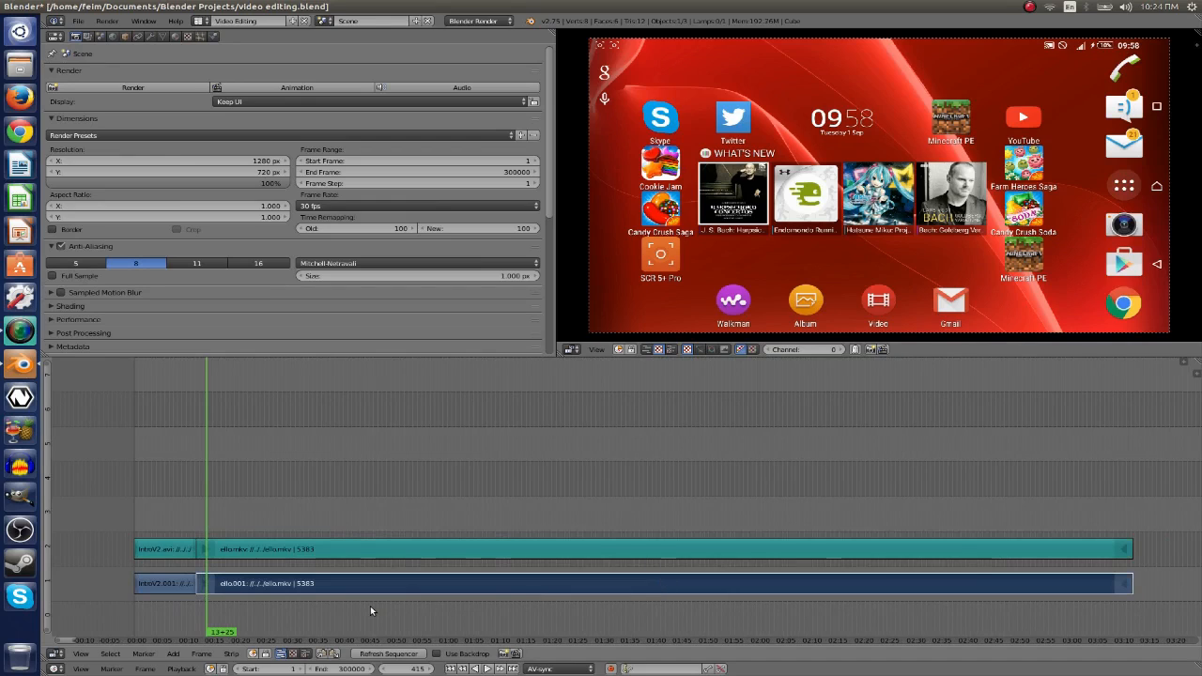
{"action": "key", "text": "g"}
{"action": "key", "text": "Escape"}
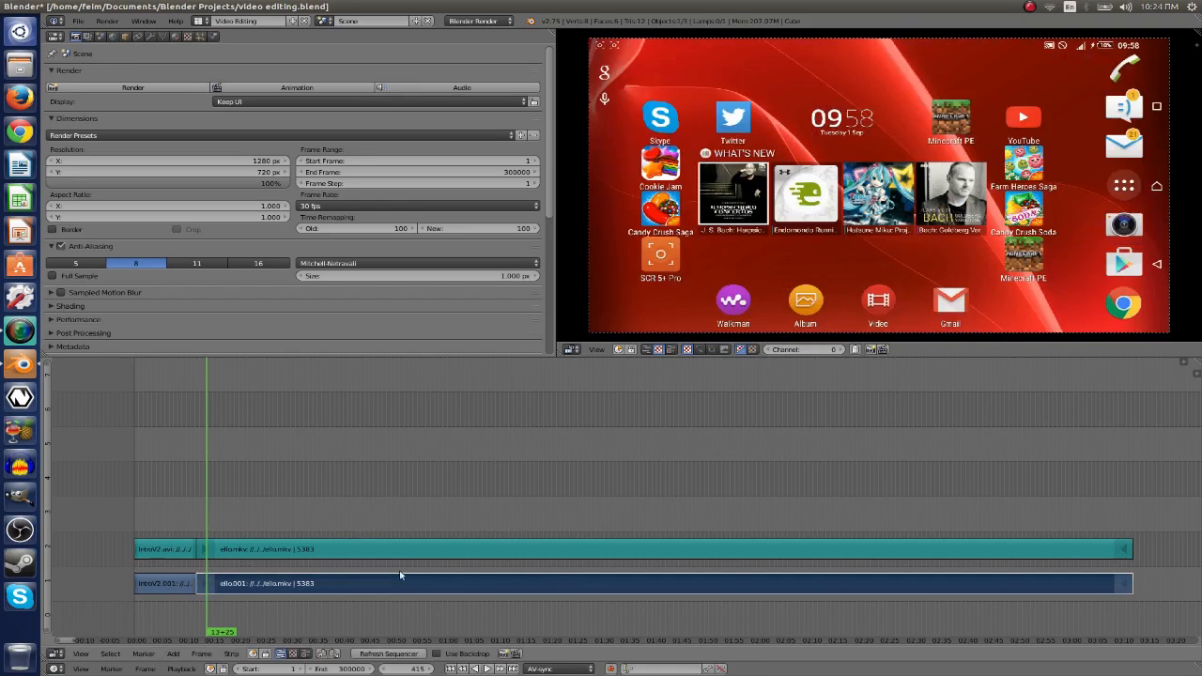
Show the ello.mkv video strip's properties and examine its MPEG preseek, trim duration, filter and color settings.
{"action": "scroll", "coordinate": [689, 517], "scroll_direction": "down", "scroll_amount": 2}
{"action": "key", "text": "n"}
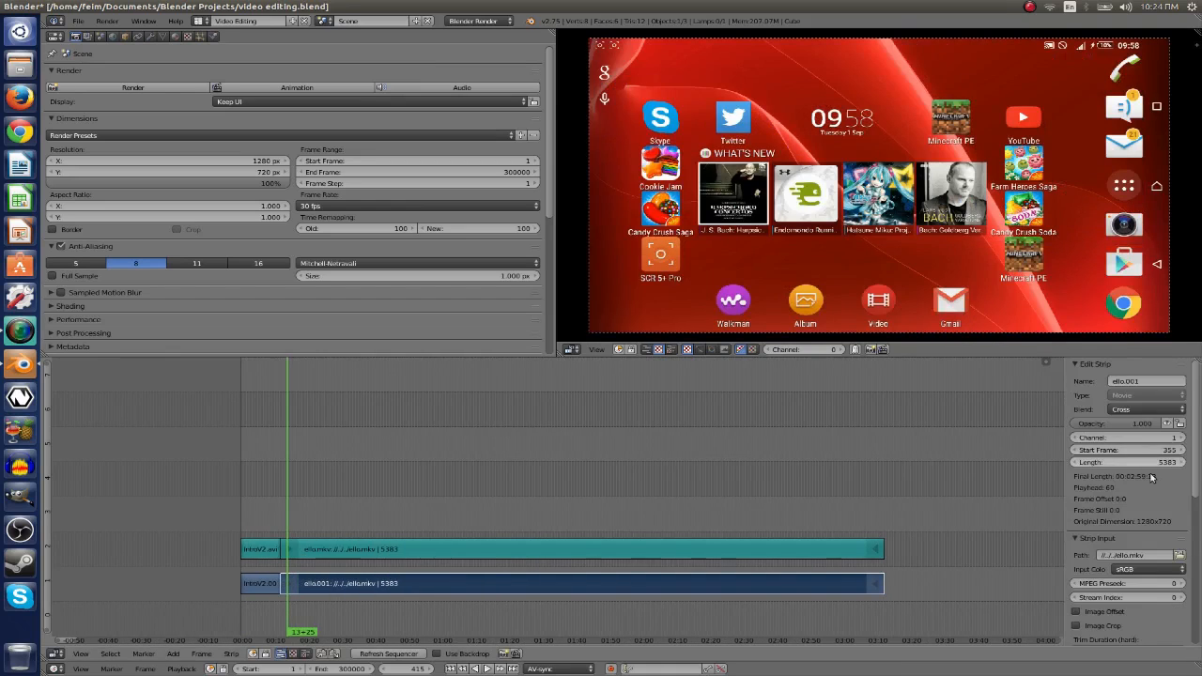
{"action": "scroll", "coordinate": [1154, 472], "scroll_direction": "down", "scroll_amount": 2}
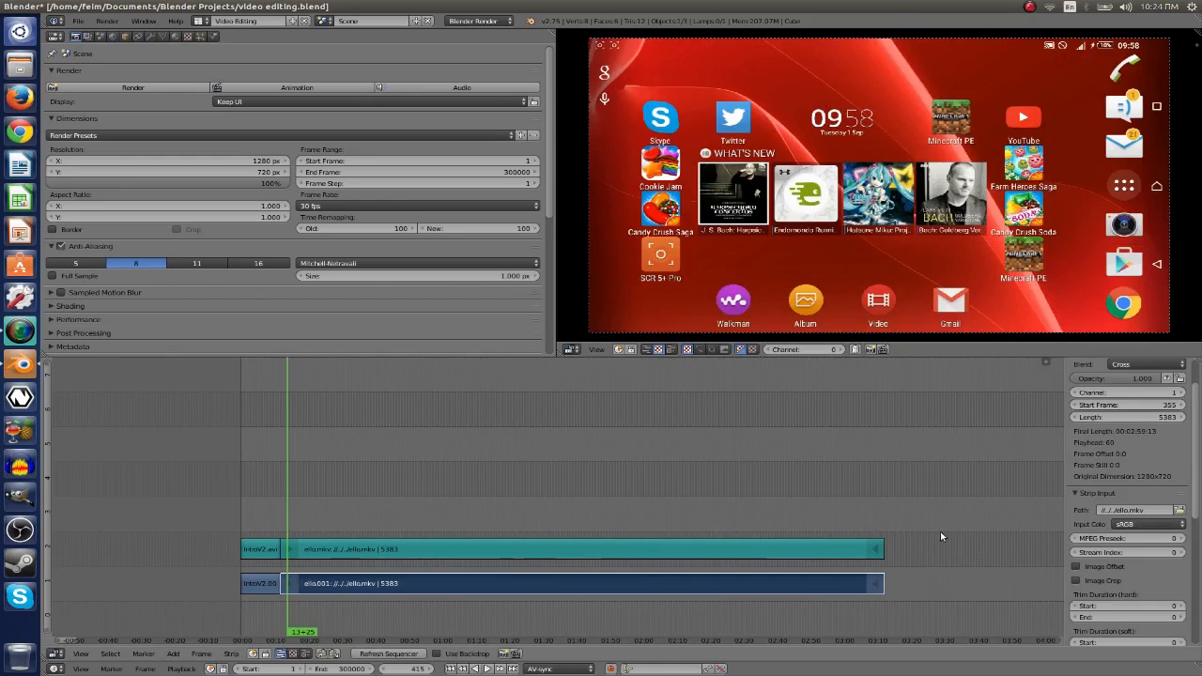
{"action": "scroll", "coordinate": [948, 543], "scroll_direction": "down", "scroll_amount": 2, "text": "ctrl"}
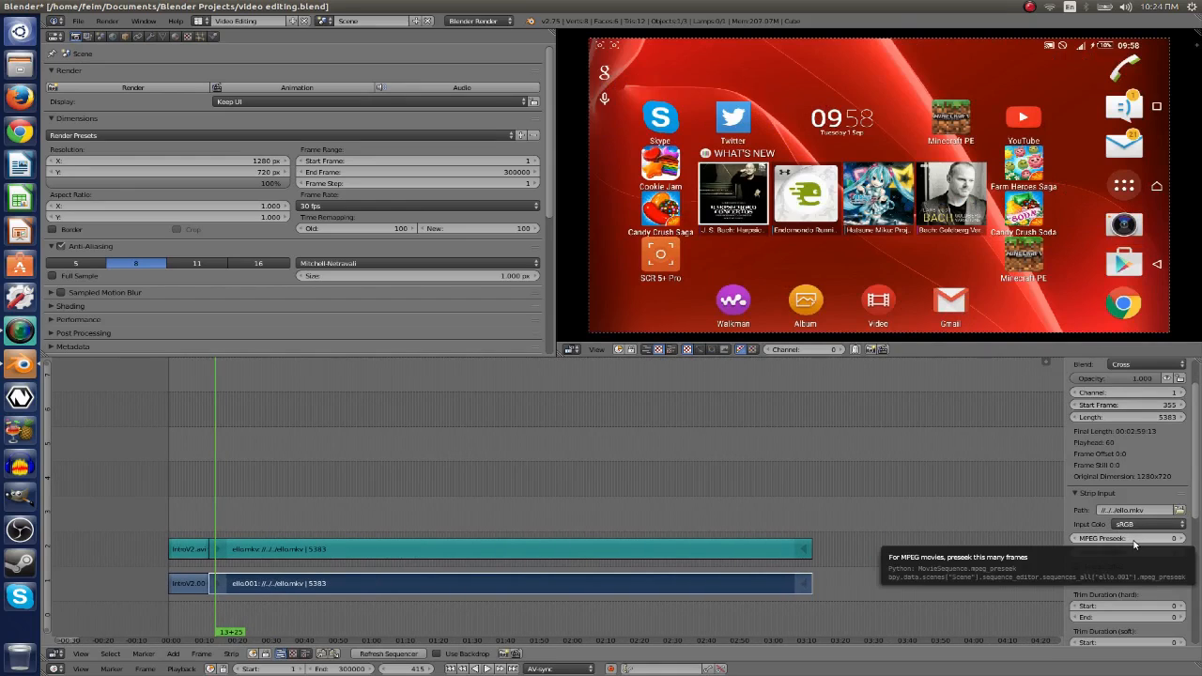
{"action": "left_click", "coordinate": [1152, 537]}
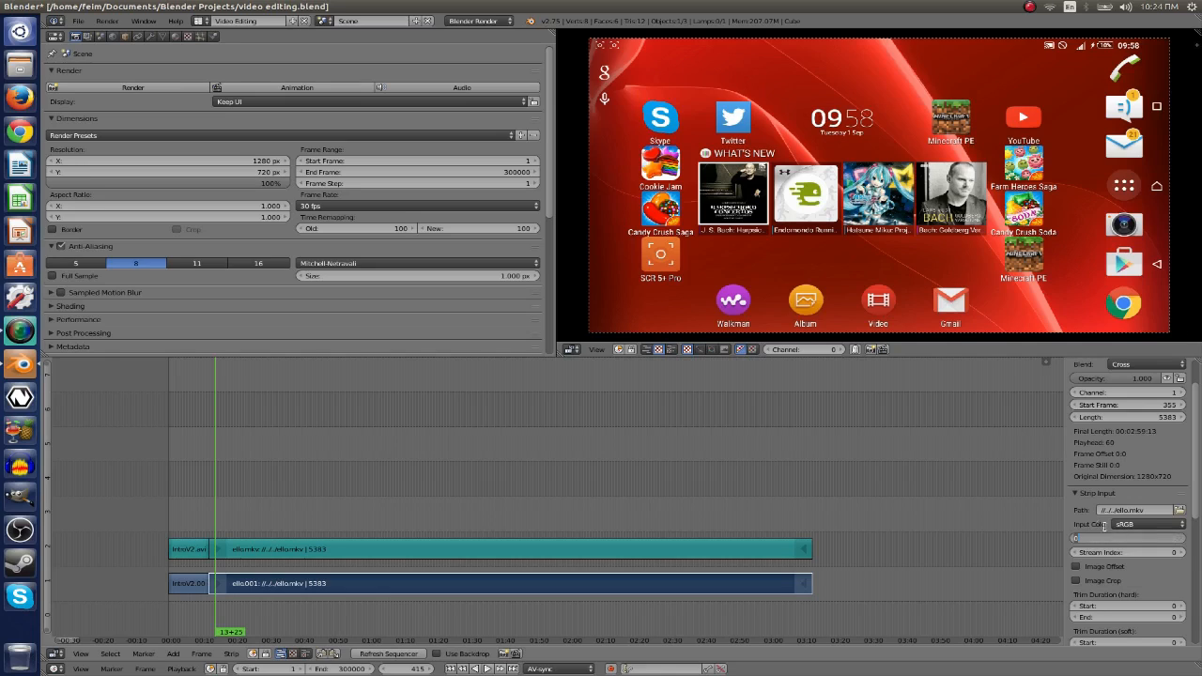
{"action": "key", "text": "Return"}
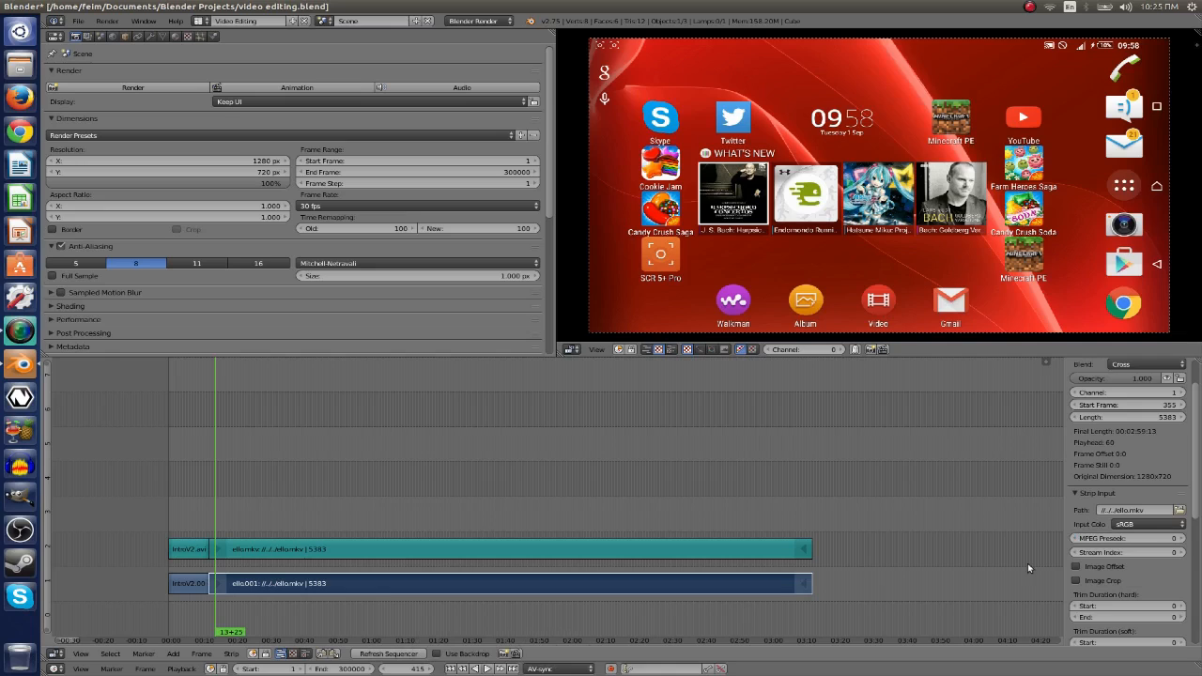
{"action": "scroll", "coordinate": [1108, 581], "scroll_direction": "down", "scroll_amount": 5}
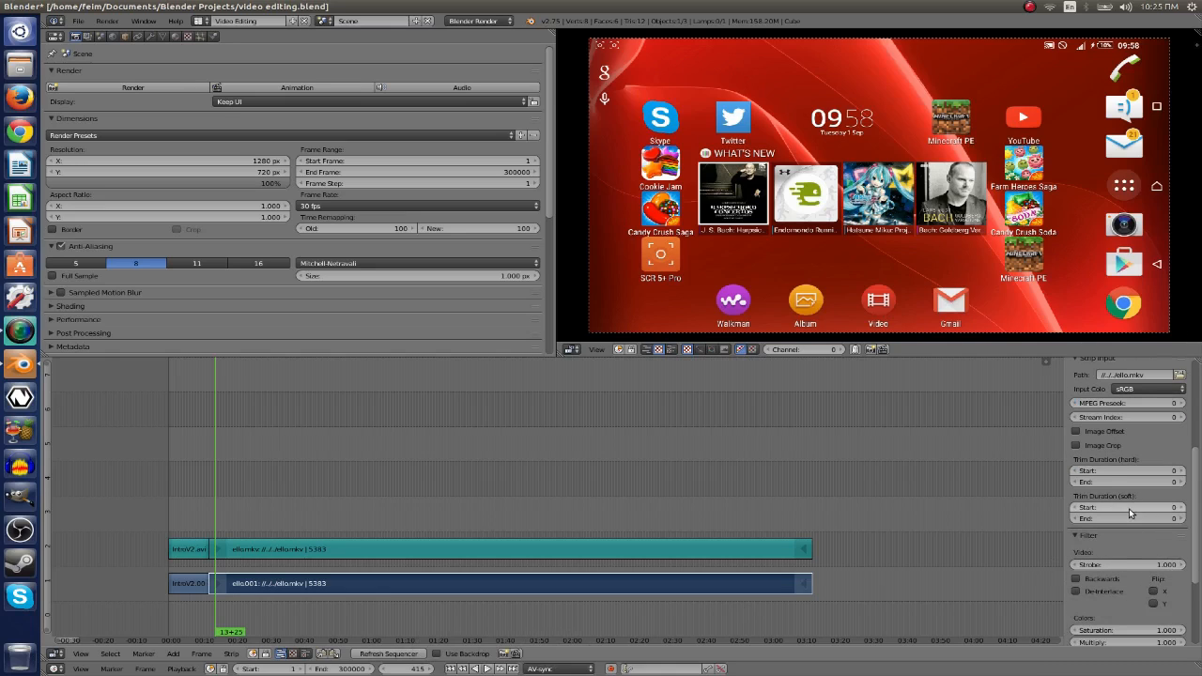
{"action": "scroll", "coordinate": [1128, 512], "scroll_direction": "down", "scroll_amount": 2}
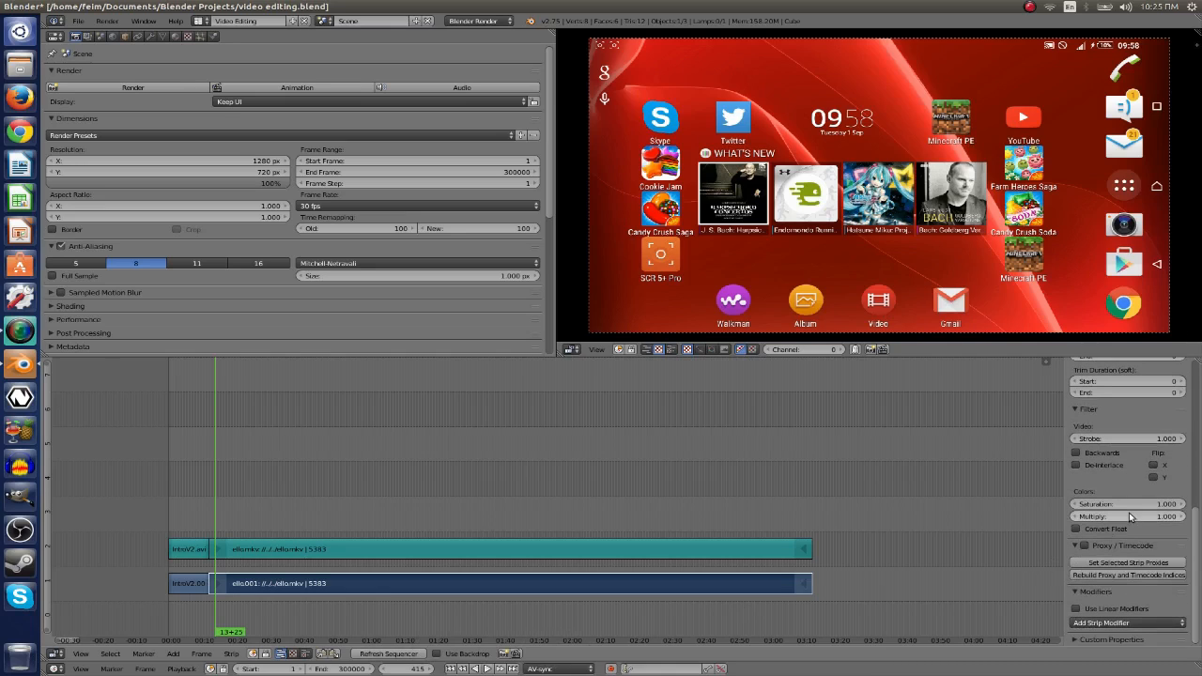
Enable Proxy / Timecode on the ello.mkv video strip, set its proxy size to 50%, and rebuild the proxy and timecode indices.
{"action": "left_click", "coordinate": [1085, 546]}
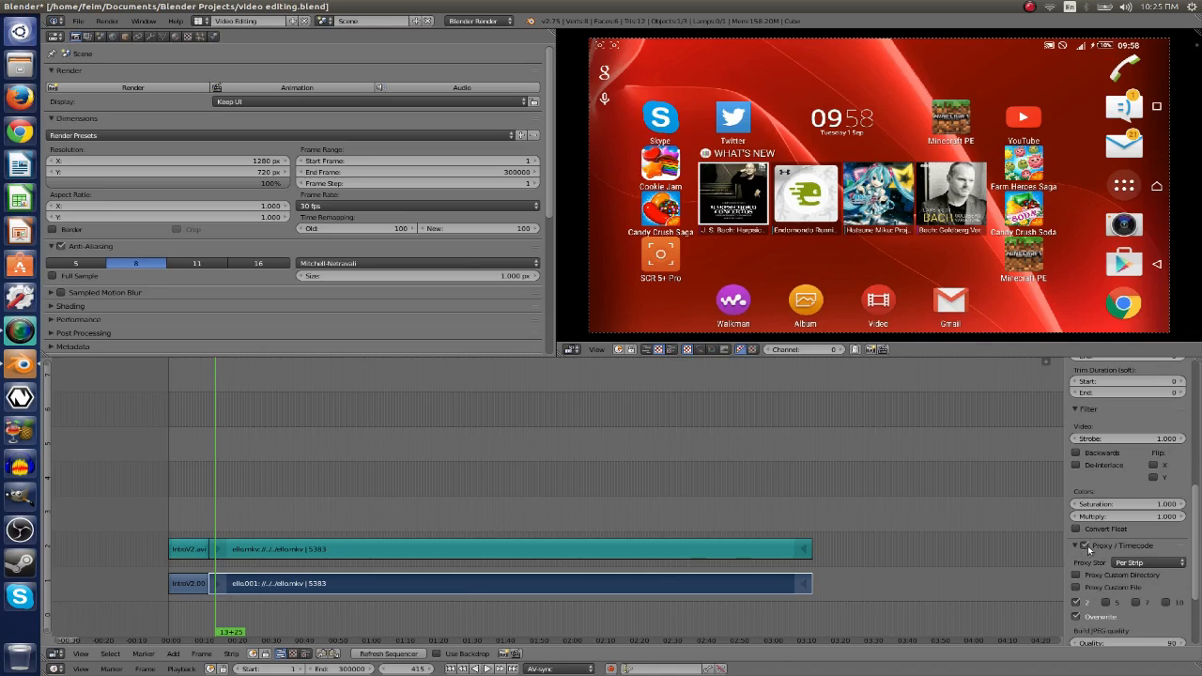
{"action": "scroll", "coordinate": [1123, 568], "scroll_direction": "down", "scroll_amount": 3}
{"action": "left_click", "coordinate": [1100, 563]}
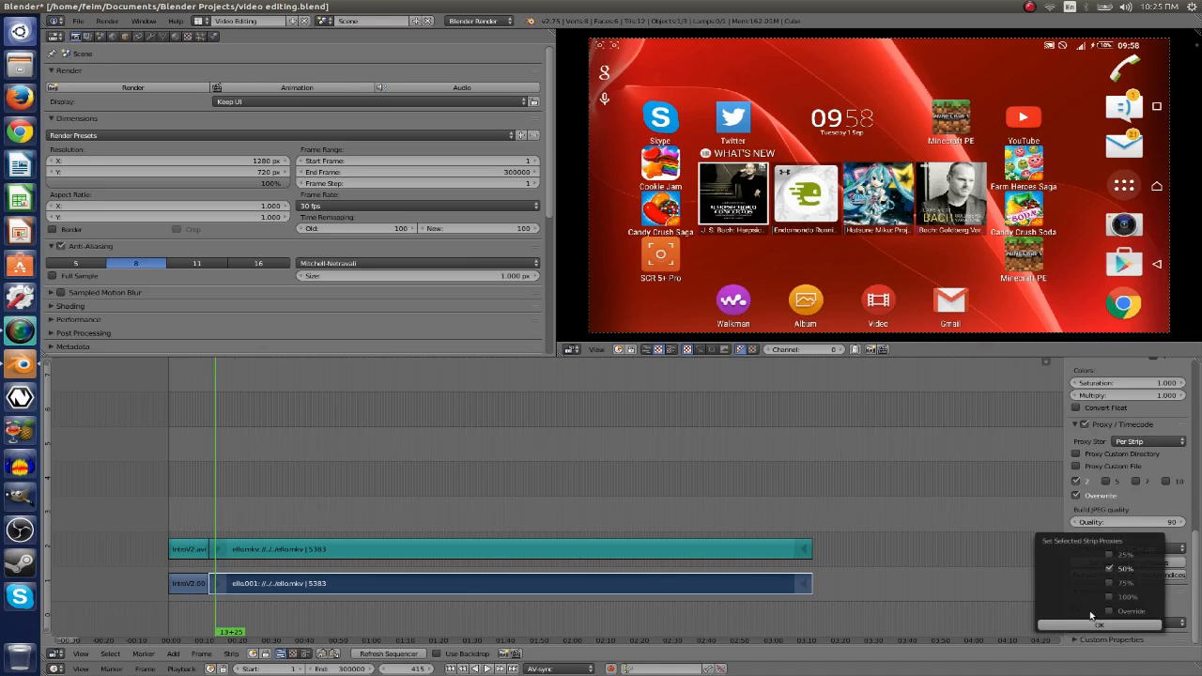
{"action": "left_click", "coordinate": [1093, 623]}
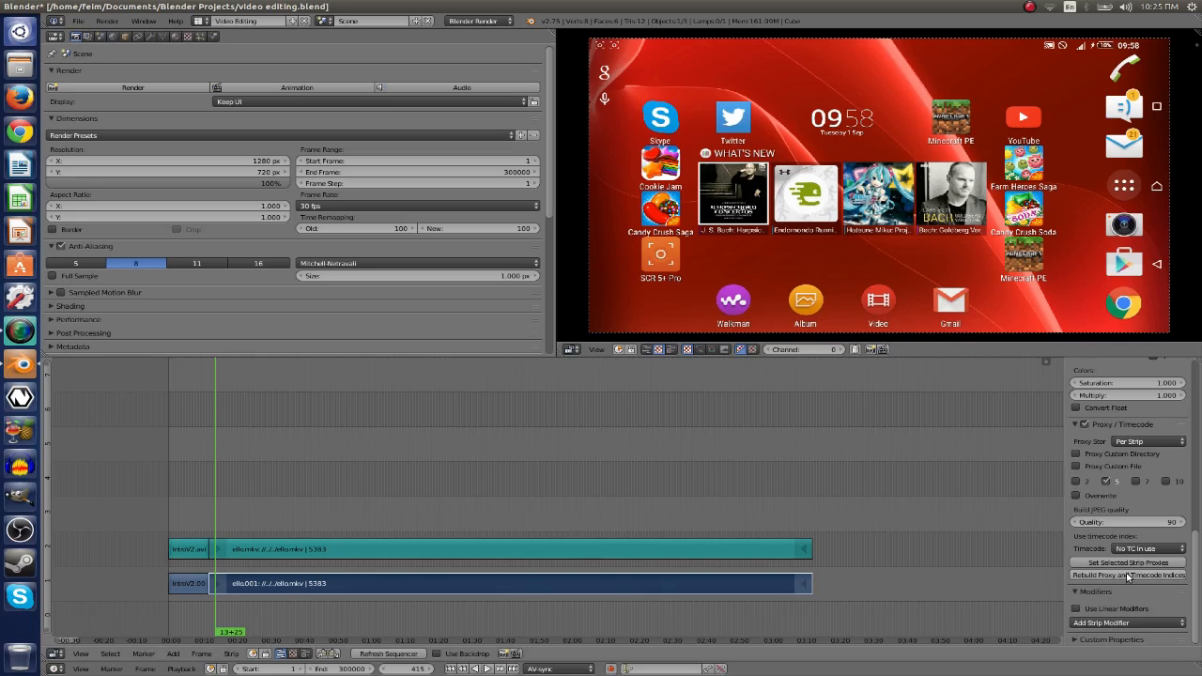
{"action": "left_click", "coordinate": [1174, 574]}
Select the ello.mkv sound strip and enable waveform drawing for it.
{"action": "middle_click_drag", "start_coordinate": [422, 493], "coordinate": [638, 490]}
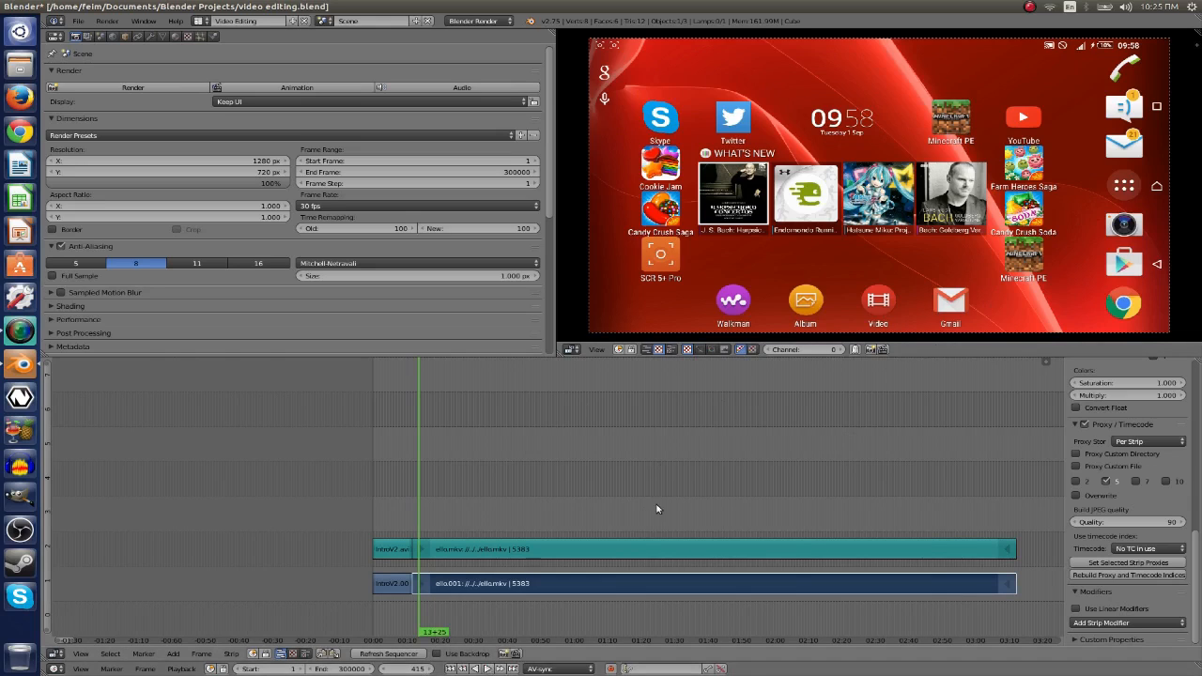
{"action": "right_click", "coordinate": [636, 554]}
{"action": "scroll", "coordinate": [1039, 494], "scroll_direction": "up", "scroll_amount": 9}
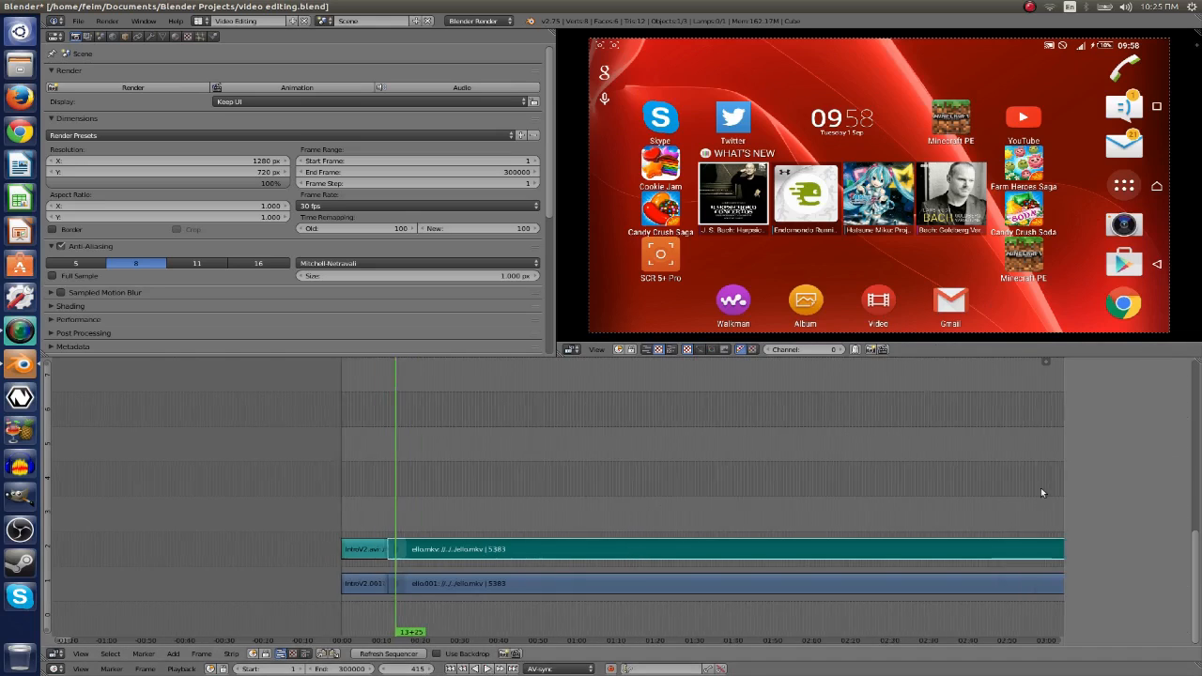
{"action": "scroll", "coordinate": [1105, 493], "scroll_direction": "up", "scroll_amount": 5}
{"action": "scroll", "coordinate": [1104, 490], "scroll_direction": "up", "scroll_amount": 10}
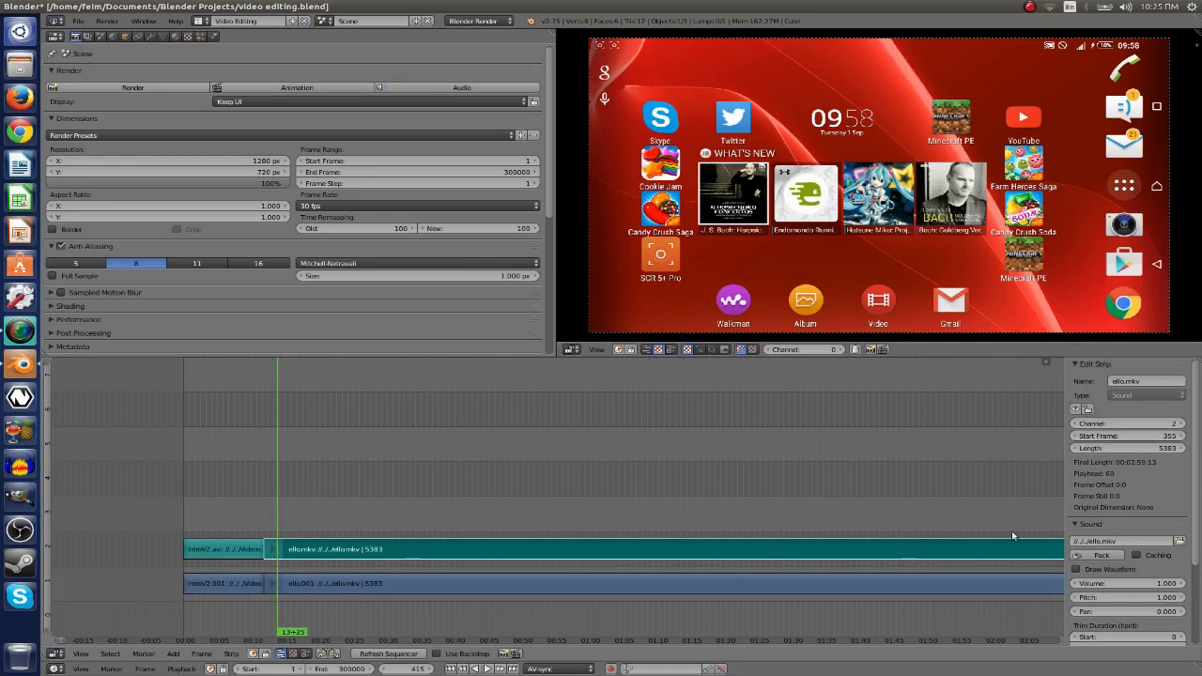
{"action": "left_click", "coordinate": [1076, 570]}
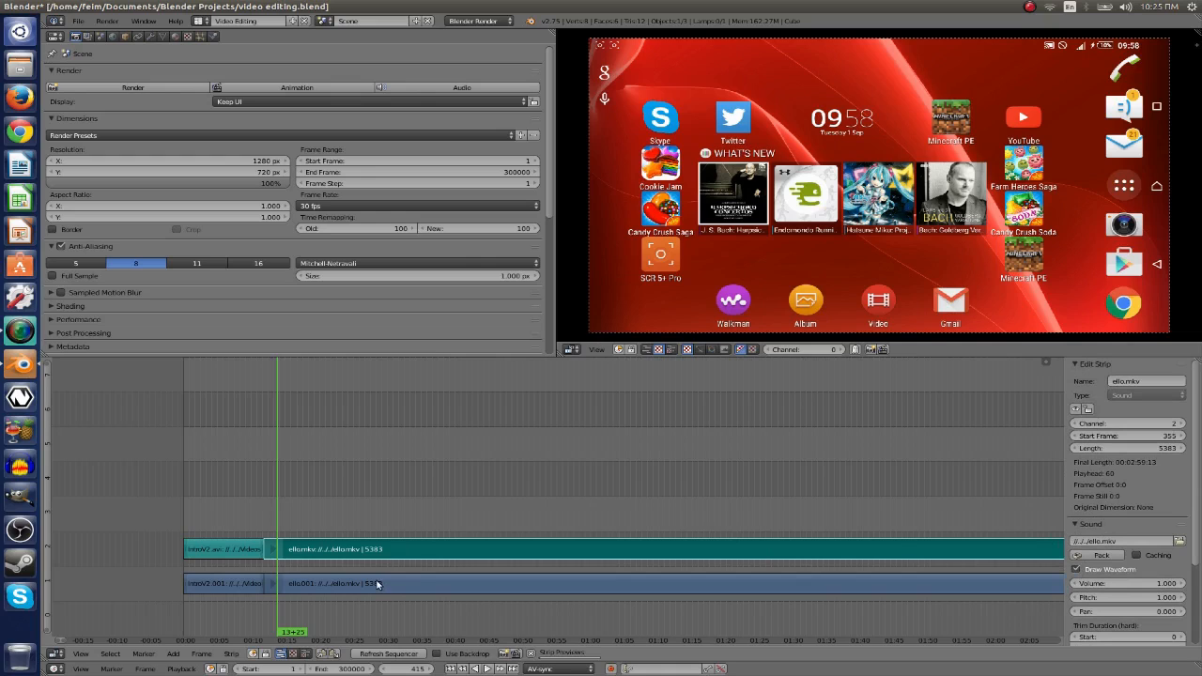
Examine the waveform of the ello.mkv sound strip at different zoom levels along its full length.
{"action": "scroll", "coordinate": [444, 569], "scroll_direction": "up", "scroll_amount": 3}
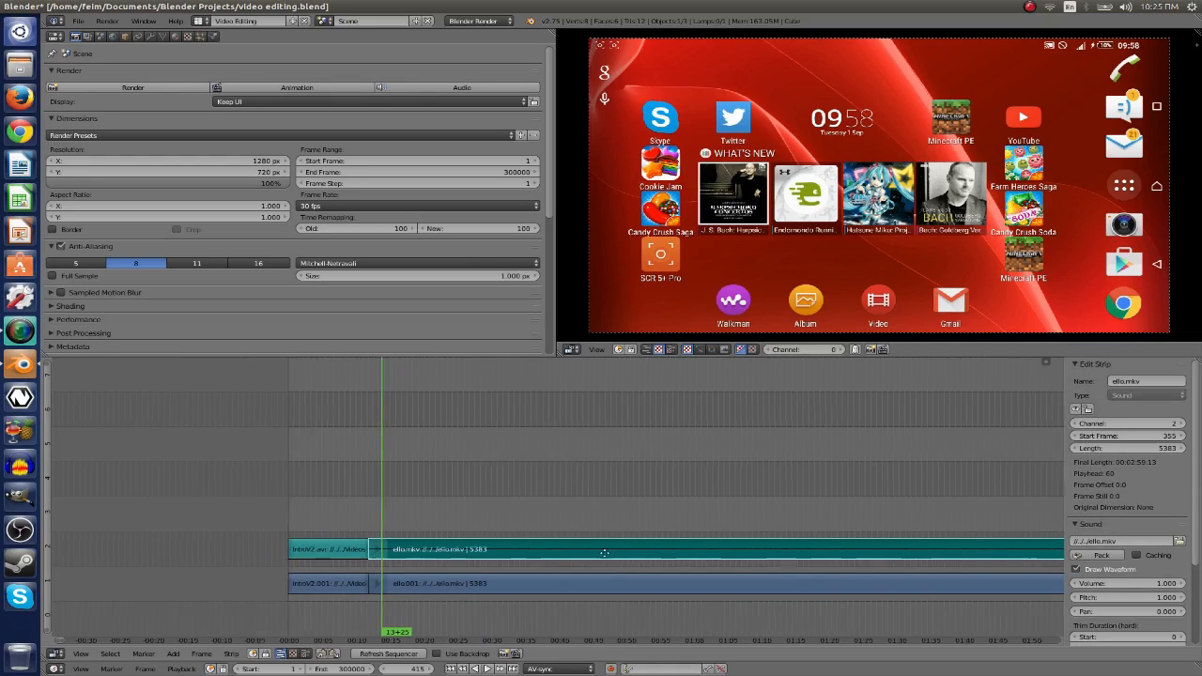
{"action": "scroll", "coordinate": [474, 558], "scroll_direction": "up", "scroll_amount": 4}
{"action": "scroll", "coordinate": [368, 552], "scroll_direction": "up", "scroll_amount": 2}
{"action": "scroll", "coordinate": [519, 535], "scroll_direction": "down", "scroll_amount": 3}
{"action": "scroll", "coordinate": [519, 535], "scroll_direction": "down", "scroll_amount": 5}
{"action": "scroll", "coordinate": [609, 524], "scroll_direction": "up", "scroll_amount": 1}
{"action": "scroll", "coordinate": [609, 524], "scroll_direction": "down", "scroll_amount": 5, "text": "ctrl"}
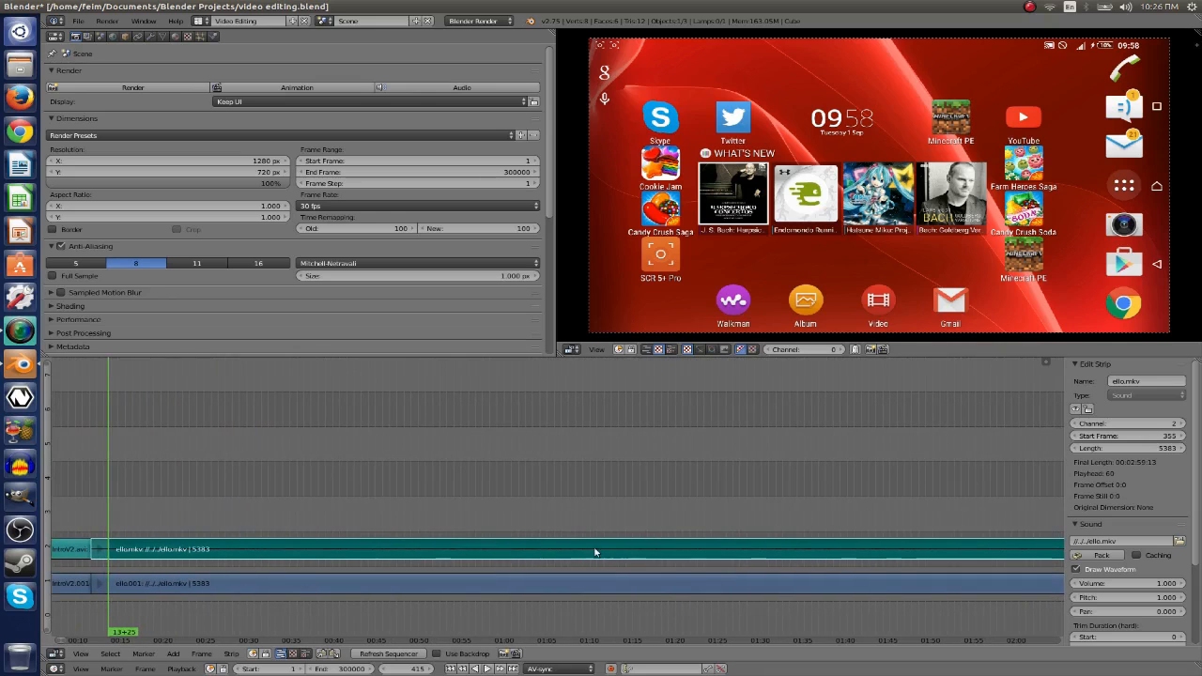
{"action": "scroll", "coordinate": [648, 481], "scroll_direction": "down", "scroll_amount": 5}
{"action": "scroll", "coordinate": [681, 492], "scroll_direction": "down", "scroll_amount": 2, "text": "ctrl"}
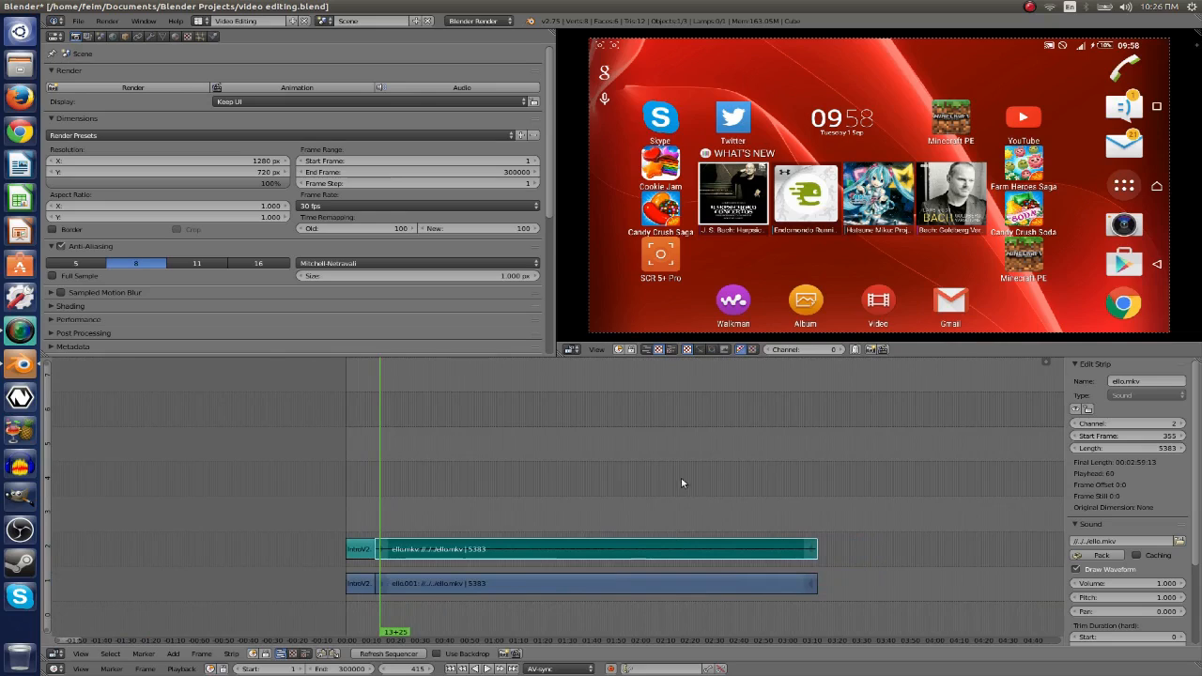
{"action": "scroll", "coordinate": [575, 556], "scroll_direction": "up", "scroll_amount": 3}
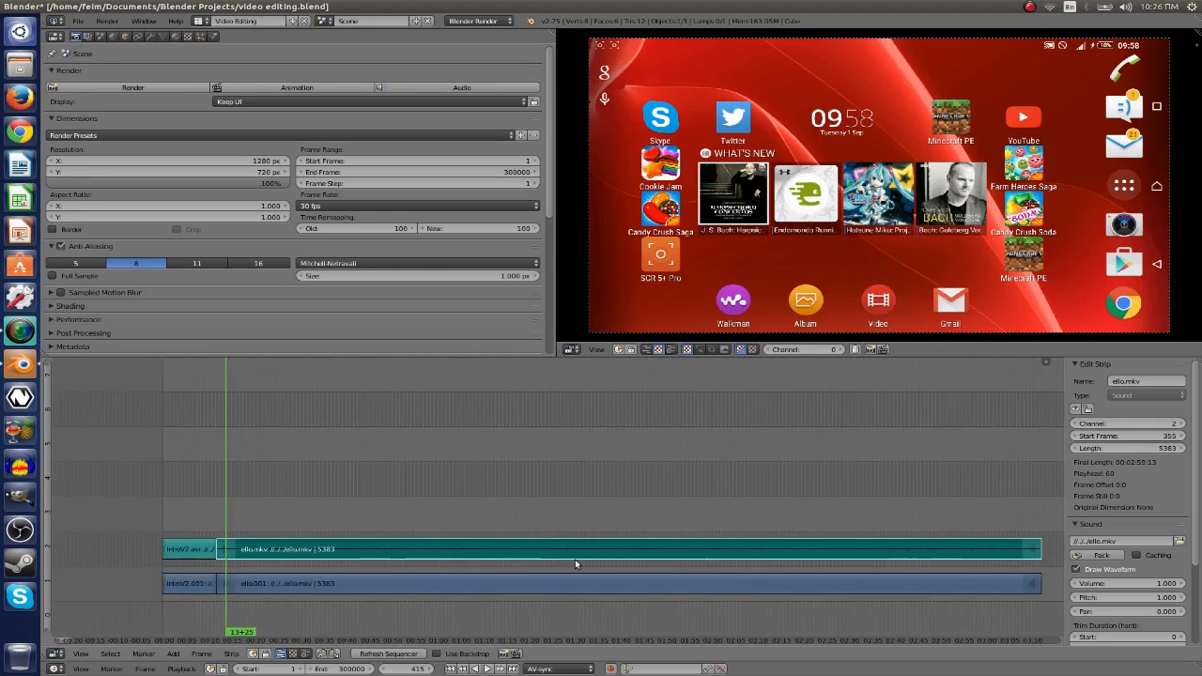
Replace the ello.mkv sound strip with popme.wav from the home folder, added as a sound strip at frame 415 on channel 2.
{"action": "key", "text": "x"}
{"action": "left_click", "coordinate": [522, 542]}
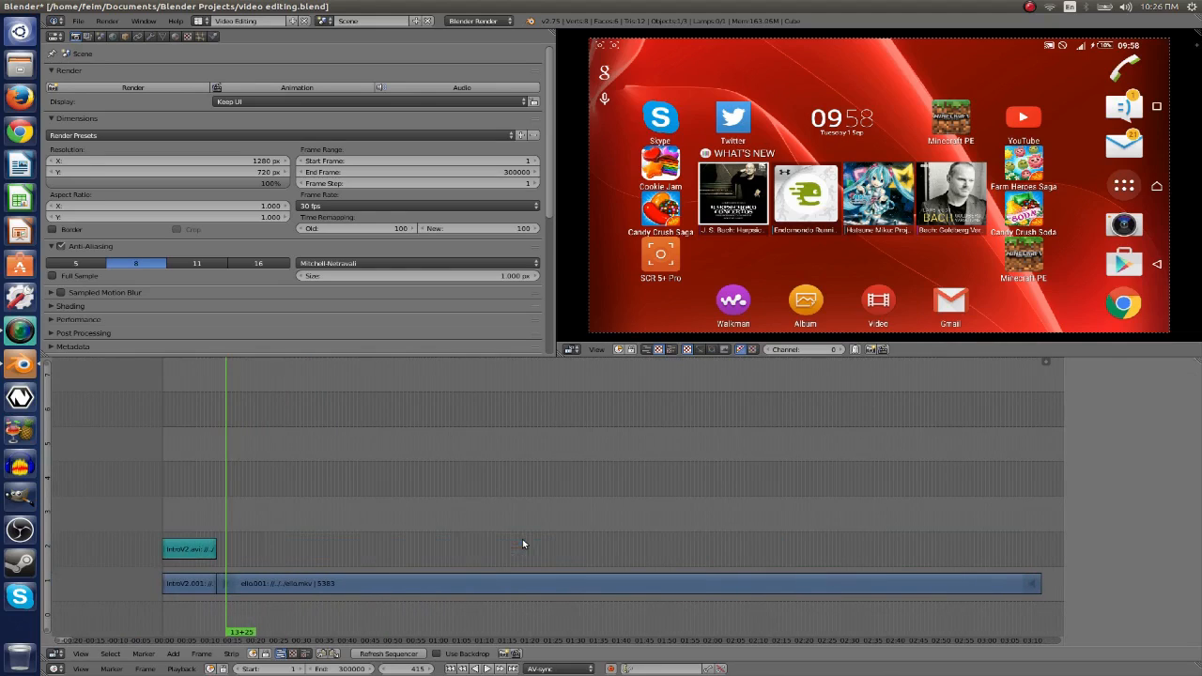
{"action": "left_click", "coordinate": [178, 653]}
{"action": "left_click", "coordinate": [192, 588]}
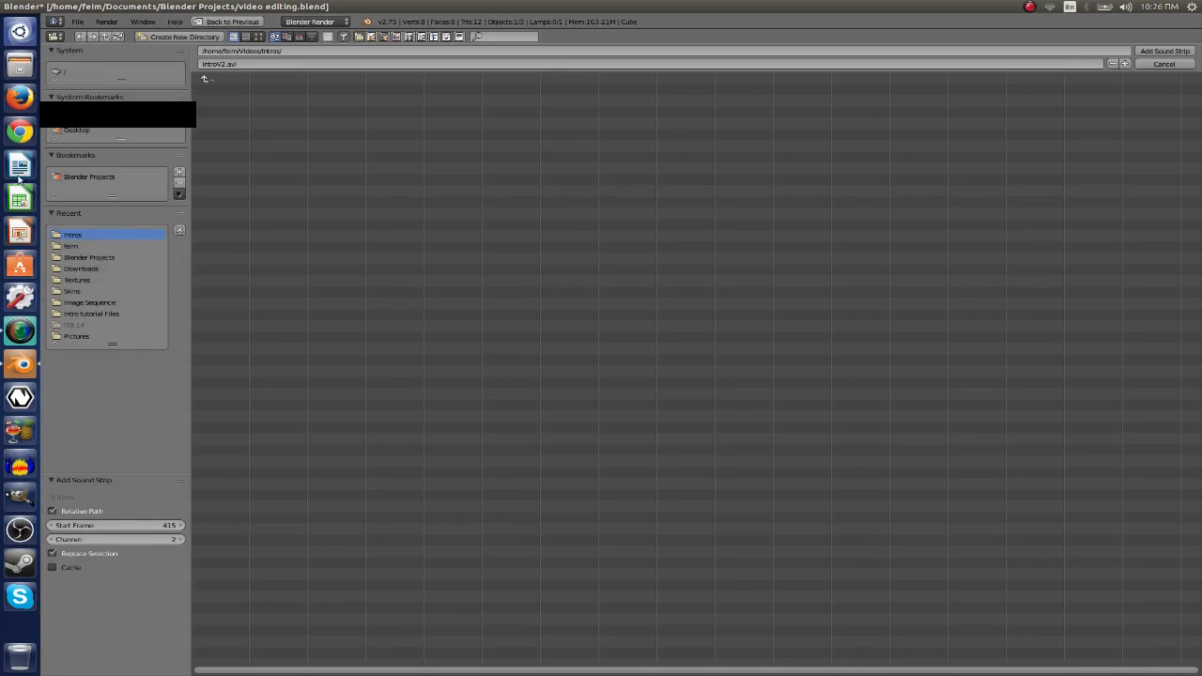
{"action": "left_click", "coordinate": [70, 246]}
{"action": "left_click", "coordinate": [229, 213]}
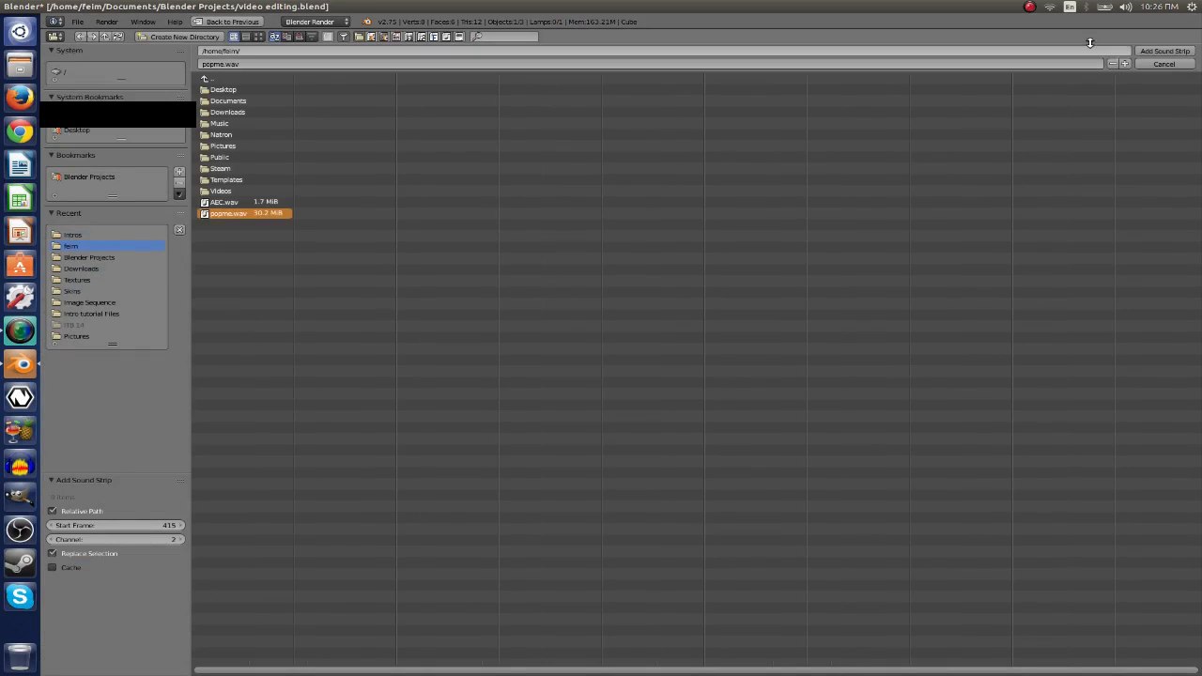
{"action": "left_click", "coordinate": [1164, 51]}
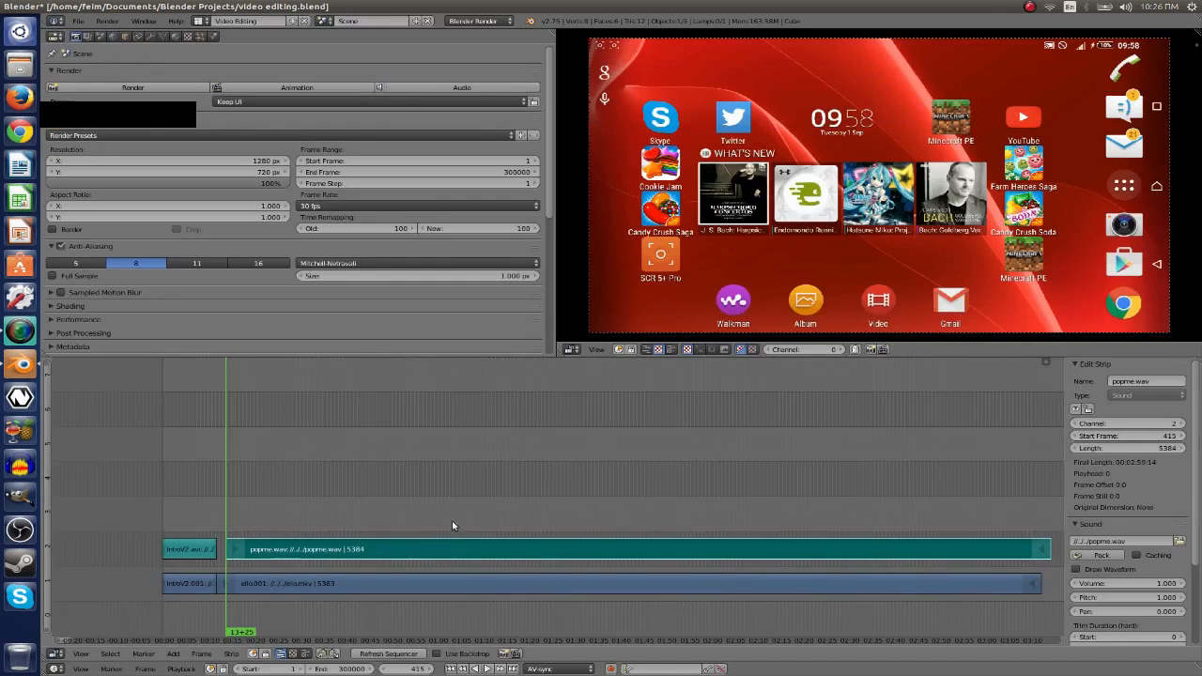
Move the popme.wav sound strip to frame 355, directly after the intro sound strip.
{"action": "scroll", "coordinate": [624, 531], "scroll_direction": "down", "scroll_amount": 3}
{"action": "key", "text": "g"}
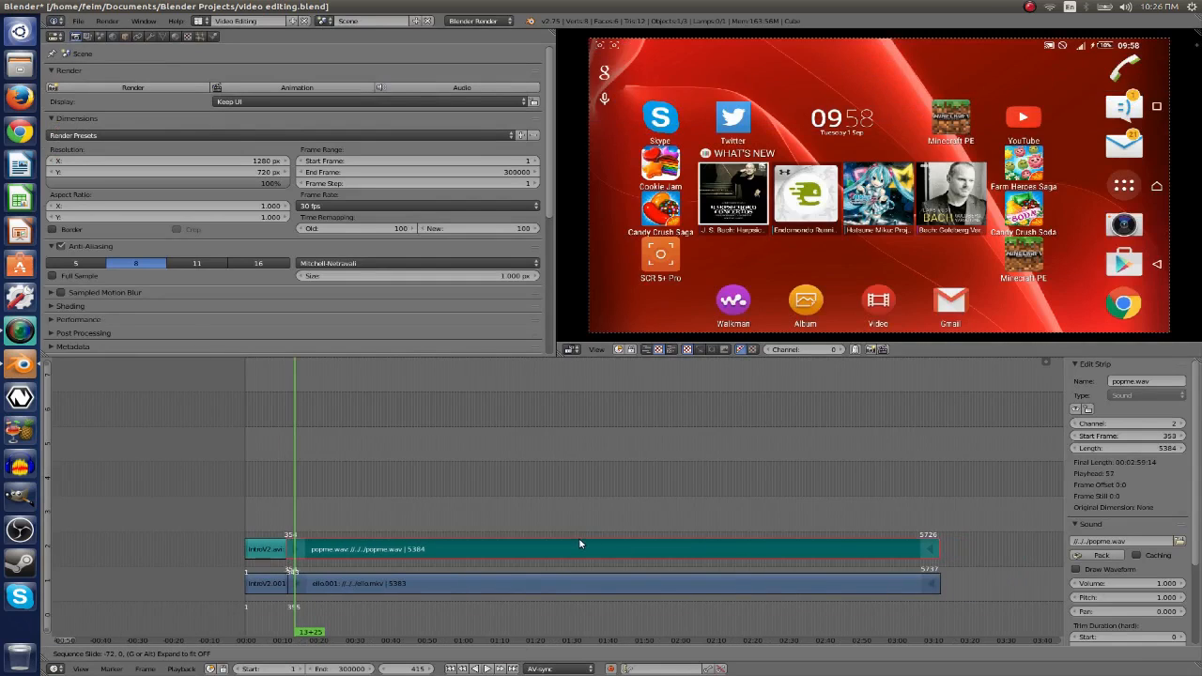
{"action": "left_click", "coordinate": [521, 547]}
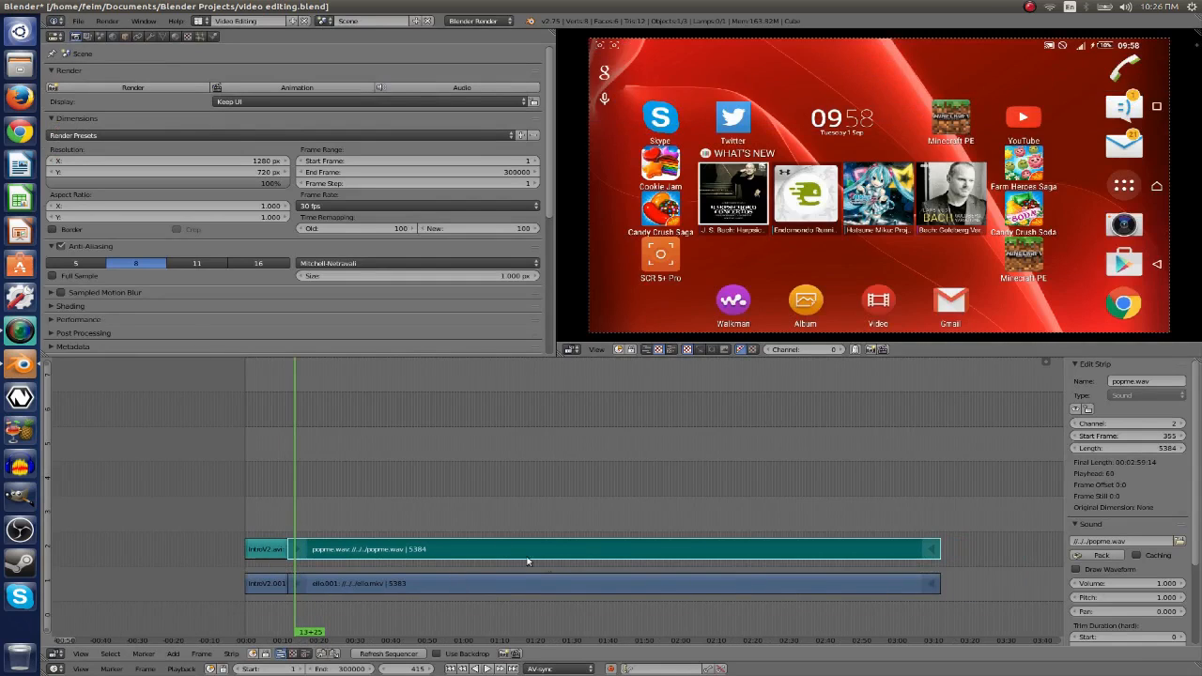
Enable waveform drawing on the popme.wav sound strip and inspect the waveform near its start.
{"action": "scroll", "coordinate": [541, 553], "scroll_direction": "up", "scroll_amount": 3}
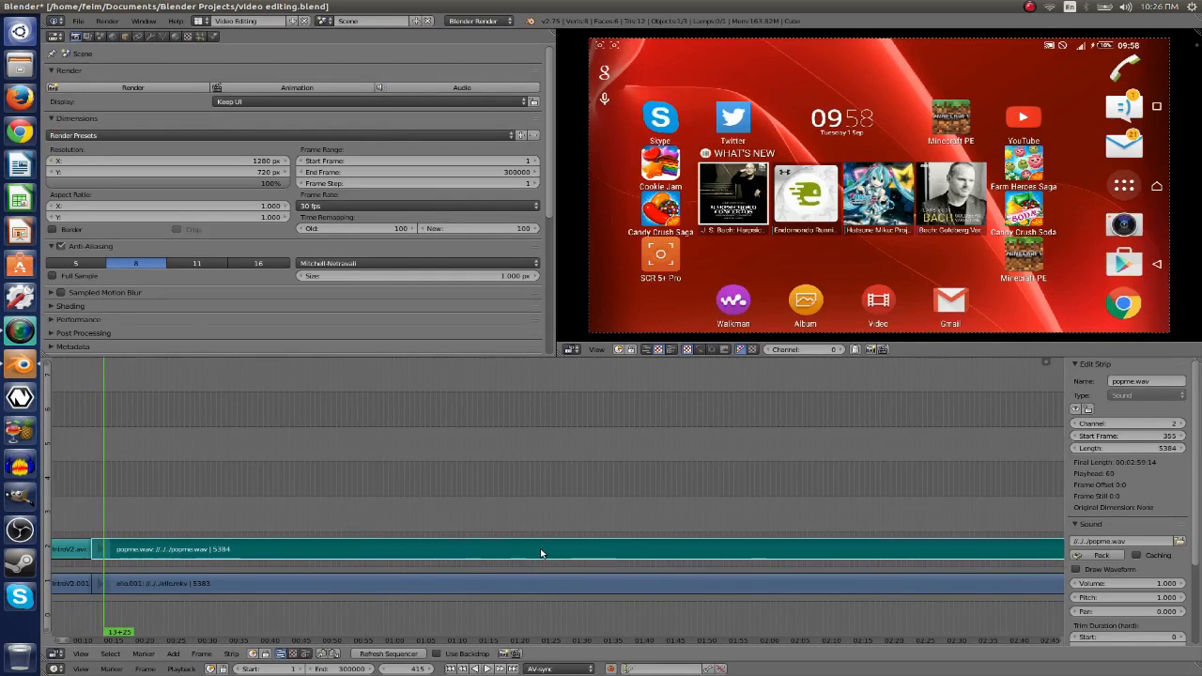
{"action": "left_click", "coordinate": [1076, 569]}
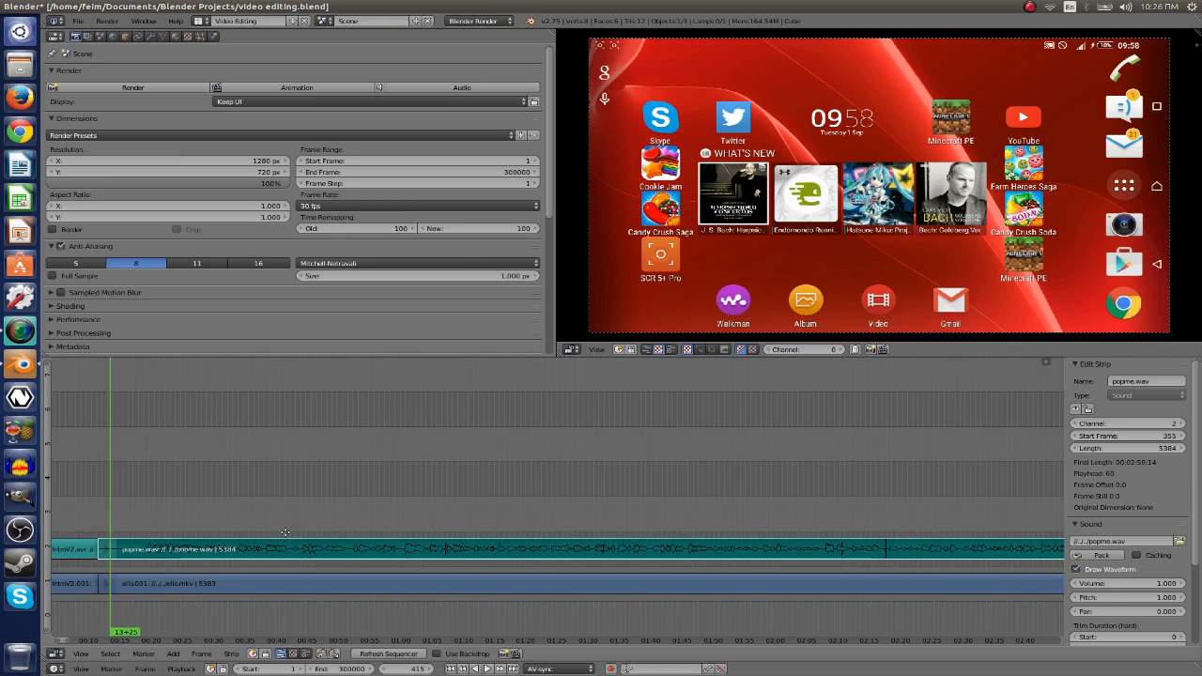
{"action": "middle_click_drag", "start_coordinate": [284, 532], "coordinate": [655, 532]}
{"action": "scroll", "coordinate": [551, 521], "scroll_direction": "up", "scroll_amount": 2}
{"action": "scroll", "coordinate": [458, 518], "scroll_direction": "up", "scroll_amount": 2}
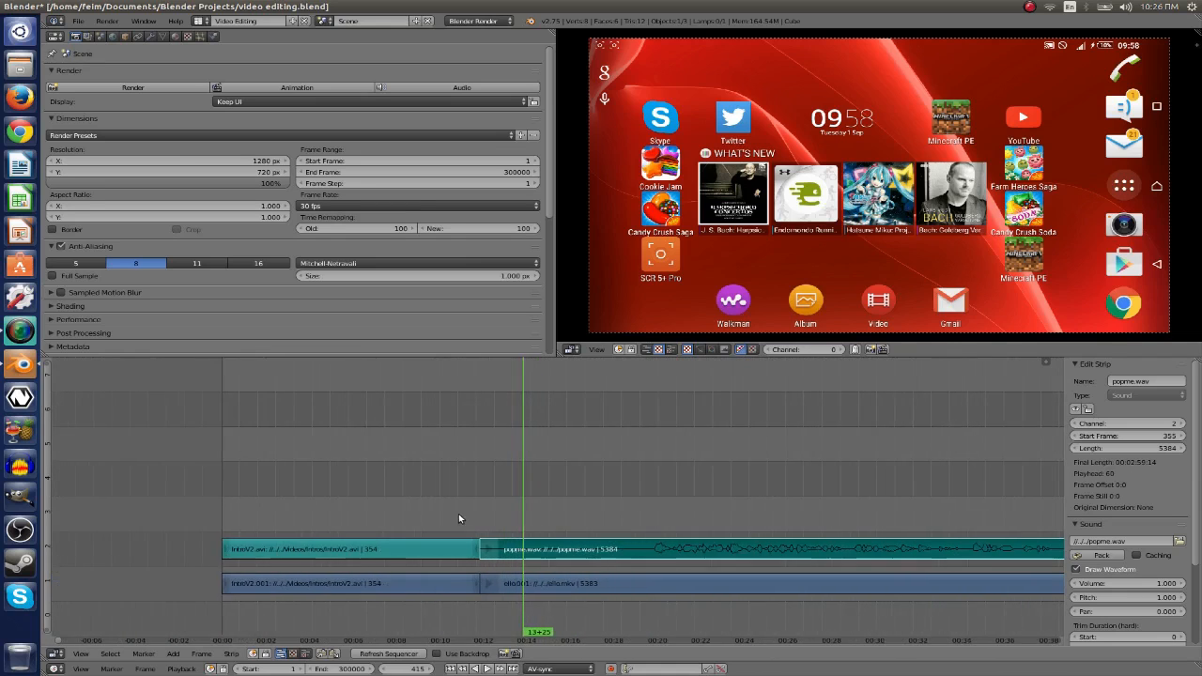
{"action": "scroll", "coordinate": [619, 525], "scroll_direction": "up", "scroll_amount": 5}
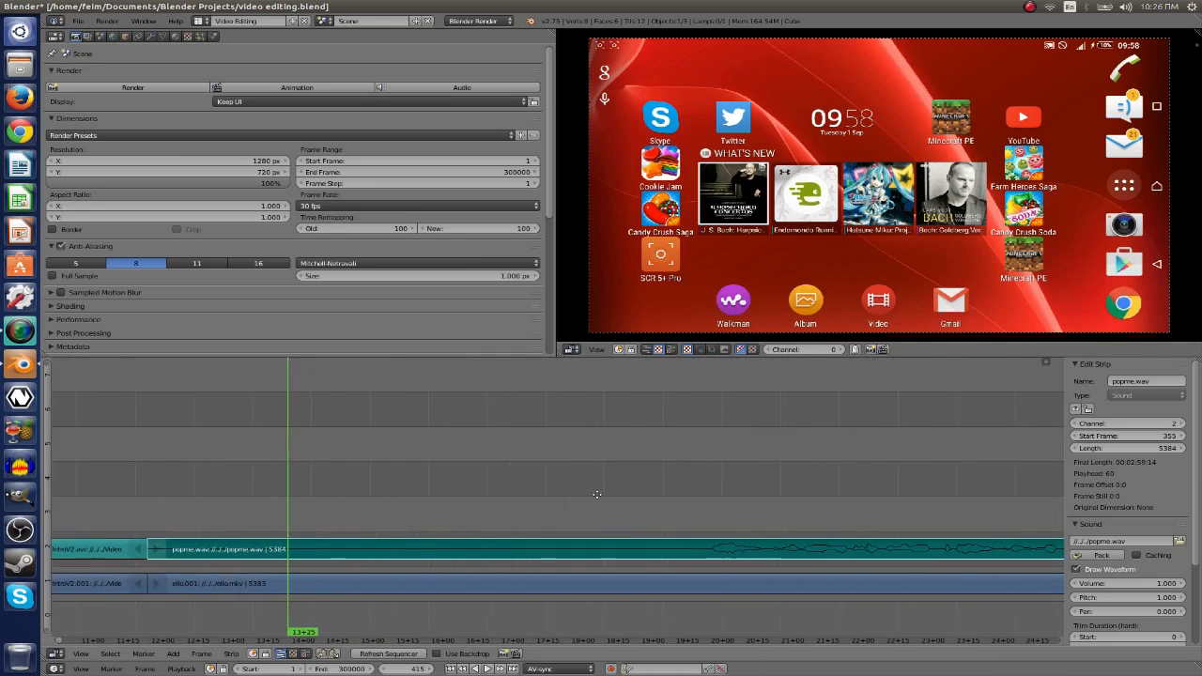
Cut the popme.wav sound strip and the ello.mkv movie strip at frame 593 and delete the pieces before the cut.
{"action": "left_click", "coordinate": [706, 544]}
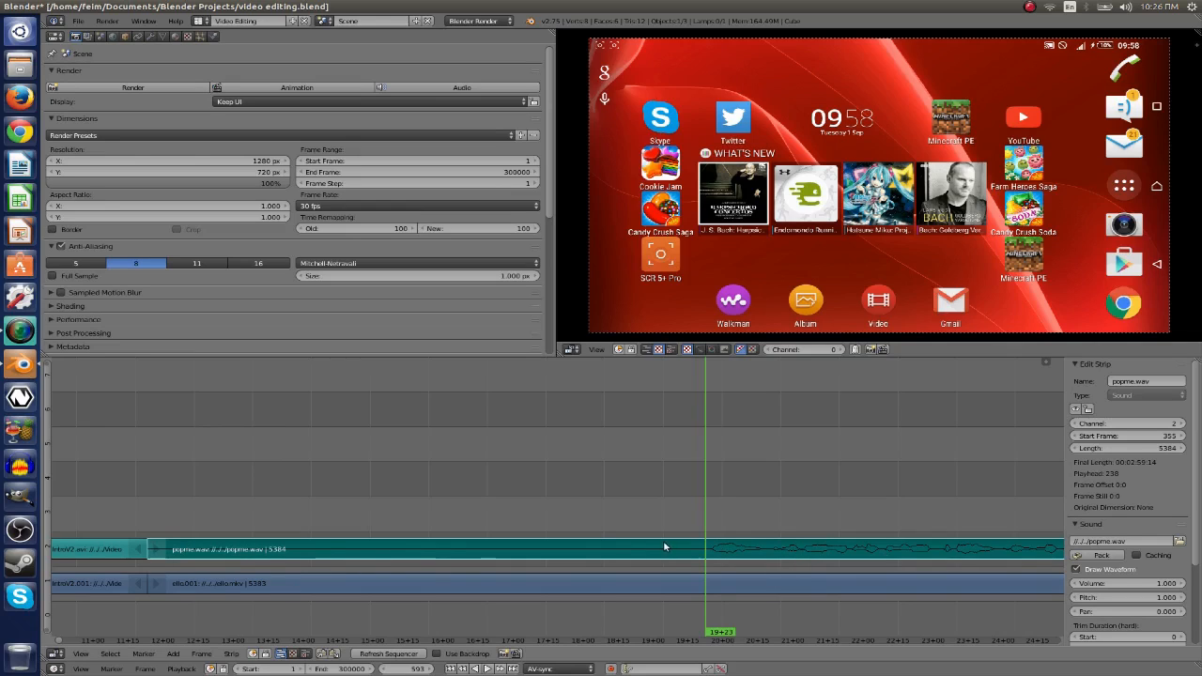
{"action": "right_click", "coordinate": [768, 588]}
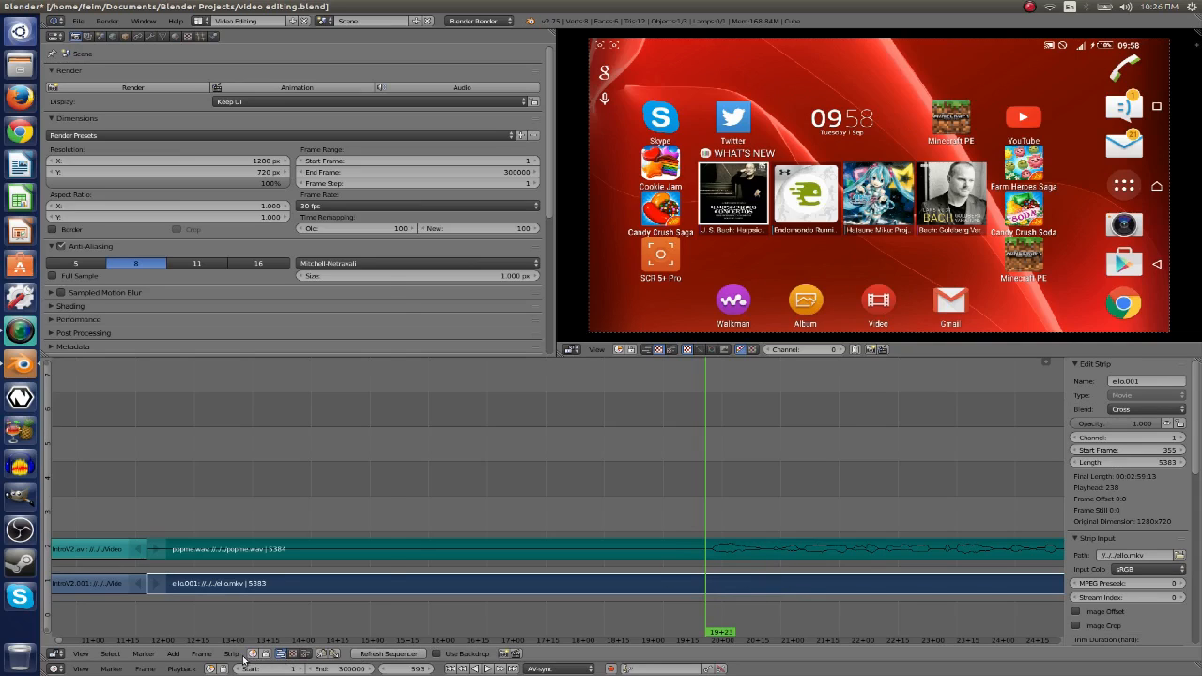
{"action": "left_click", "coordinate": [233, 654]}
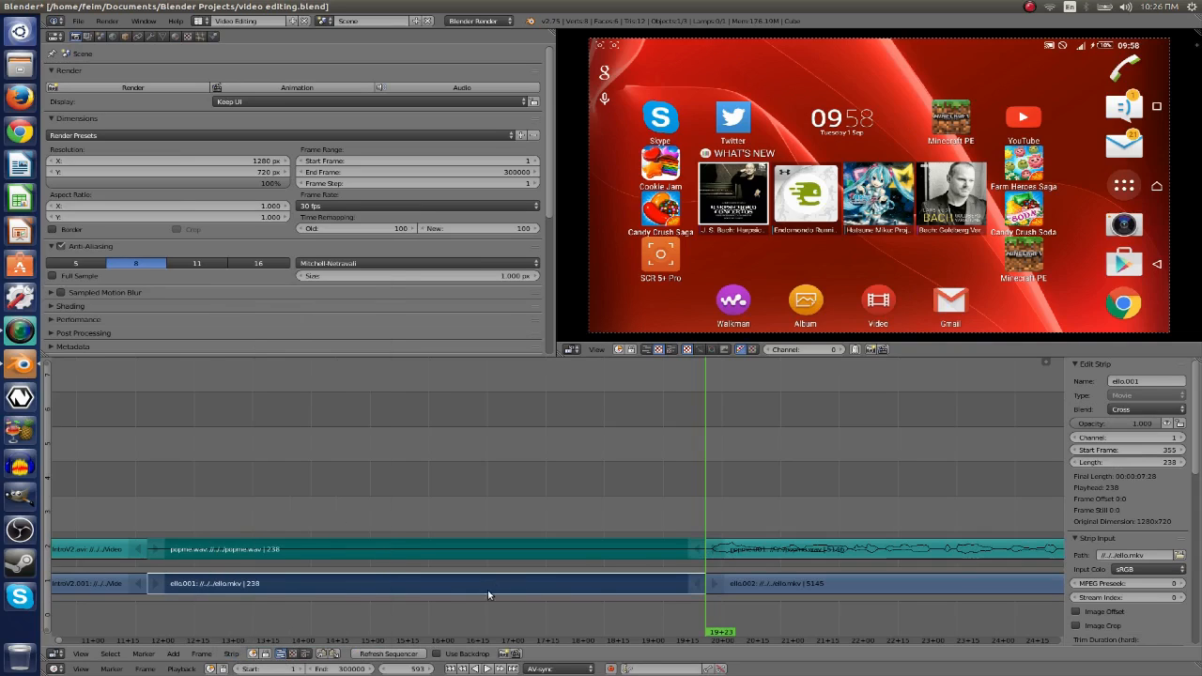
{"action": "key", "text": "x"}
{"action": "left_click", "coordinate": [431, 549]}
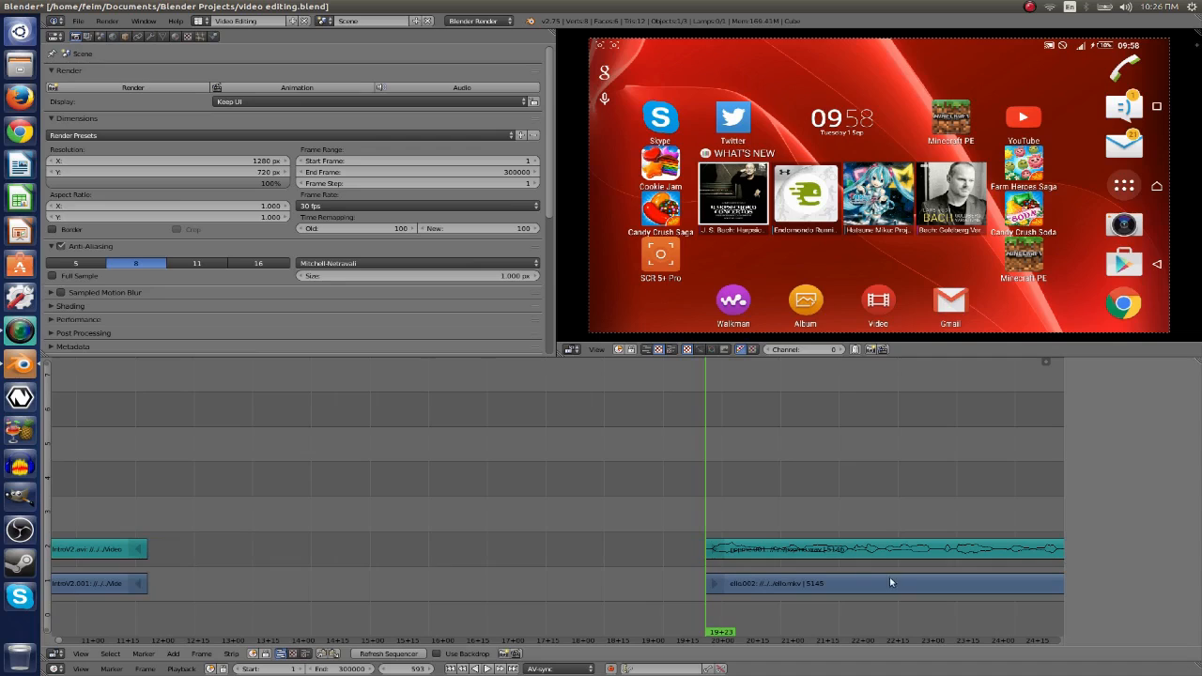
Select the remaining popme.wav and ello.mkv strips together and move them directly against the end of the intro strips.
{"action": "scroll", "coordinate": [885, 580], "scroll_direction": "down", "scroll_amount": 3}
{"action": "scroll", "coordinate": [916, 575], "scroll_direction": "down", "scroll_amount": 3}
{"action": "middle_click_drag", "start_coordinate": [915, 575], "coordinate": [749, 537]}
{"action": "scroll", "coordinate": [749, 536], "scroll_direction": "down", "scroll_amount": 1}
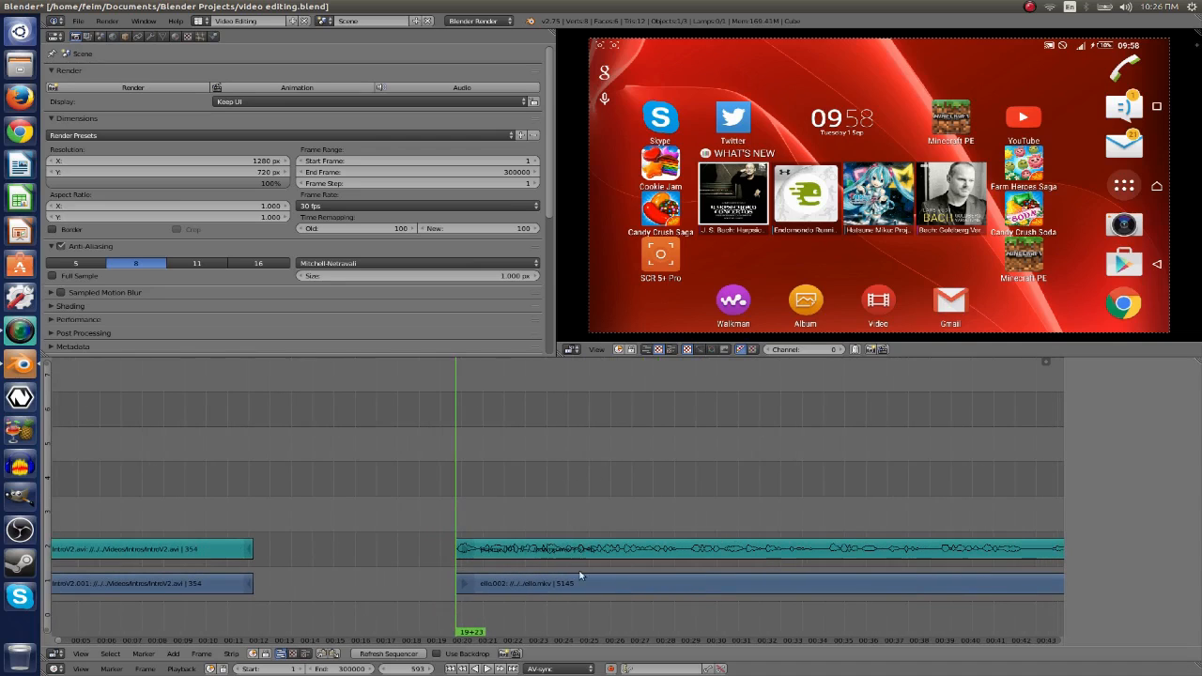
{"action": "key", "text": "b"}
{"action": "left_click_drag", "start_coordinate": [487, 483], "coordinate": [502, 522]}
{"action": "left_click_drag", "start_coordinate": [581, 626], "coordinate": [586, 625]}
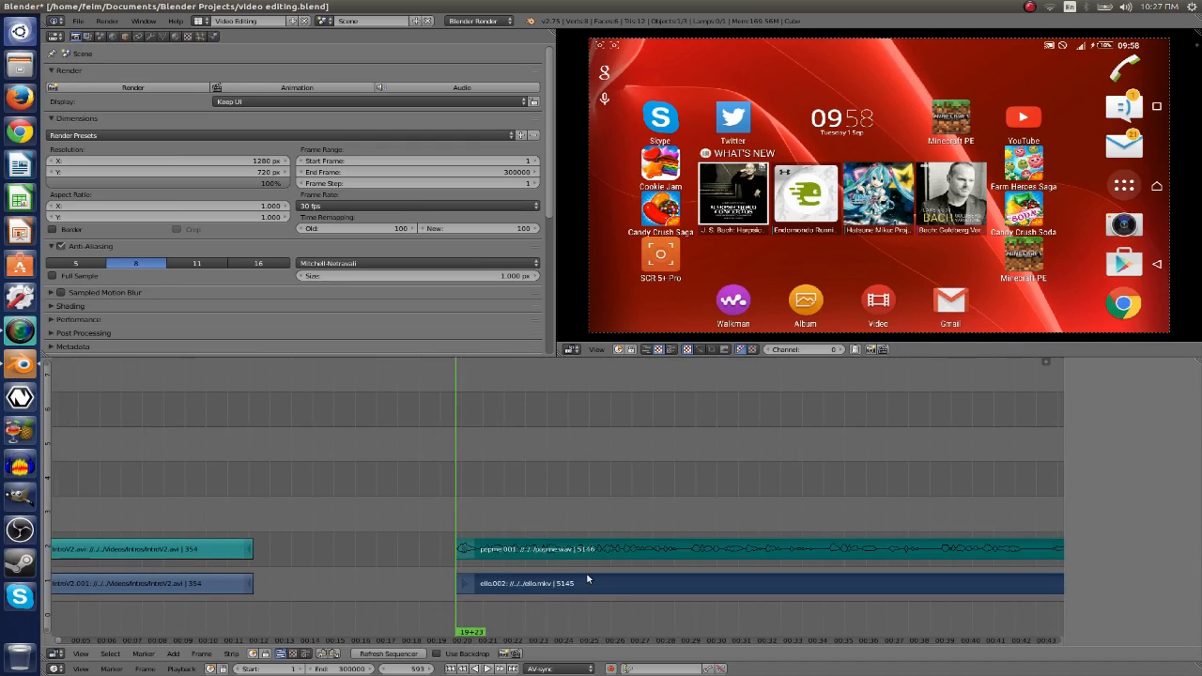
{"action": "key", "text": "g"}
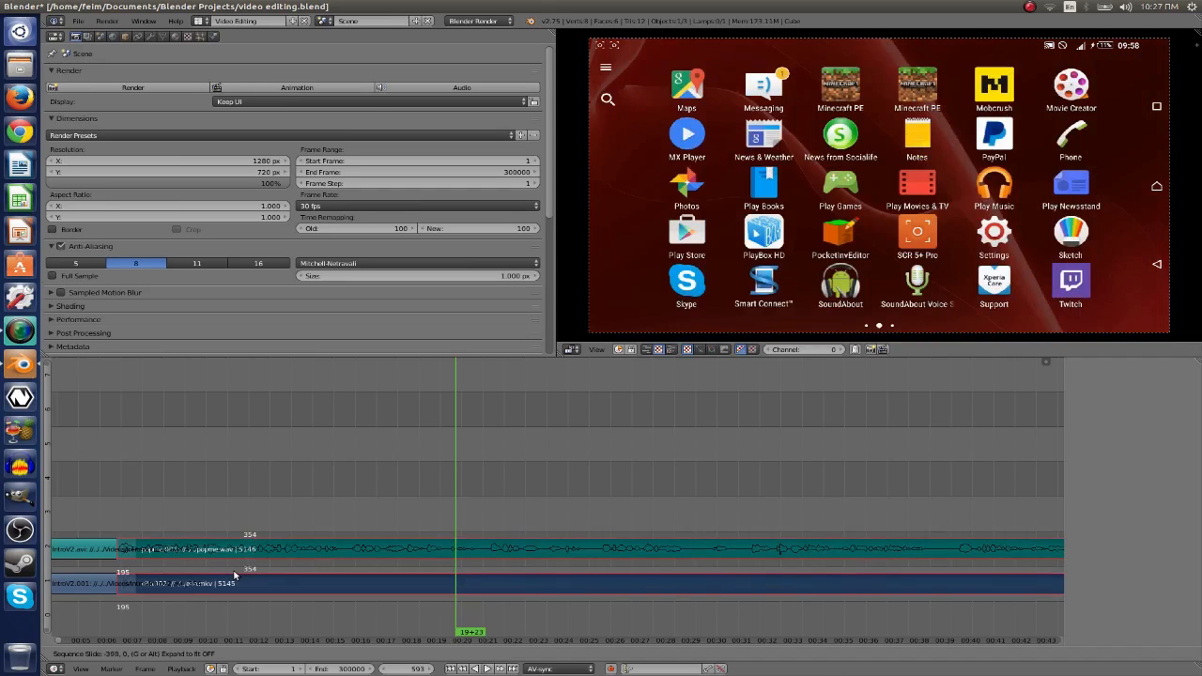
{"action": "left_click", "coordinate": [235, 575]}
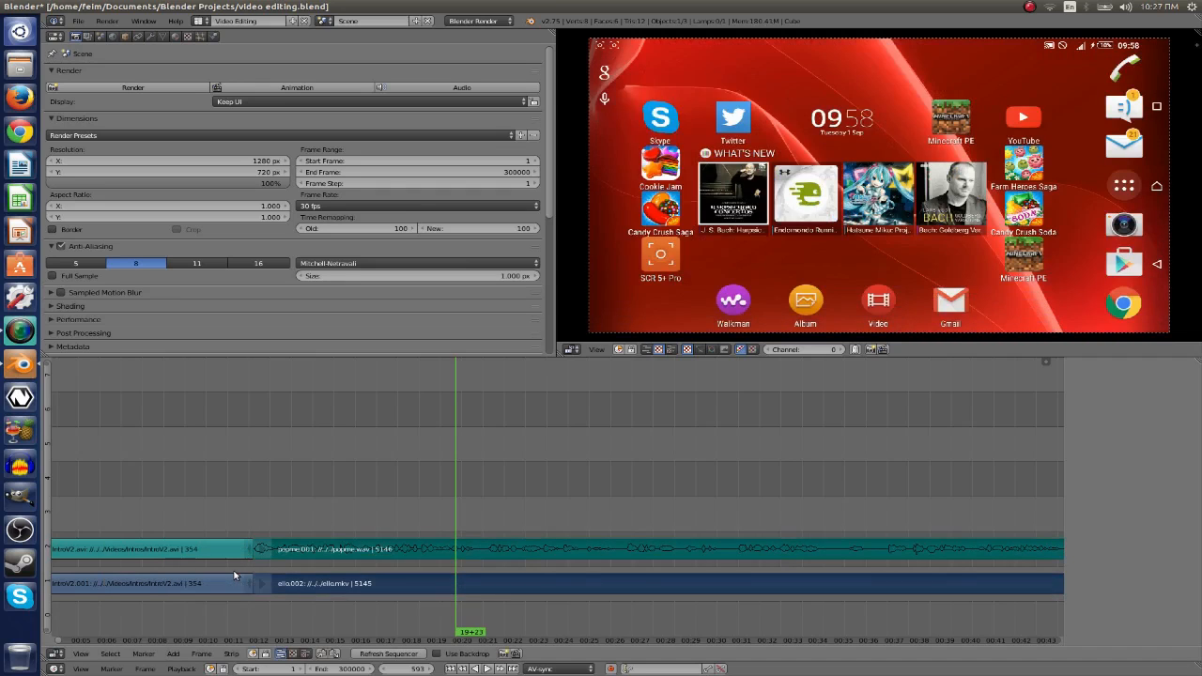
Place the playhead at frame 5395, where the popme.wav waveform goes silent near the end of the strips.
{"action": "scroll", "coordinate": [544, 600], "scroll_direction": "down", "scroll_amount": 3}
{"action": "middle_click_drag", "start_coordinate": [696, 568], "coordinate": [386, 533]}
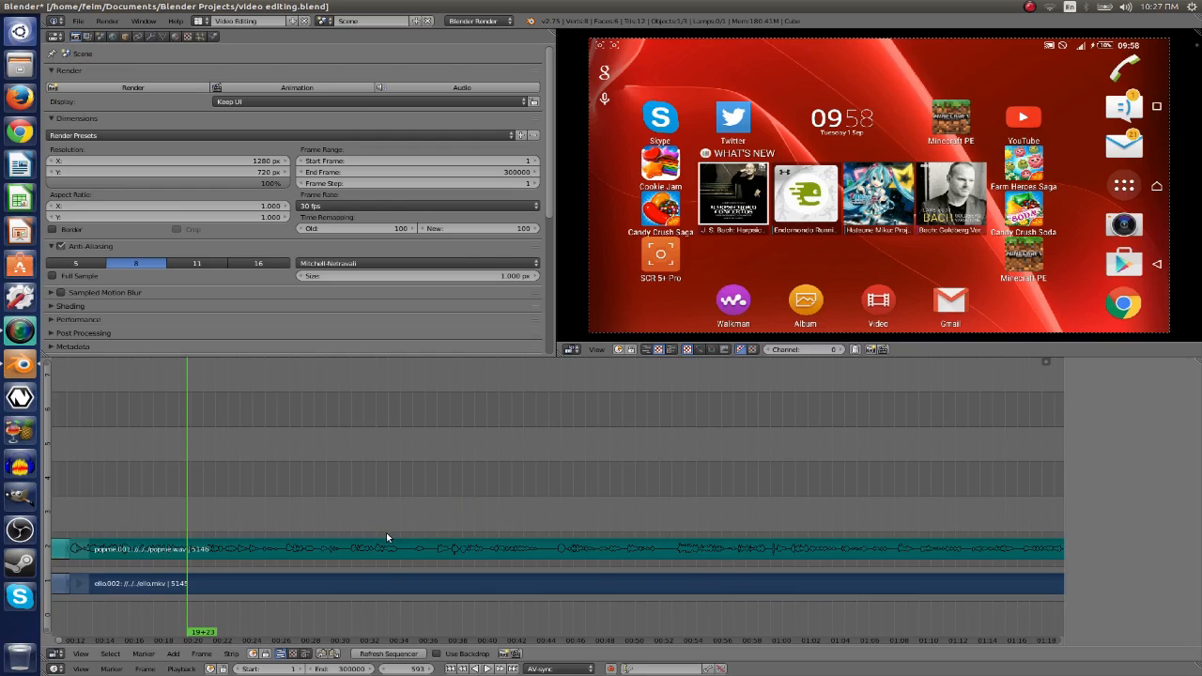
{"action": "scroll", "coordinate": [727, 569], "scroll_direction": "down", "scroll_amount": 3}
{"action": "middle_click_drag", "start_coordinate": [785, 536], "coordinate": [579, 494]}
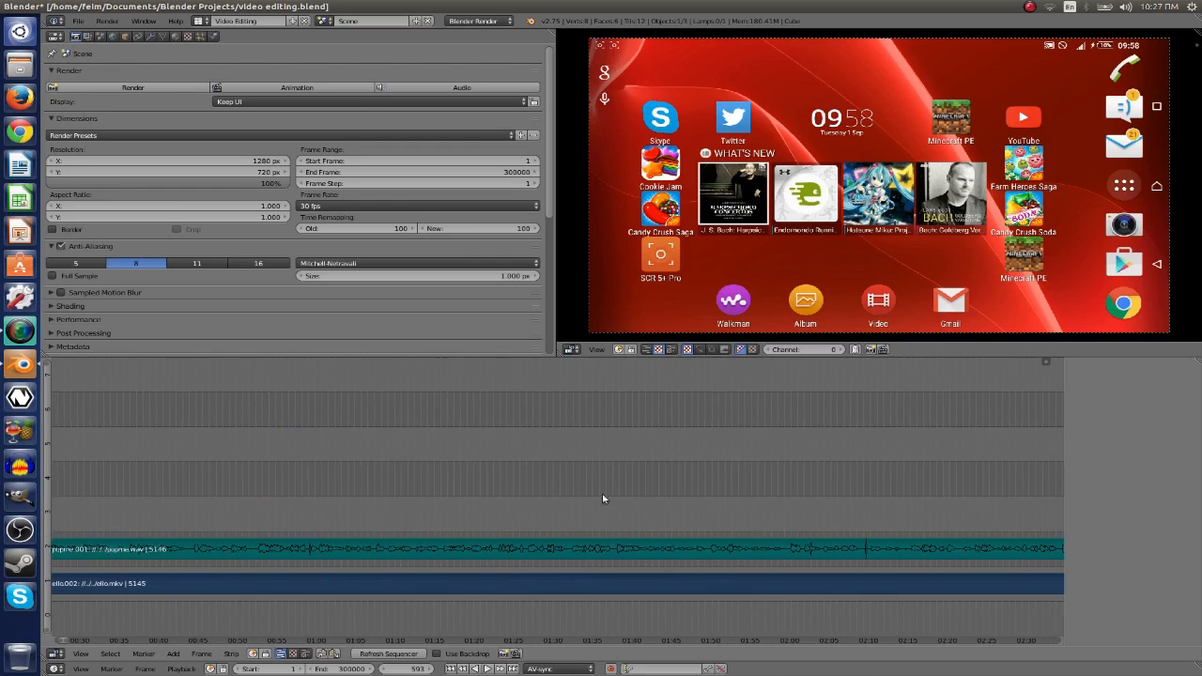
{"action": "scroll", "coordinate": [817, 522], "scroll_direction": "down", "scroll_amount": 5}
{"action": "middle_click_drag", "start_coordinate": [839, 523], "coordinate": [659, 491]}
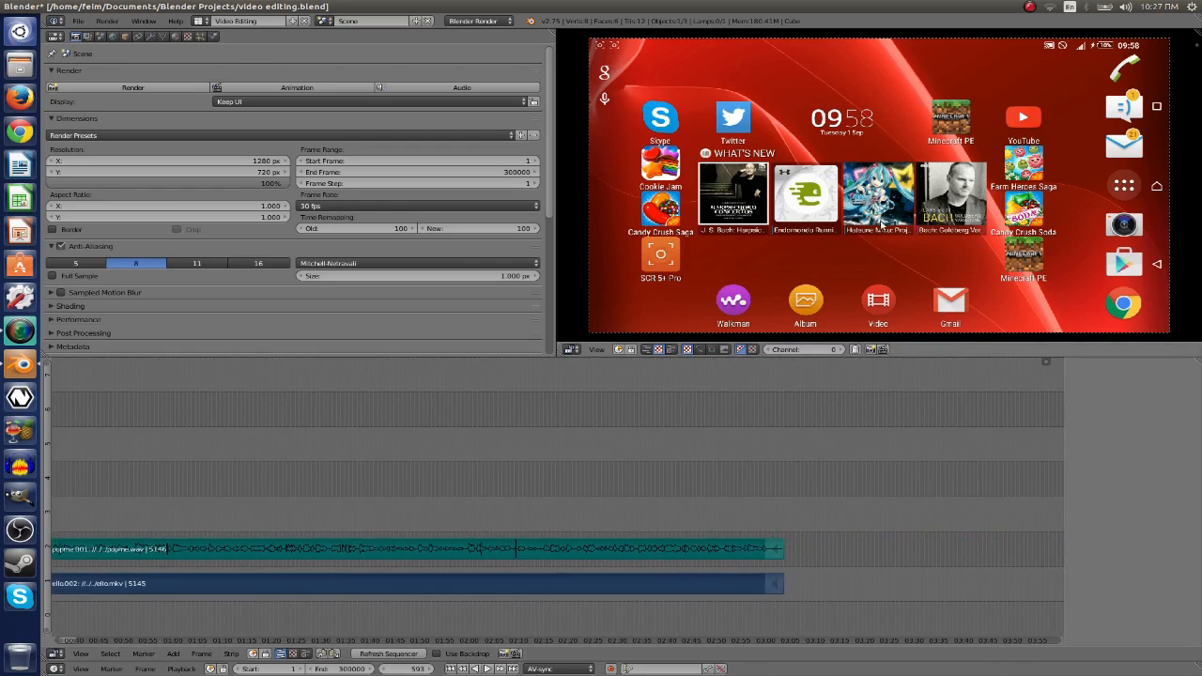
{"action": "middle_click_drag", "start_coordinate": [828, 509], "coordinate": [723, 495]}
{"action": "scroll", "coordinate": [735, 493], "scroll_direction": "up", "scroll_amount": 3}
{"action": "scroll", "coordinate": [735, 493], "scroll_direction": "up", "scroll_amount": 2}
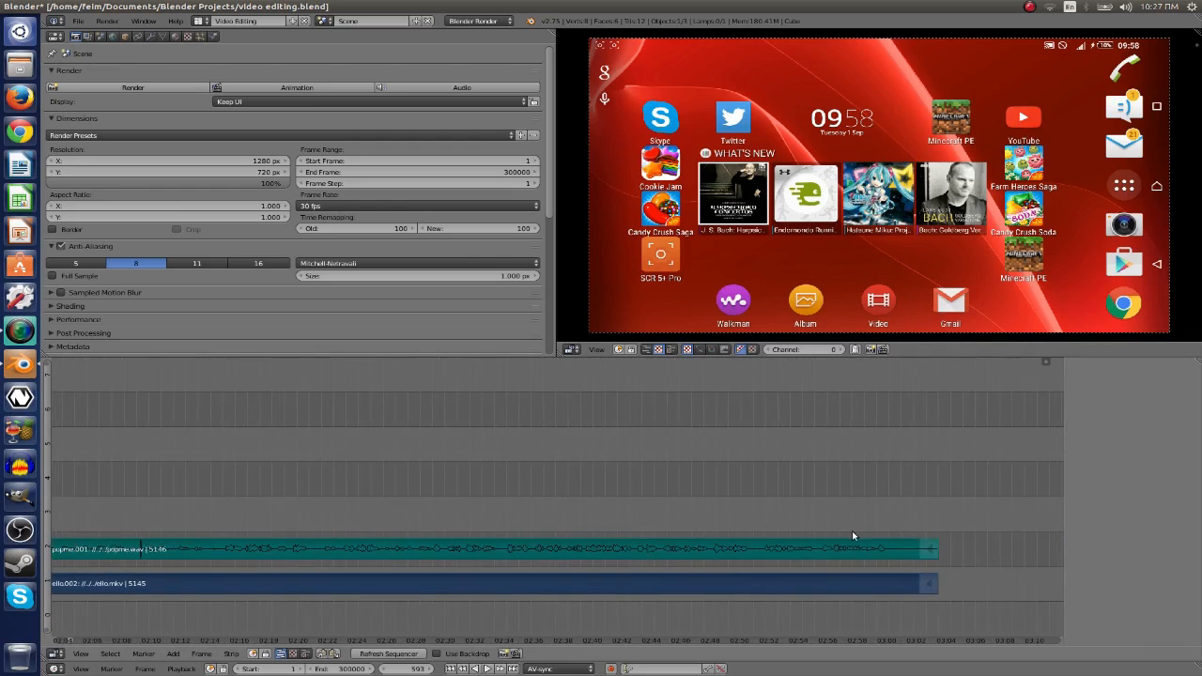
{"action": "middle_click_drag", "start_coordinate": [853, 536], "coordinate": [467, 473]}
{"action": "scroll", "coordinate": [539, 502], "scroll_direction": "up", "scroll_amount": 5}
{"action": "middle_click_drag", "start_coordinate": [511, 507], "coordinate": [677, 512]}
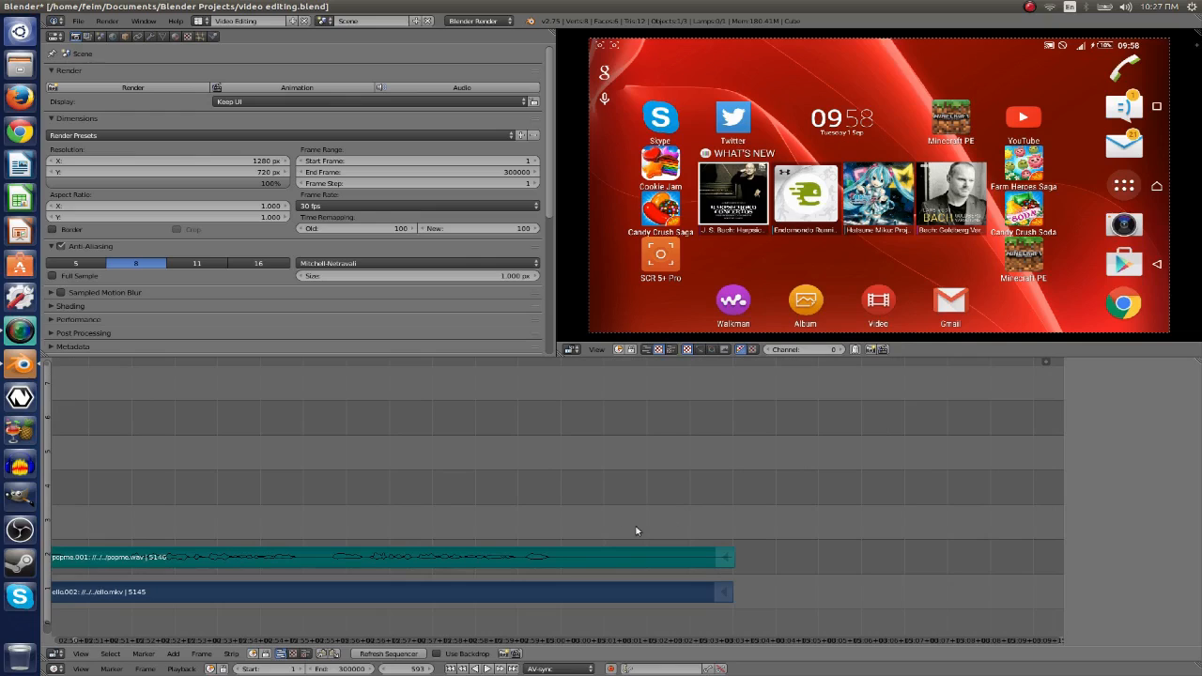
{"action": "left_click", "coordinate": [553, 532]}
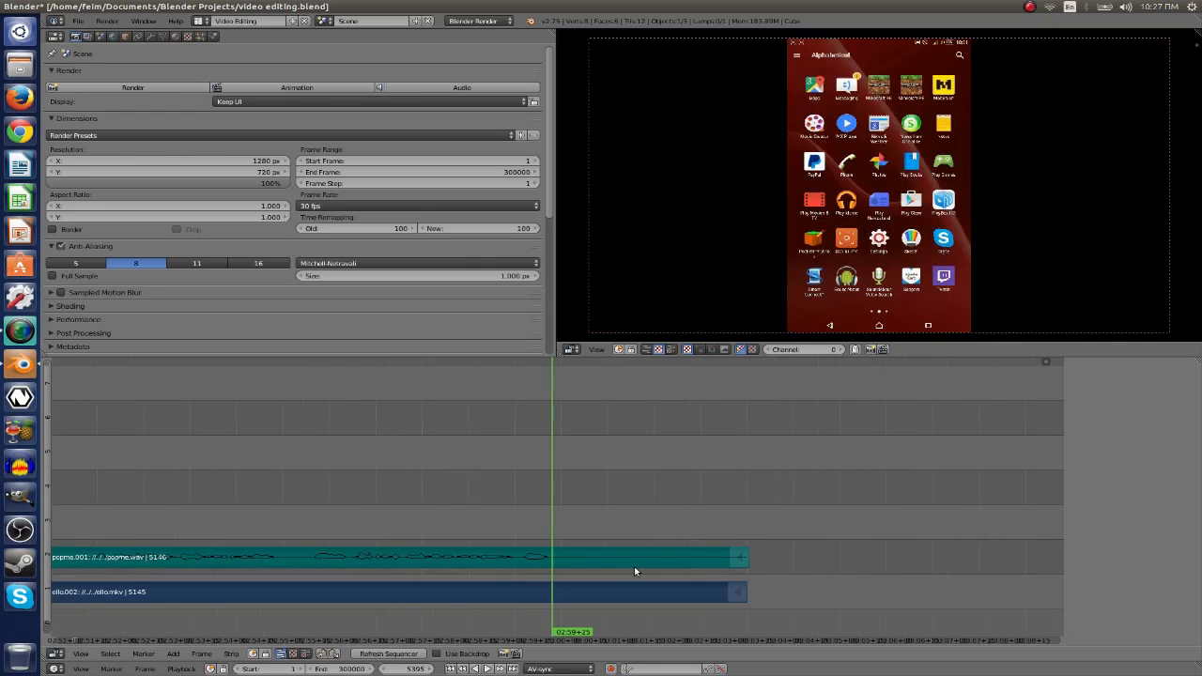
Copy the current frame number 5395 into the scene's end frame.
{"action": "scroll", "coordinate": [633, 571], "scroll_direction": "up", "scroll_amount": 10}
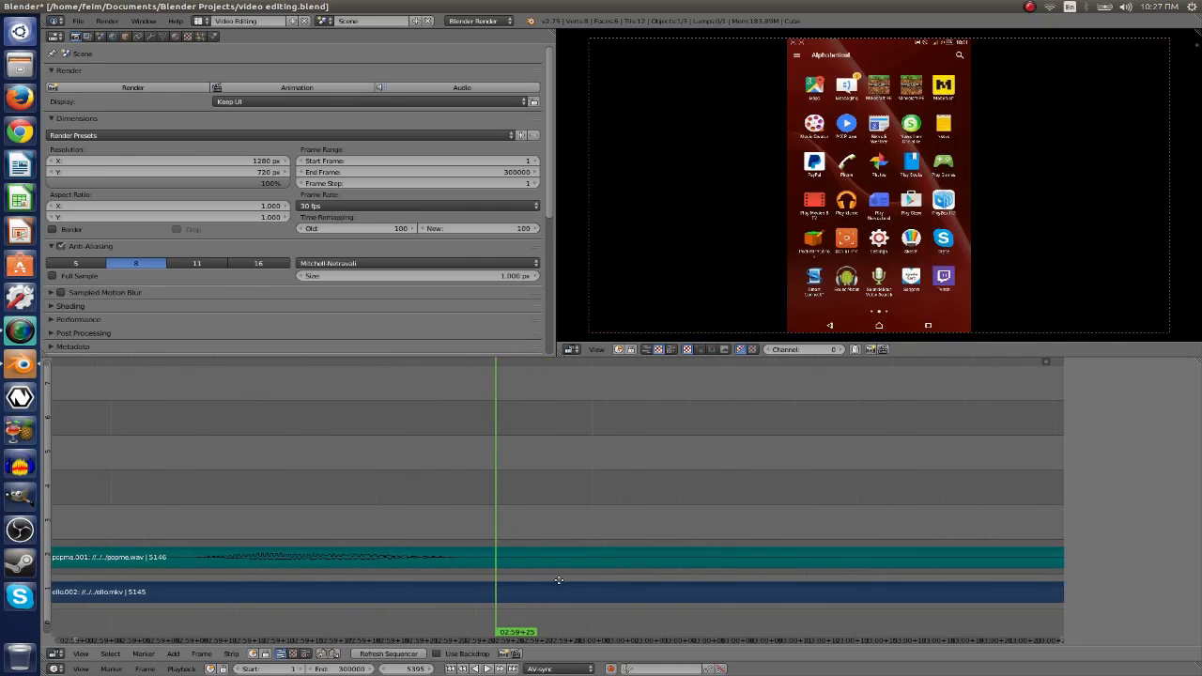
{"action": "scroll", "coordinate": [558, 579], "scroll_direction": "up", "scroll_amount": 3}
{"action": "scroll", "coordinate": [762, 541], "scroll_direction": "down", "scroll_amount": 2}
{"action": "scroll", "coordinate": [762, 541], "scroll_direction": "down", "scroll_amount": 3}
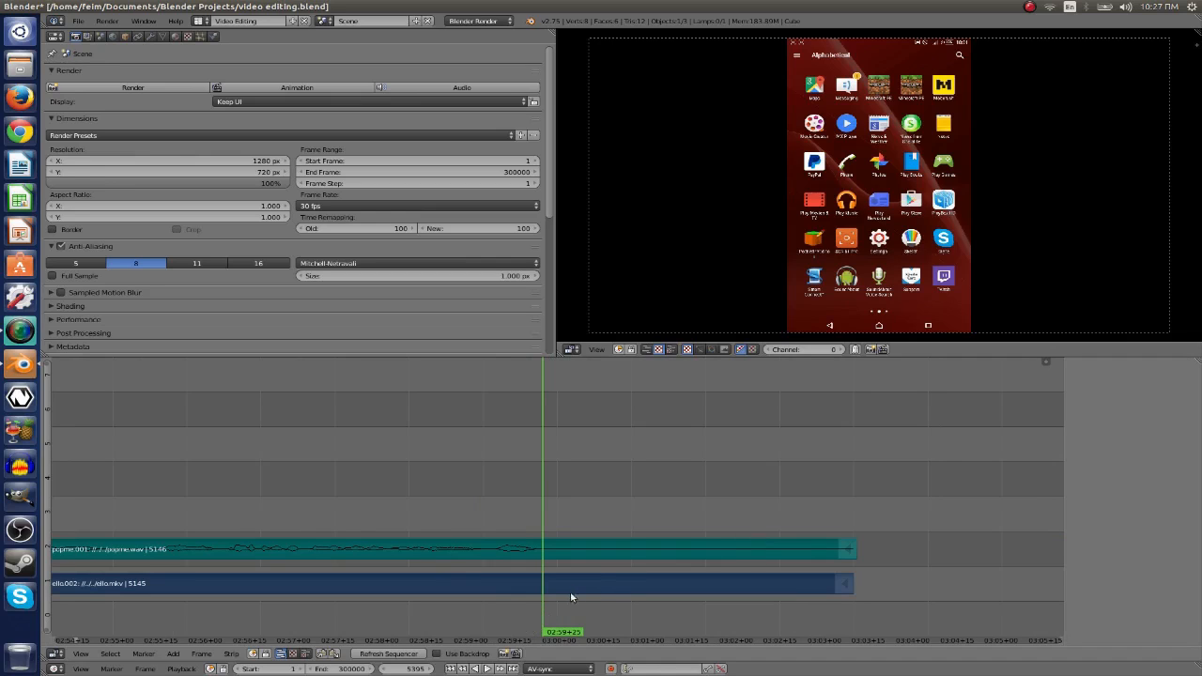
{"action": "scroll", "coordinate": [570, 550], "scroll_direction": "down", "scroll_amount": 3}
{"action": "scroll", "coordinate": [571, 550], "scroll_direction": "up", "scroll_amount": 3}
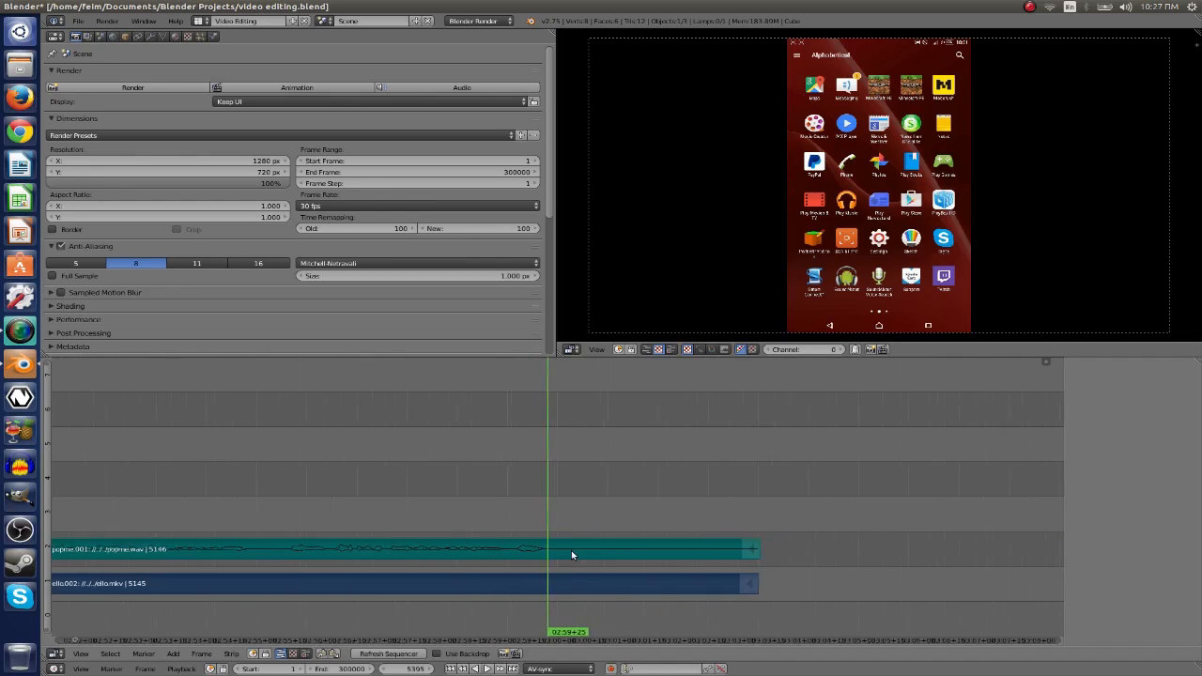
{"action": "left_click", "coordinate": [412, 669]}
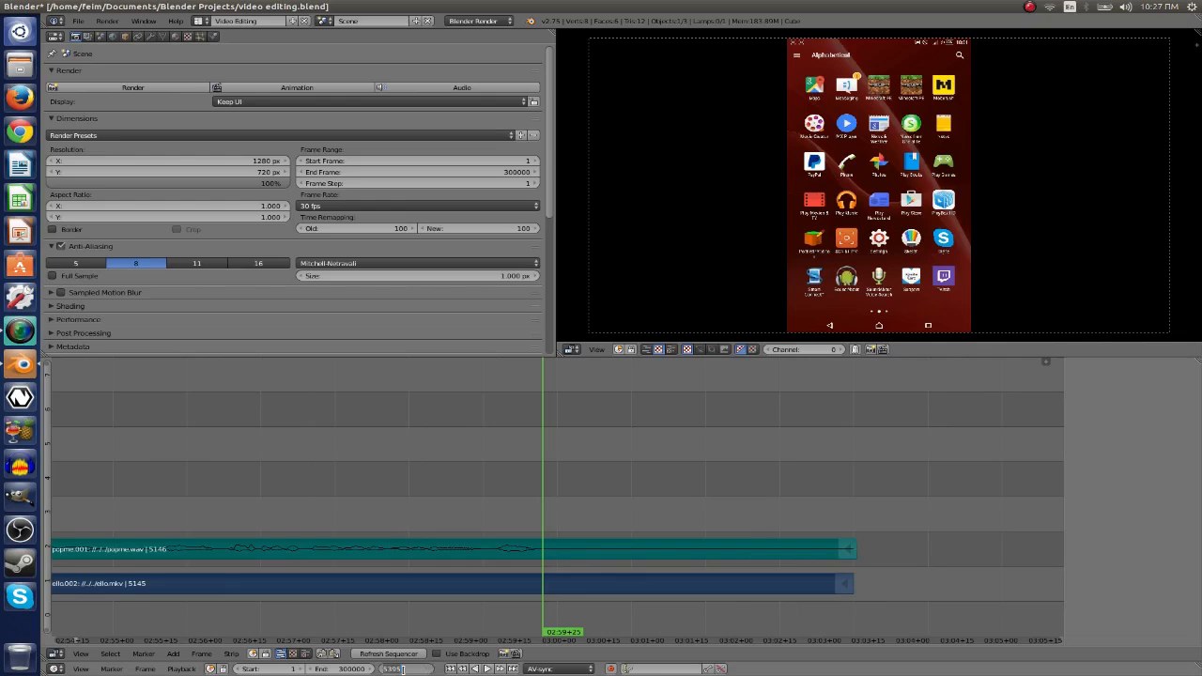
{"action": "key", "text": "Return"}
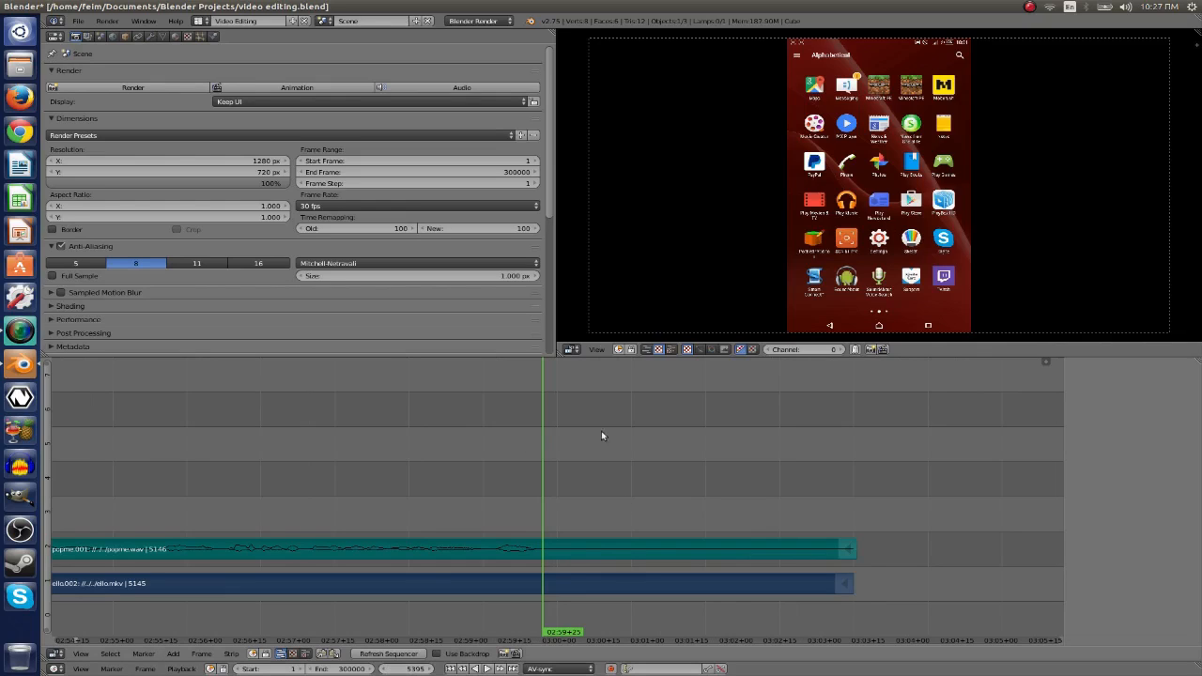
{"action": "left_click", "coordinate": [399, 670]}
{"action": "key", "text": "ctrl+c"}
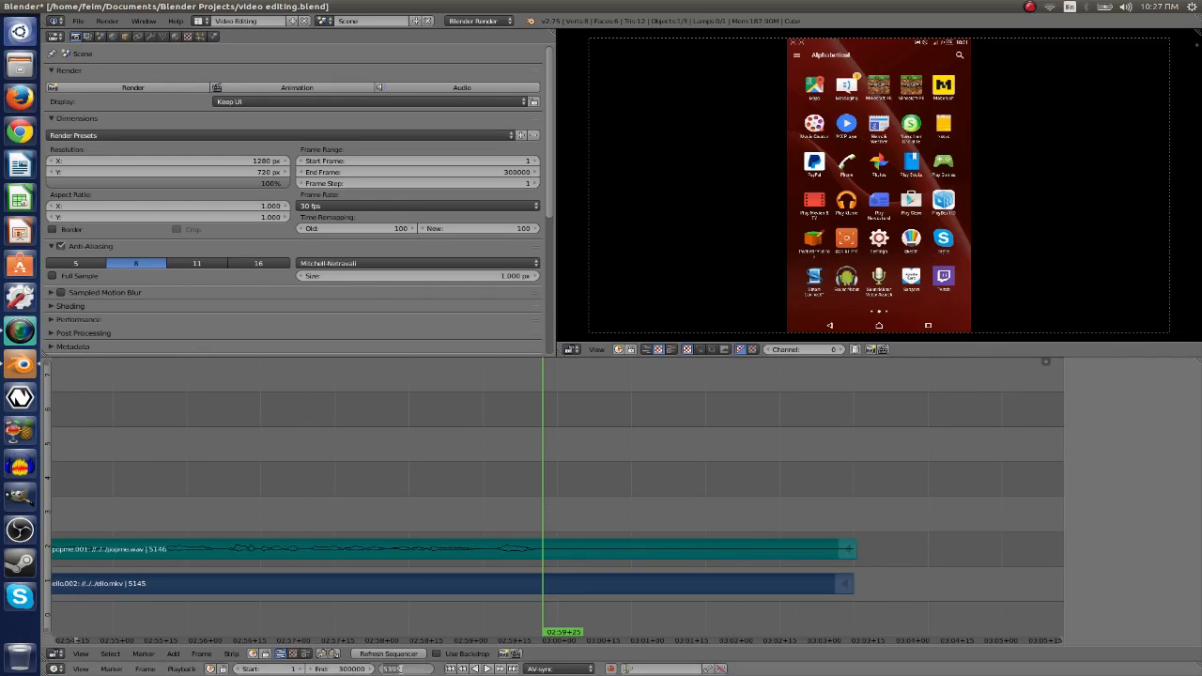
{"action": "key", "text": "Return"}
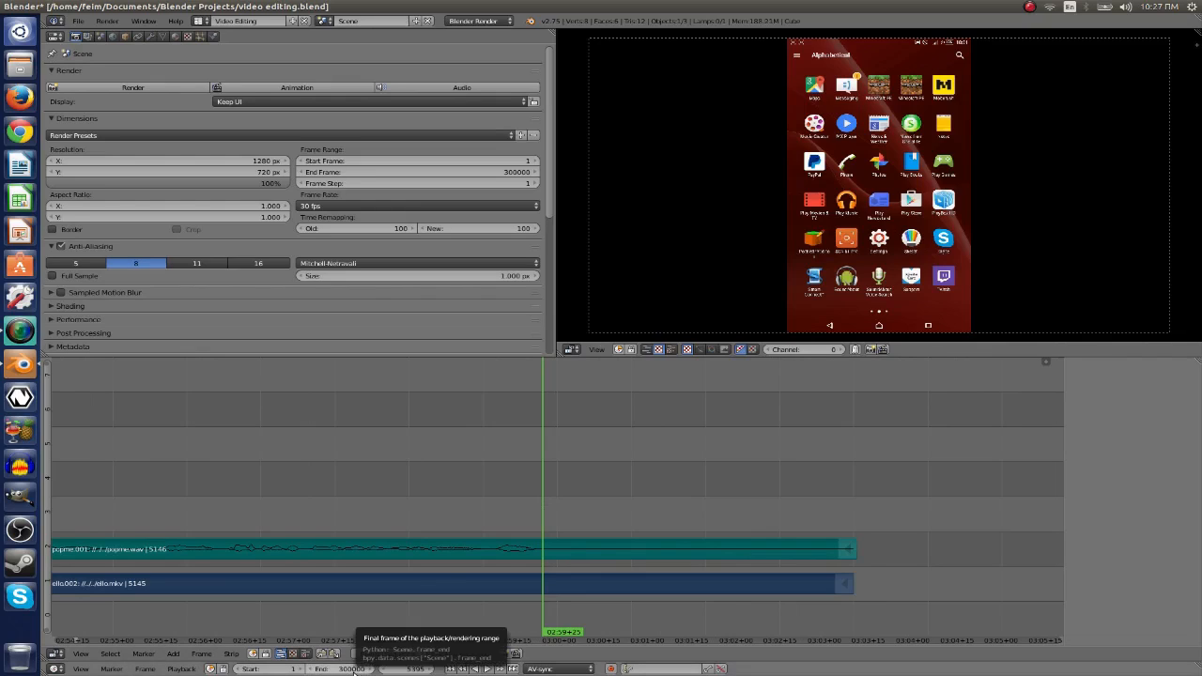
{"action": "left_click", "coordinate": [329, 668]}
{"action": "key", "text": "ctrl+v"}
{"action": "left_click", "coordinate": [406, 653]}
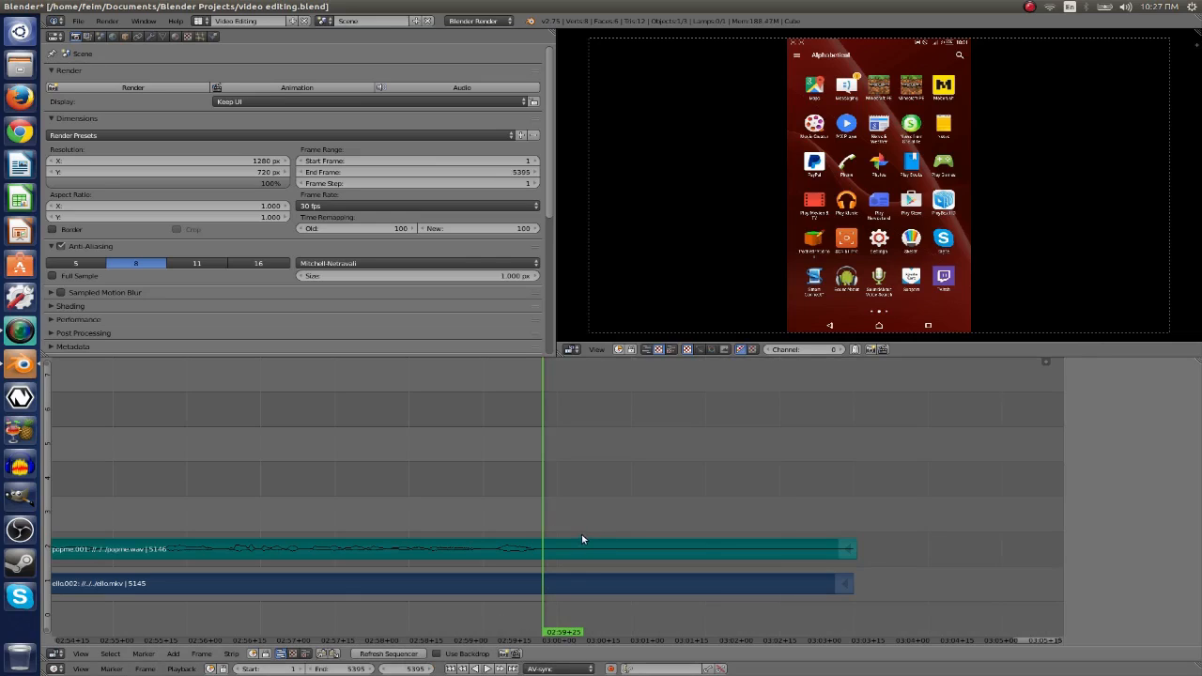
Examine the whole edited sequence on the timeline, from the intro strips to the end frame, at different zoom levels.
{"action": "scroll", "coordinate": [417, 507], "scroll_direction": "down", "scroll_amount": 8}
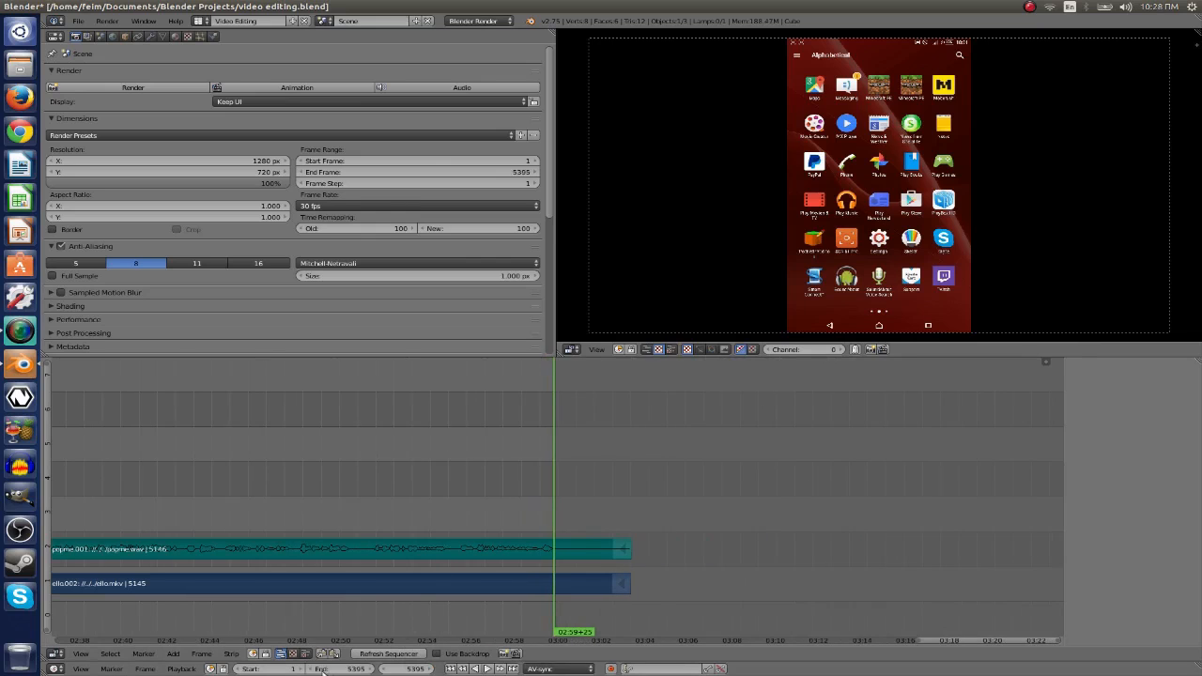
{"action": "scroll", "coordinate": [330, 495], "scroll_direction": "down", "scroll_amount": 4}
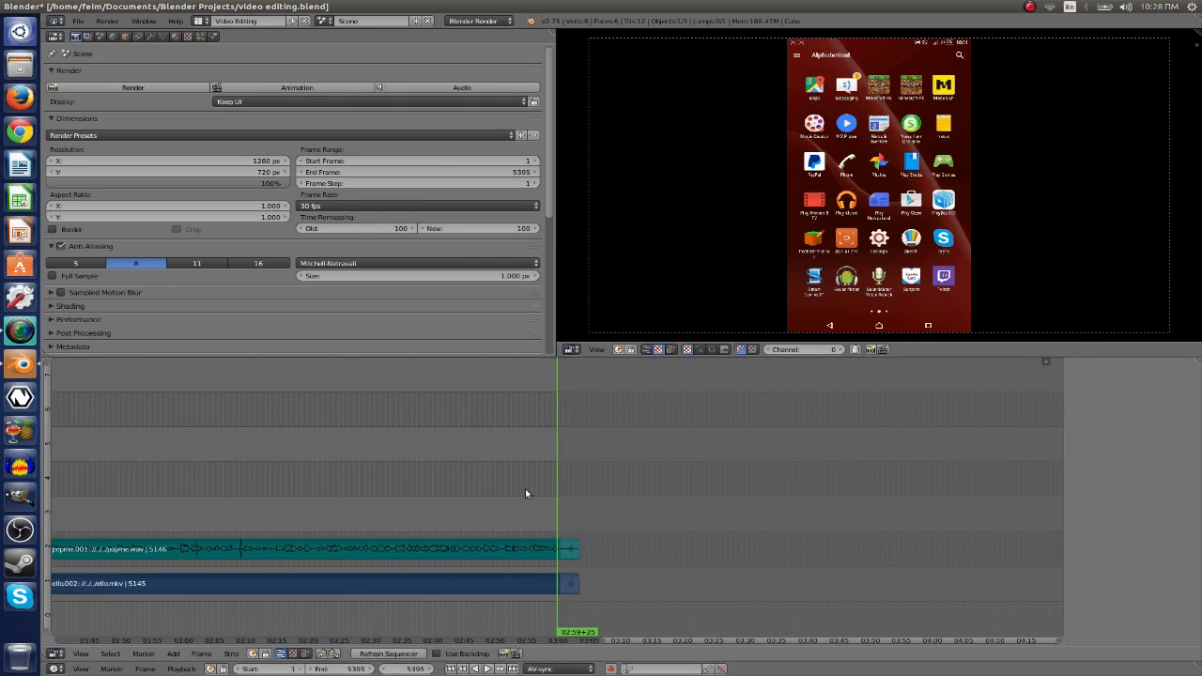
{"action": "scroll", "coordinate": [263, 451], "scroll_direction": "down", "scroll_amount": 5}
{"action": "middle_click_drag", "start_coordinate": [317, 456], "coordinate": [400, 446]}
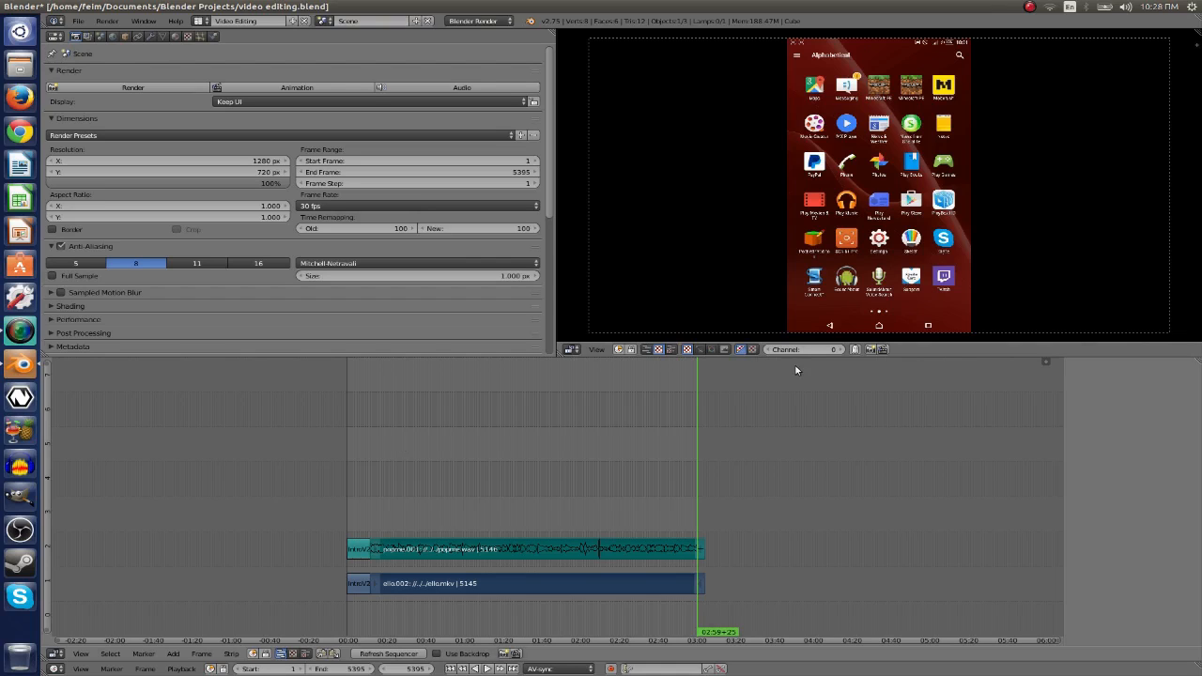
{"action": "scroll", "coordinate": [636, 468], "scroll_direction": "up", "scroll_amount": 3}
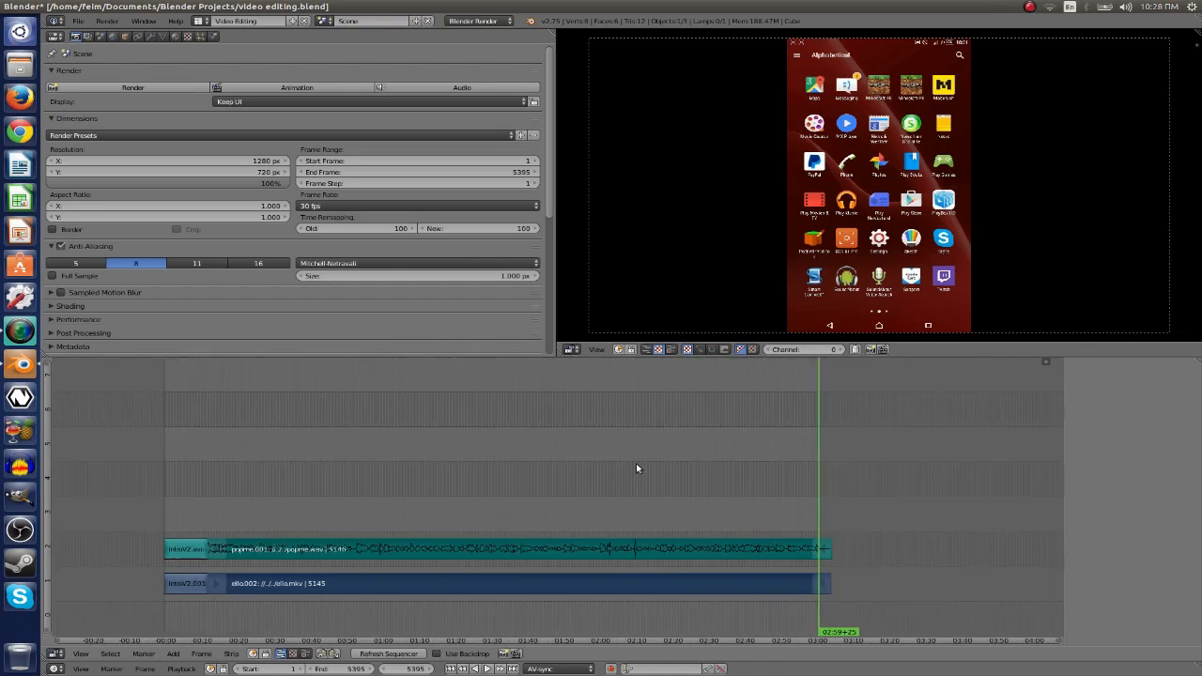
{"action": "scroll", "coordinate": [642, 458], "scroll_direction": "down", "scroll_amount": 5}
{"action": "scroll", "coordinate": [639, 461], "scroll_direction": "down", "scroll_amount": 2}
{"action": "middle_click_drag", "start_coordinate": [568, 492], "coordinate": [548, 460]}
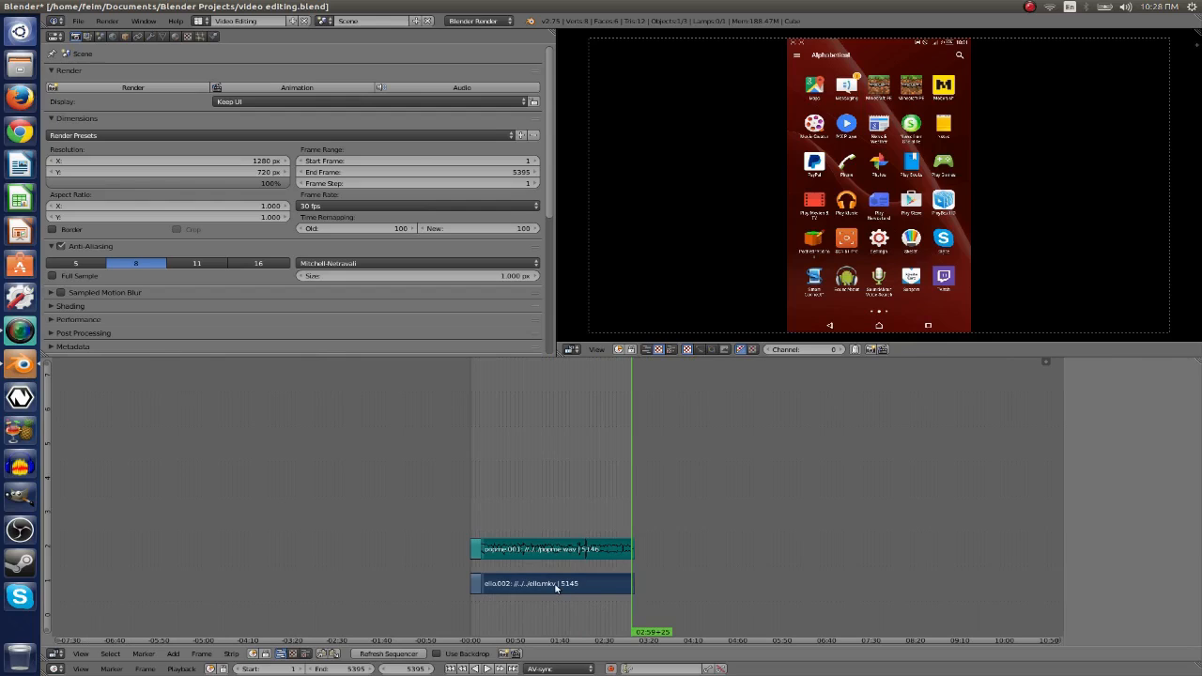
{"action": "scroll", "coordinate": [556, 582], "scroll_direction": "up", "scroll_amount": 1}
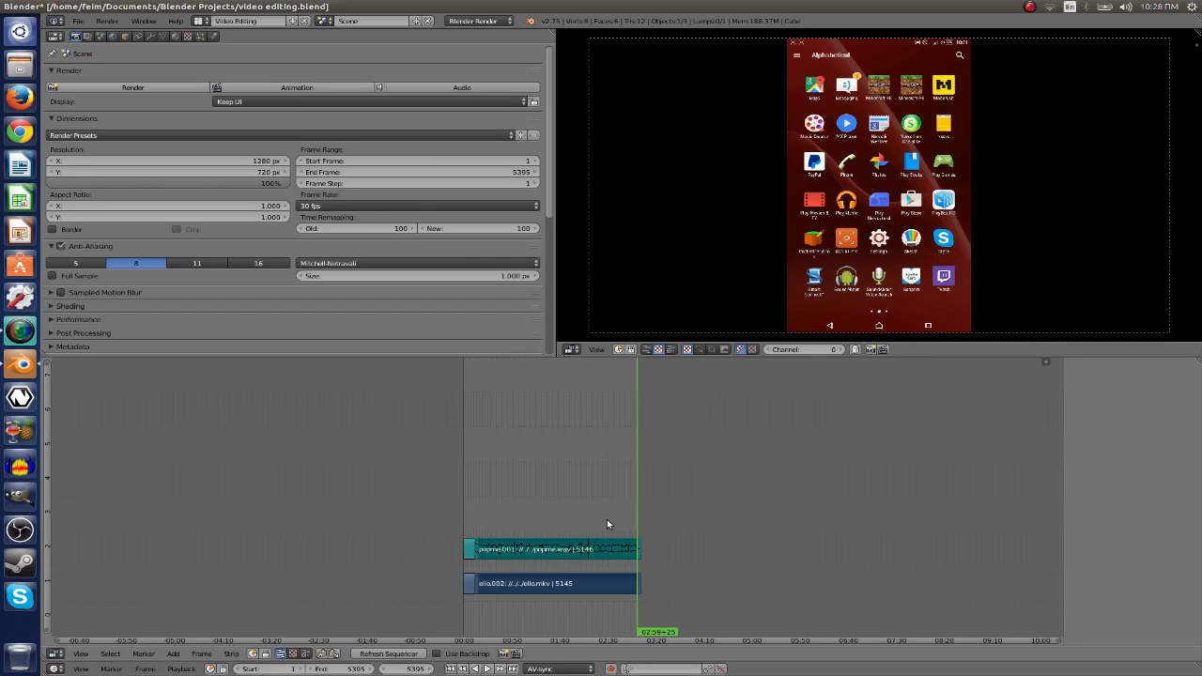
{"action": "scroll", "coordinate": [617, 511], "scroll_direction": "up", "scroll_amount": 4}
{"action": "scroll", "coordinate": [636, 511], "scroll_direction": "up", "scroll_amount": 4}
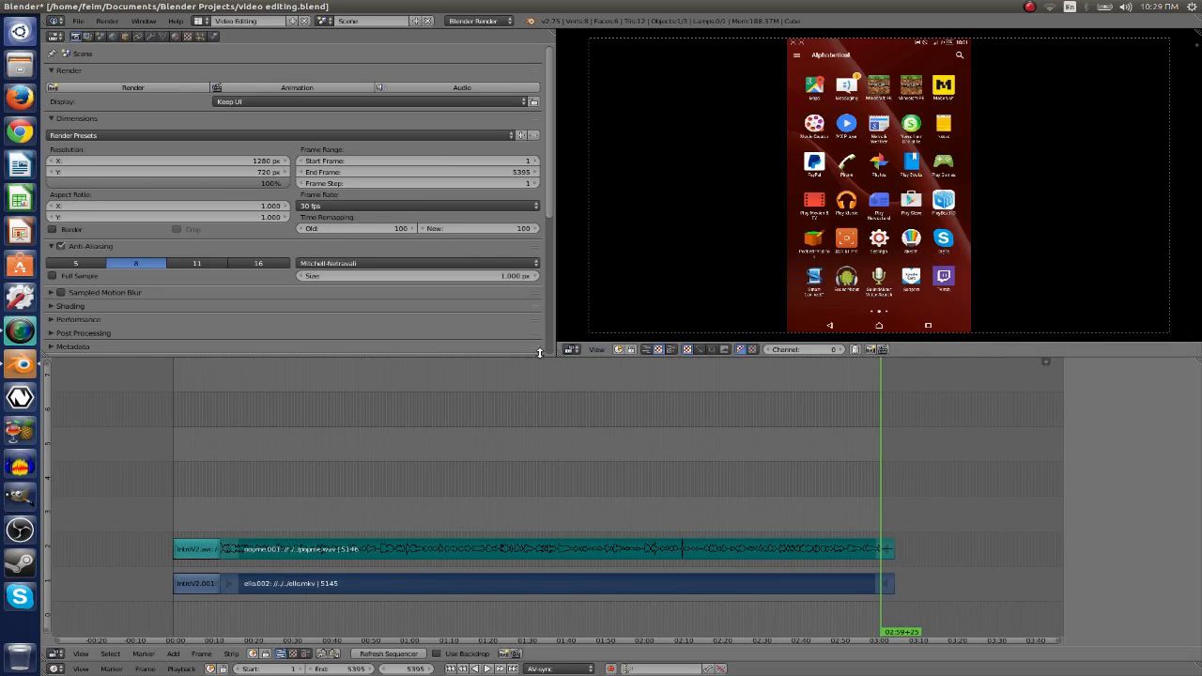
{"action": "scroll", "coordinate": [657, 498], "scroll_direction": "down", "scroll_amount": 5}
{"action": "scroll", "coordinate": [637, 498], "scroll_direction": "up", "scroll_amount": 9}
{"action": "scroll", "coordinate": [587, 506], "scroll_direction": "down", "scroll_amount": 5}
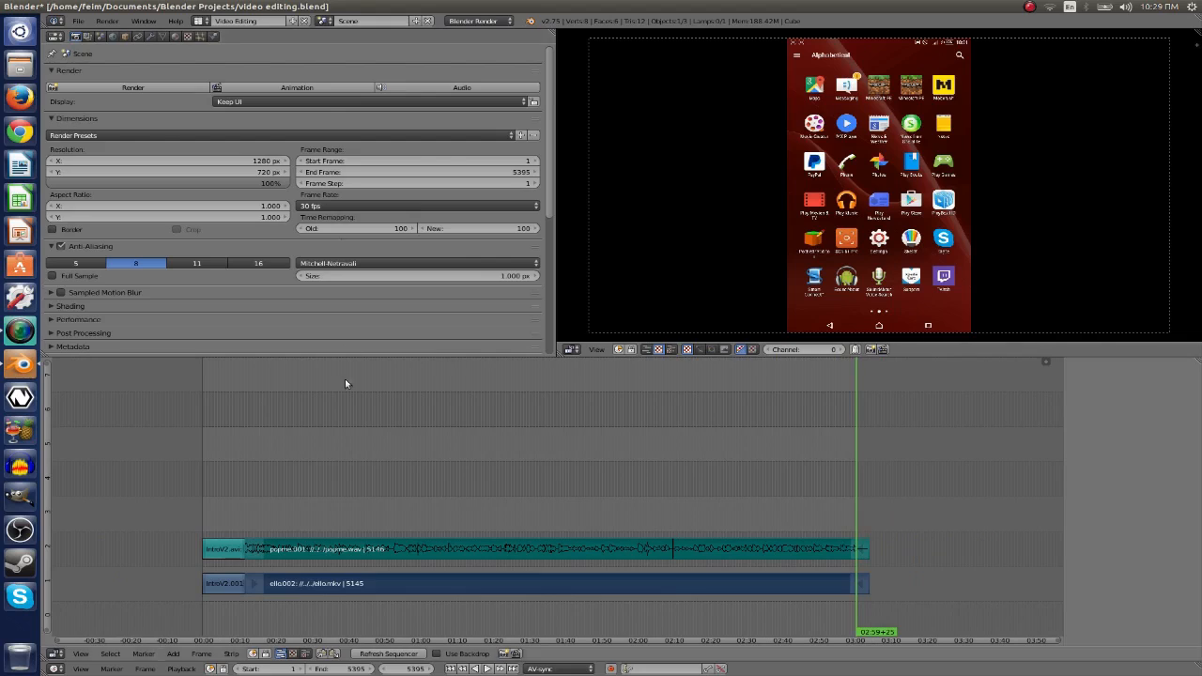
Browse for the render output location, go up to the home folder and accept it.
{"action": "scroll", "coordinate": [370, 303], "scroll_direction": "down", "scroll_amount": 6}
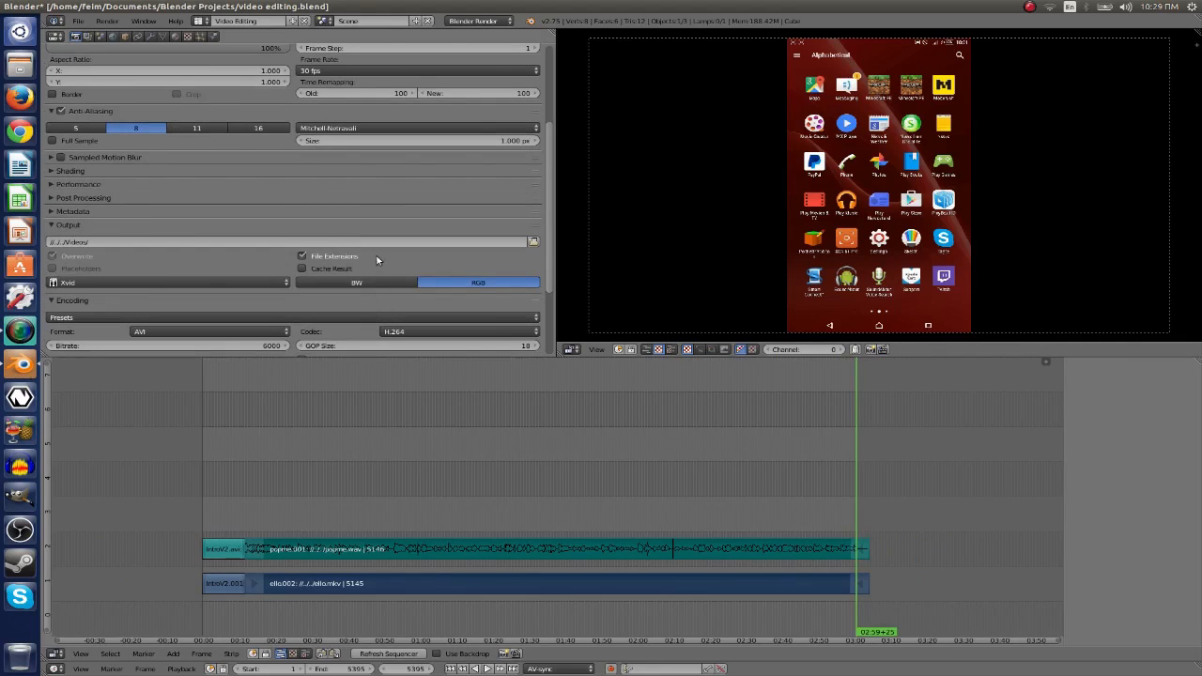
{"action": "left_click", "coordinate": [533, 243]}
{"action": "key", "text": "BackSpace"}
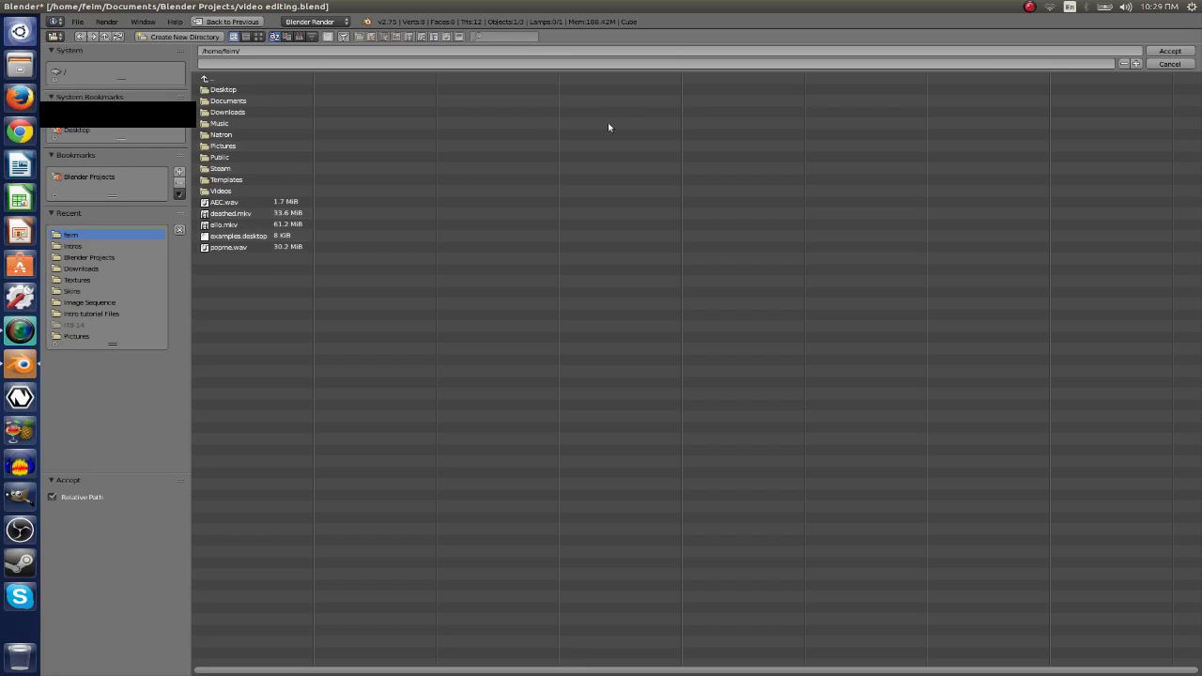
{"action": "left_click", "coordinate": [267, 62]}
{"action": "left_click", "coordinate": [859, 342]}
{"action": "left_click", "coordinate": [1180, 54]}
{"action": "scroll", "coordinate": [559, 554], "scroll_direction": "down", "scroll_amount": 1}
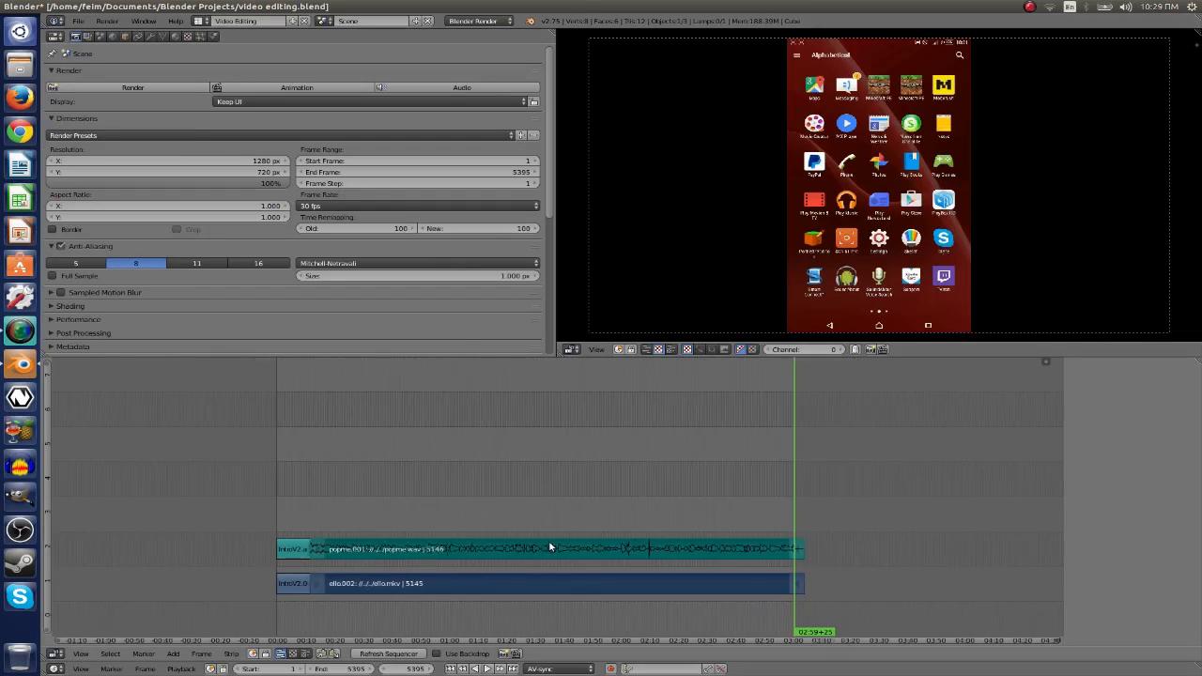
{"action": "scroll", "coordinate": [560, 516], "scroll_direction": "up", "scroll_amount": 1}
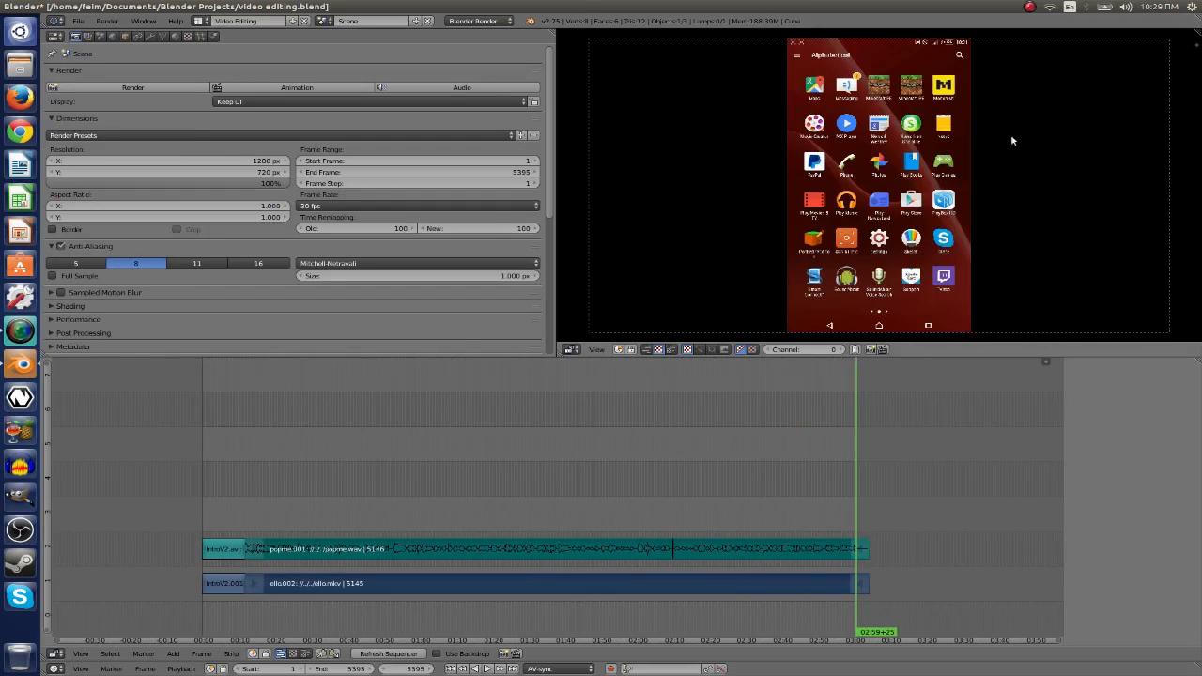